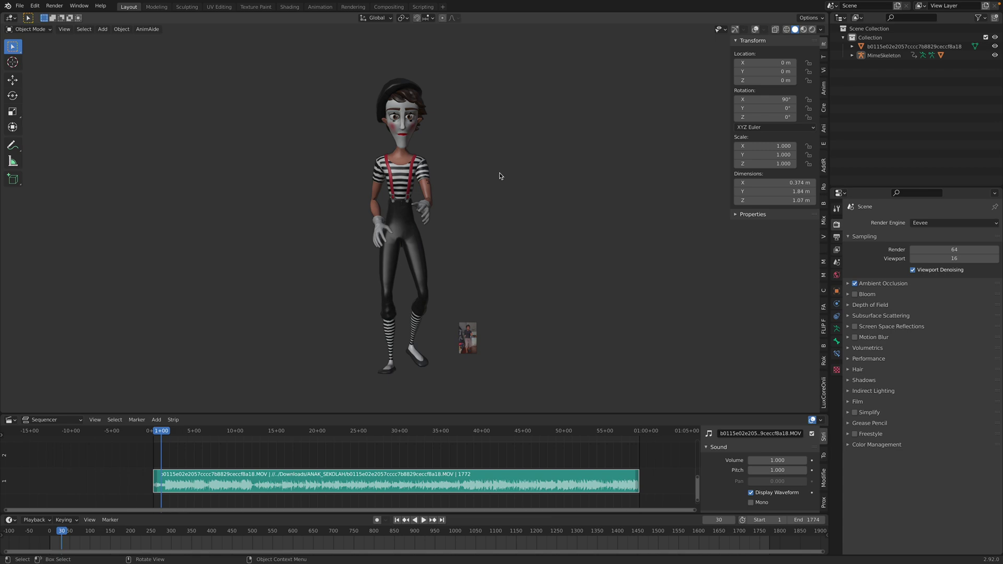
Play the mime's dance with its audio and jump ahead to around frame 1424, then stop.
key("space")
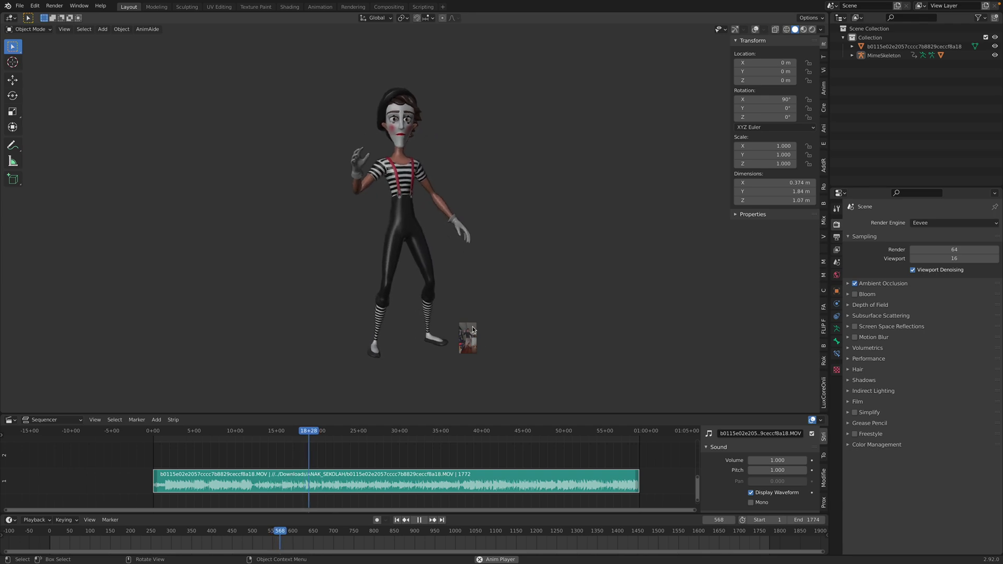
middle_click_drag(464, 364, 464, 368)
left_click(376, 433)
left_click(421, 433)
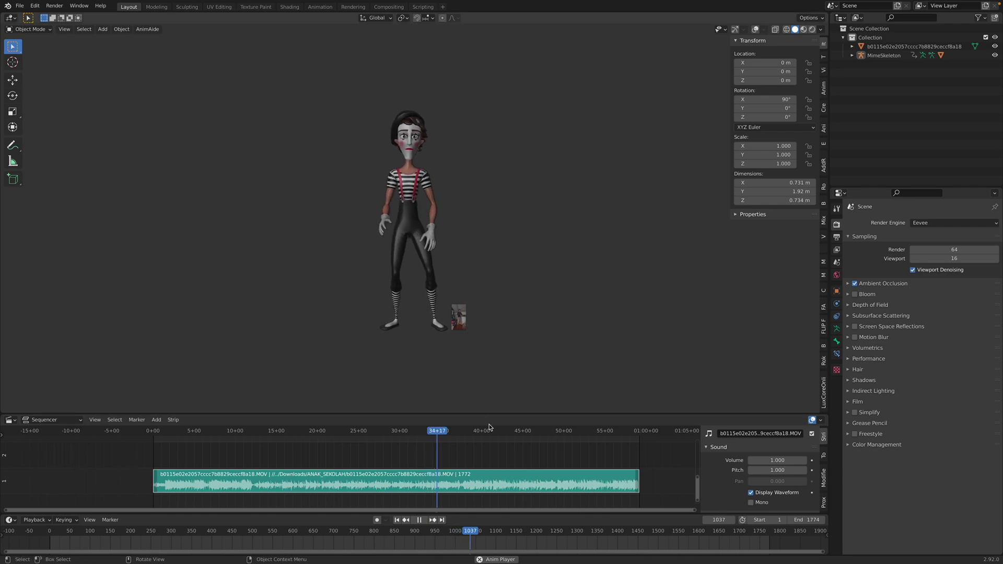
left_click(537, 432)
key("space")
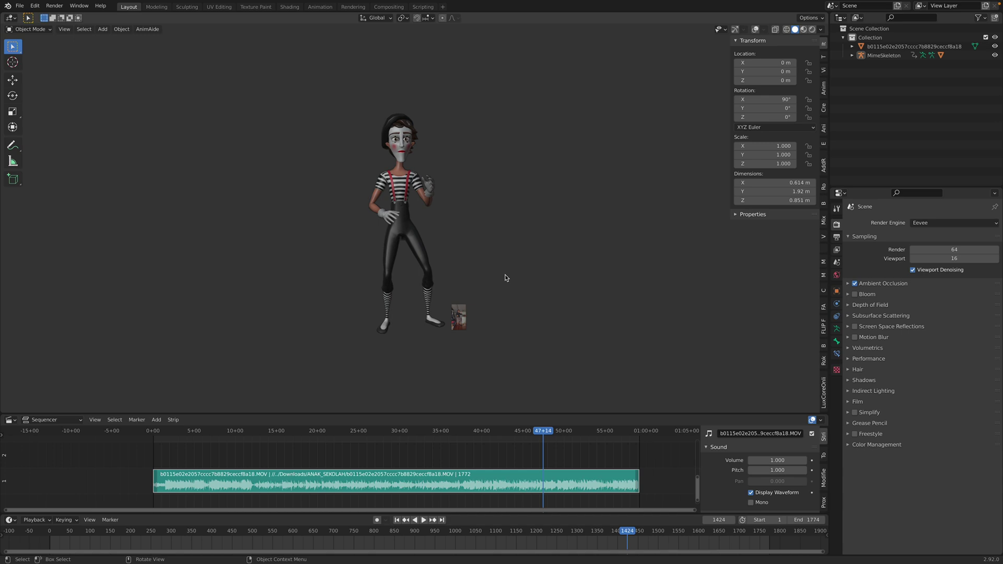
Scrub the dance back to frame 803, then switch to the desktop with the project notes.
key("ctrl")
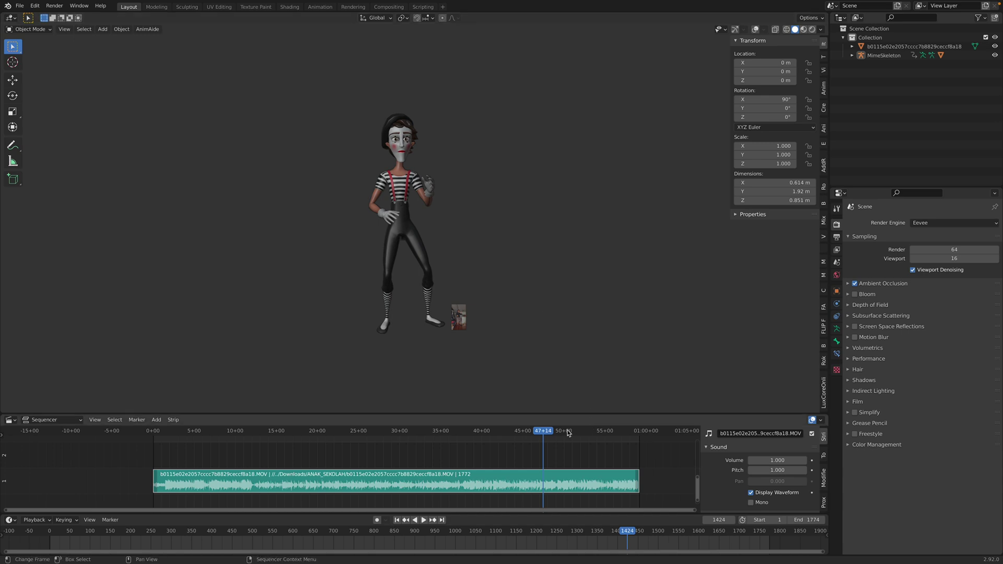
left_click_drag(571, 432, 373, 429)
key("space")
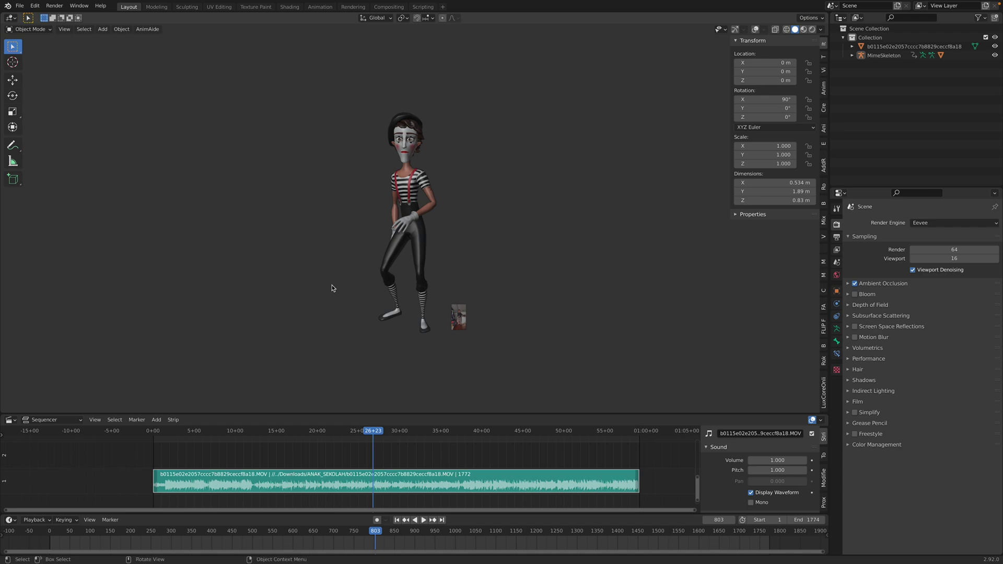
key("ctrl+Left")
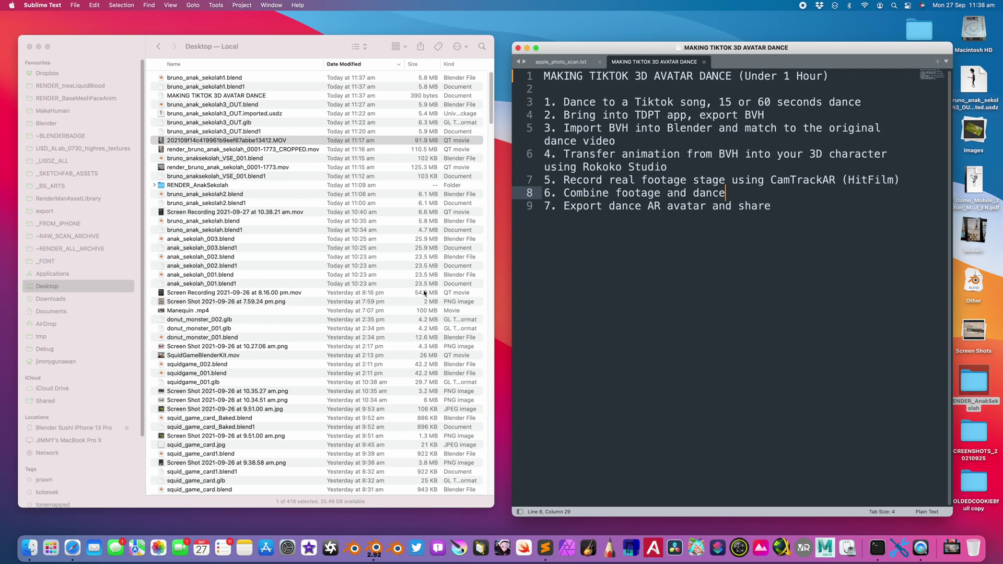
Read through the seven-step plan, its title line and step 1's wording.
left_click(567, 103)
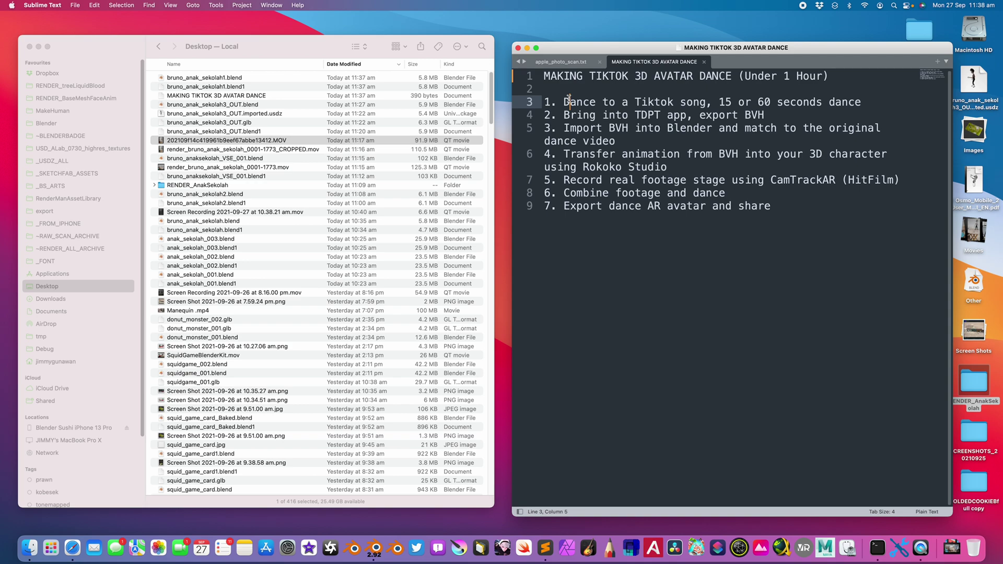
left_click_drag(570, 102, 771, 209)
left_click(777, 210)
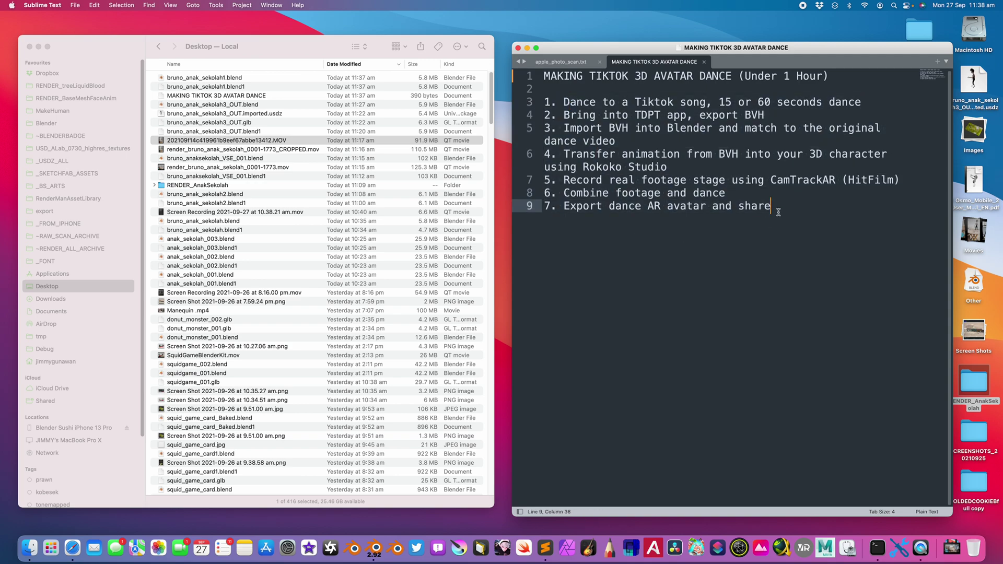
left_click_drag(832, 78, 690, 84)
left_click(569, 103)
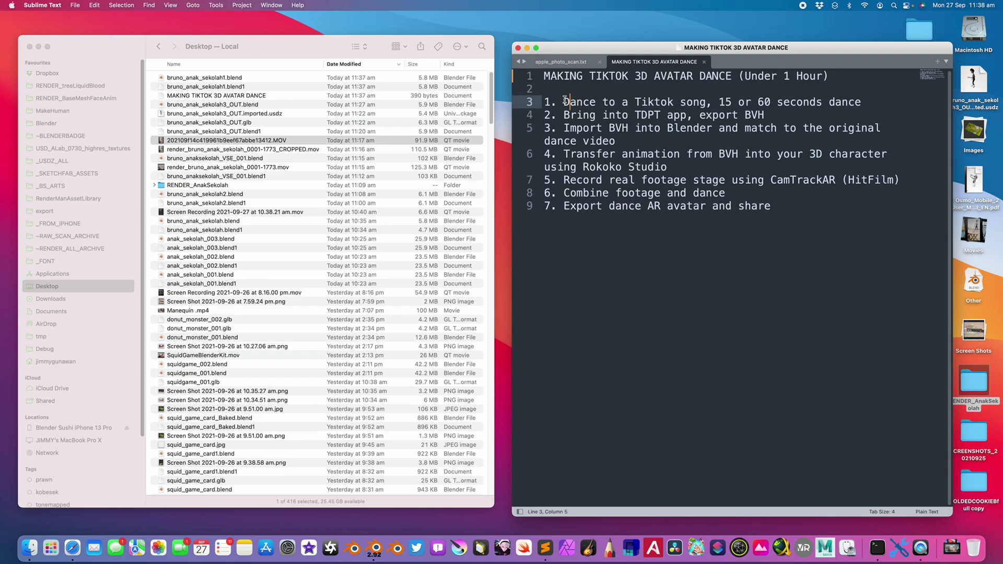
left_click_drag(564, 101, 729, 100)
left_click(731, 102)
left_click(868, 102)
Go over step 2 of the plan: using the TDPT app and exporting BVH.
left_click_drag(612, 116, 685, 114)
left_click(647, 115)
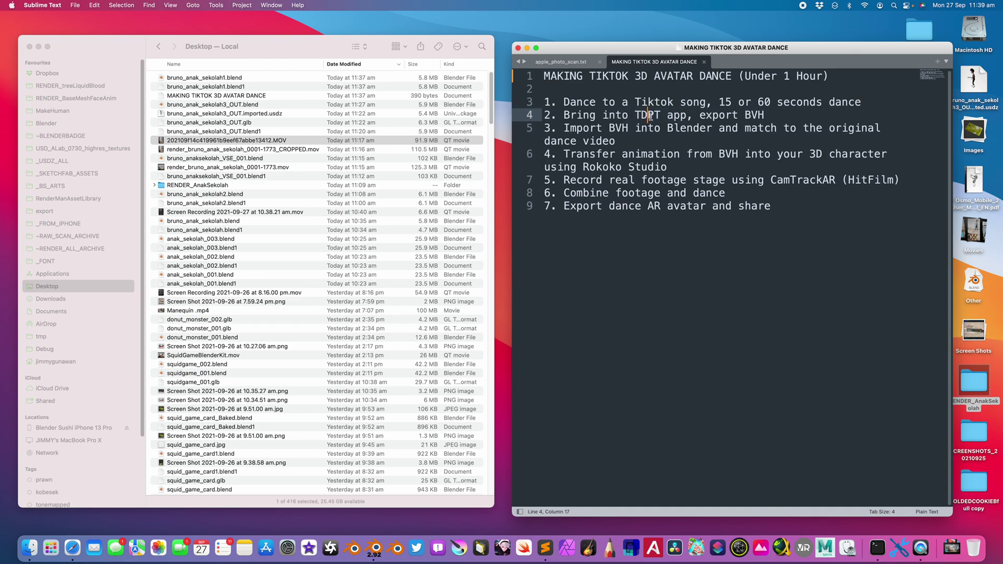
double_click(650, 116)
left_click(667, 115)
left_click_drag(699, 114, 773, 117)
left_click(753, 114)
left_click(769, 115)
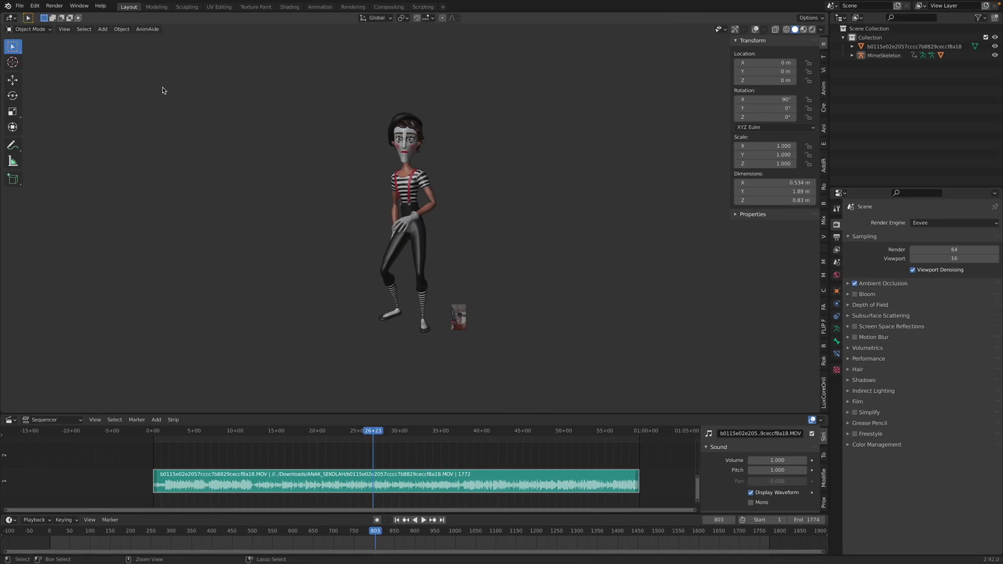
Save the mime project and start a new General scene with all default objects deleted.
key("super+s")
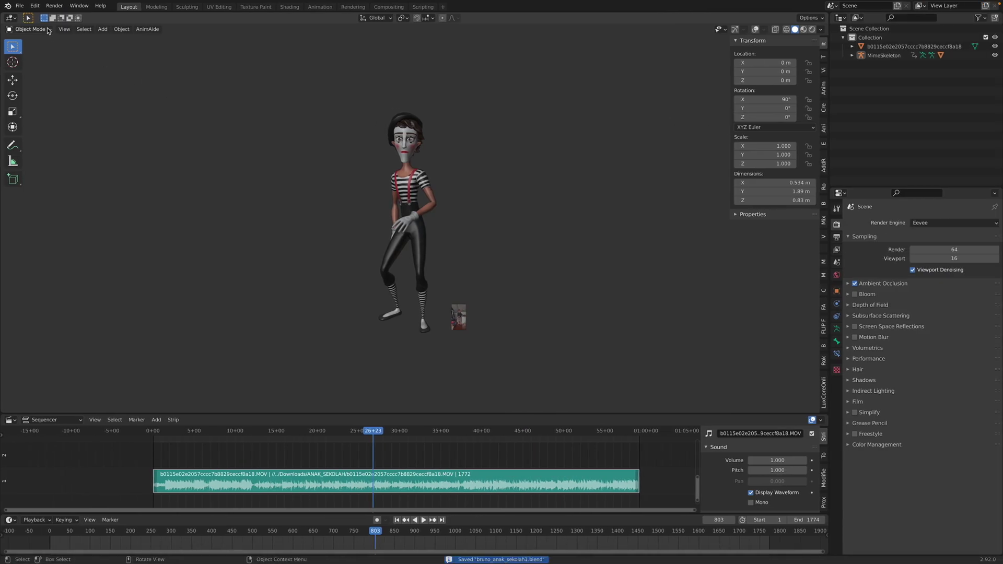
left_click(20, 5)
mouse_move(31, 16)
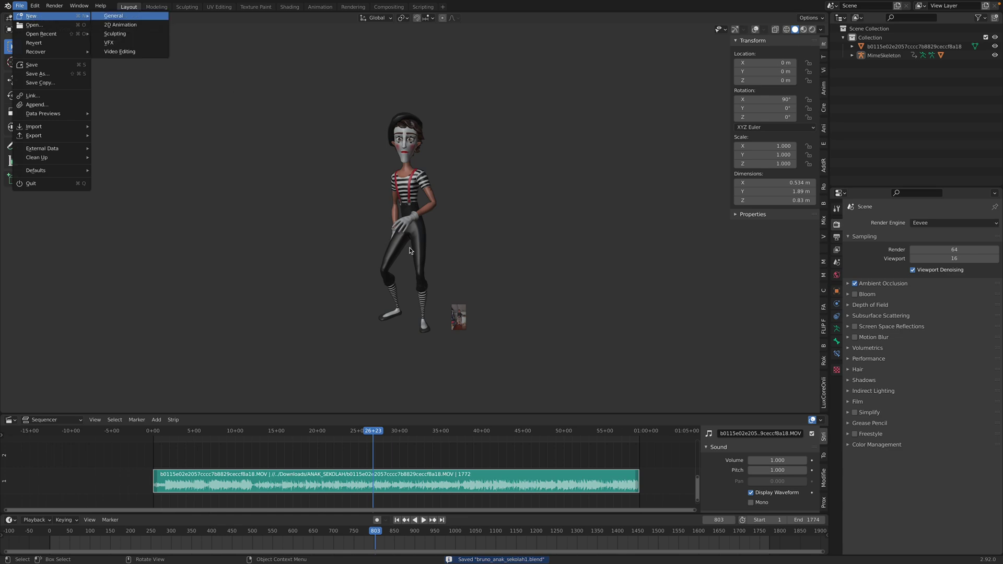
left_click(114, 16)
key("a")
key("Delete")
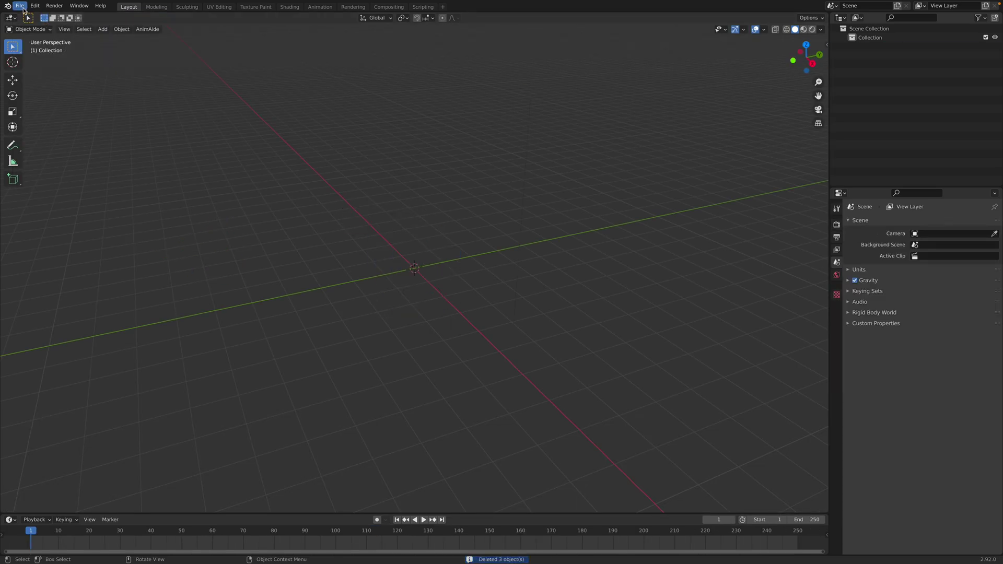
Import motion20210927_101345.bvh from the Downloads ANAK_SEKOLAH folder as motion capture.
left_click(23, 9)
mouse_move(53, 126)
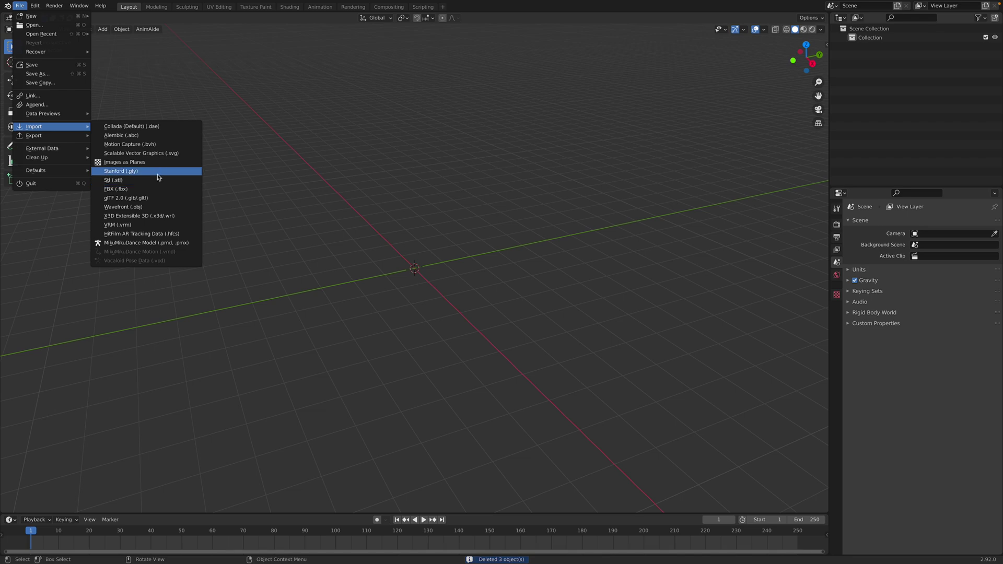
left_click(181, 144)
left_click(353, 143)
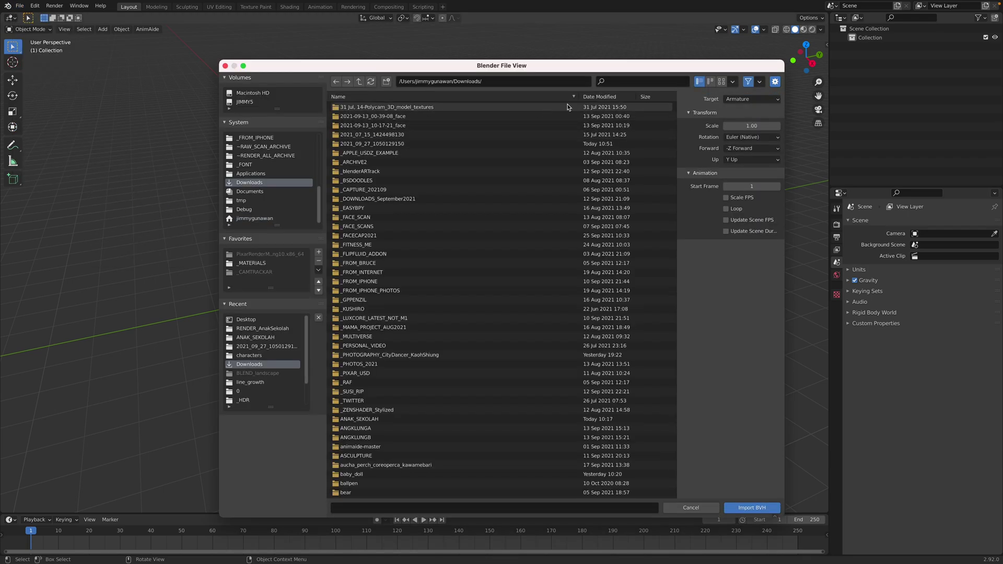
left_click(614, 98)
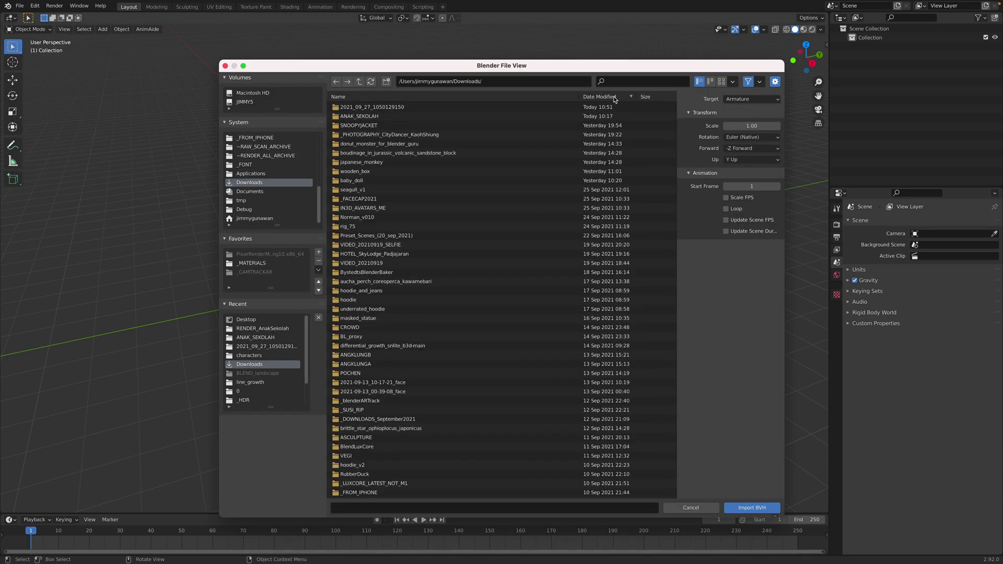
left_click(494, 117)
left_click(447, 108)
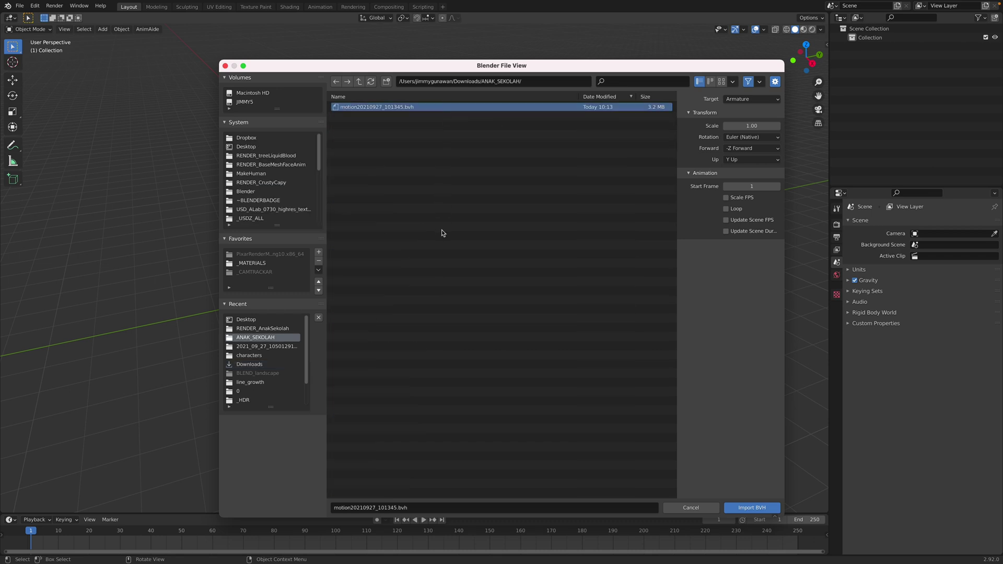
key("Return")
Orbit around the imported armature and play back its dance motion.
middle_click_drag(445, 254, 517, 204)
key("space")
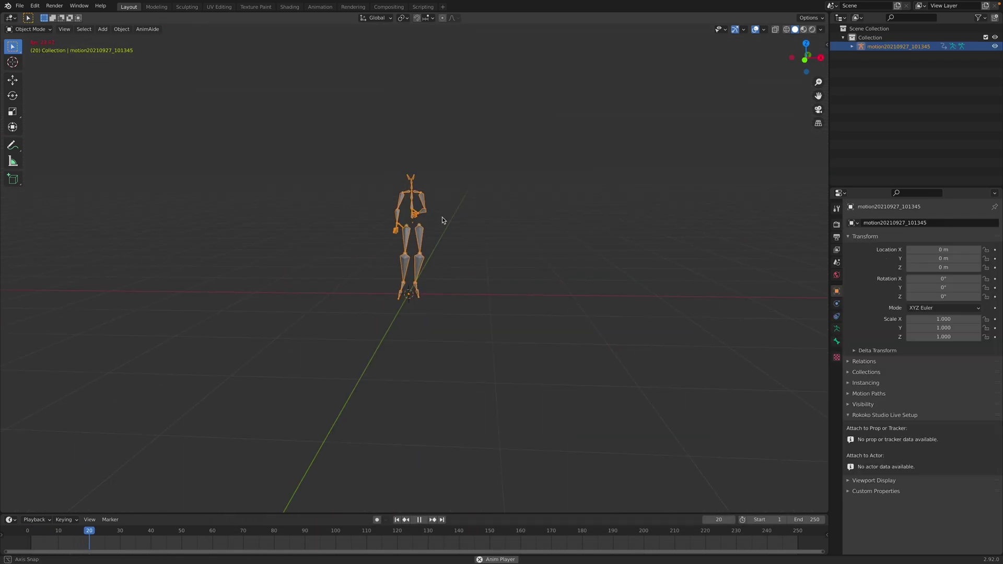
scroll(442, 218, "up", 2)
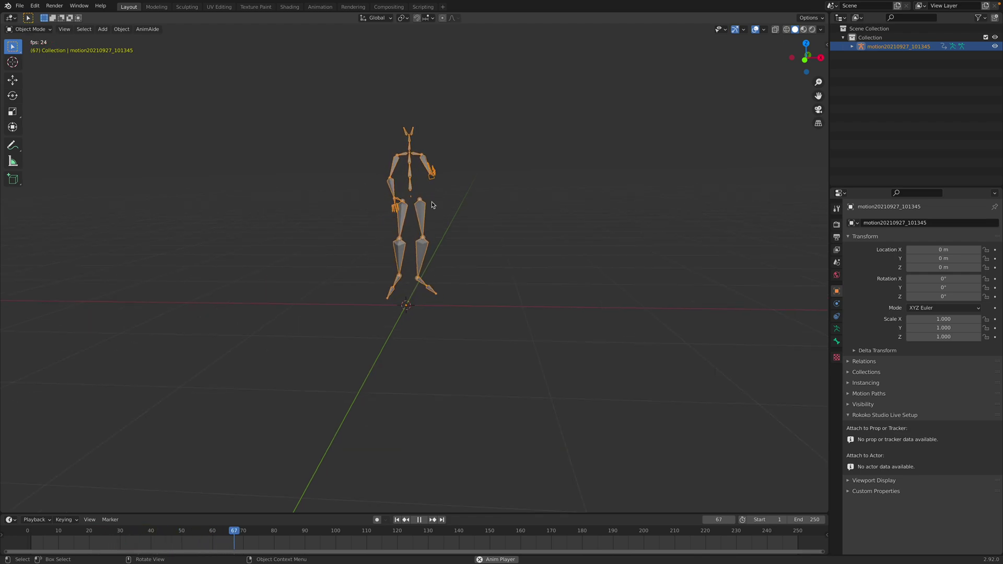
key("space")
Set the scene frame rate to 30 fps and play back the armature's motion.
left_click(836, 225)
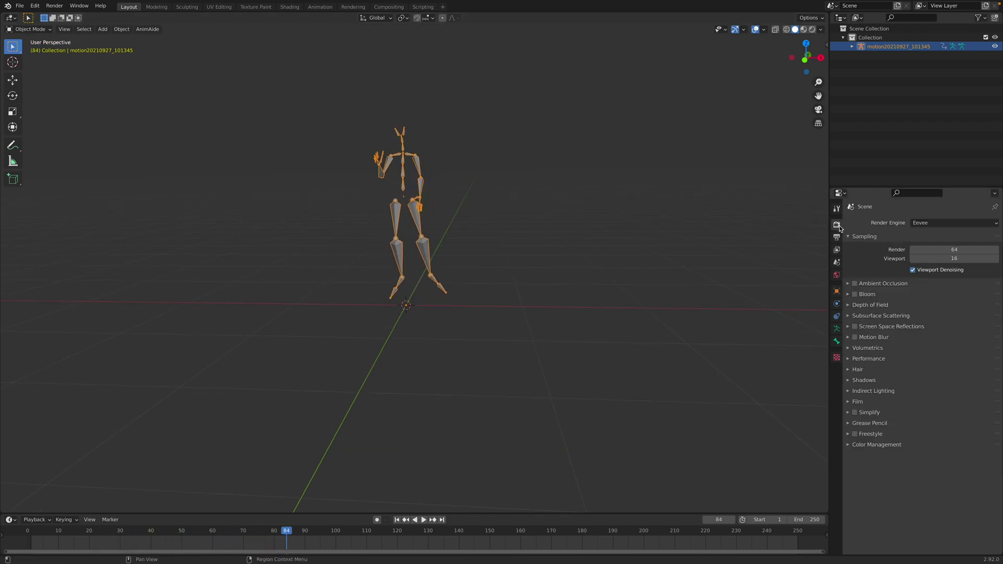
left_click(837, 238)
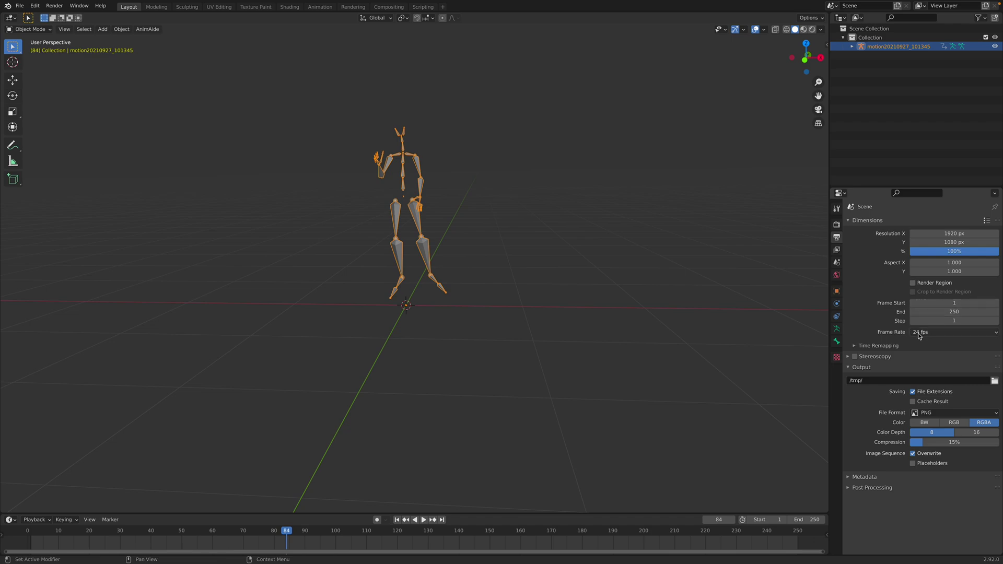
scroll(714, 337, "up", 2)
middle_click_drag(697, 327, 716, 282)
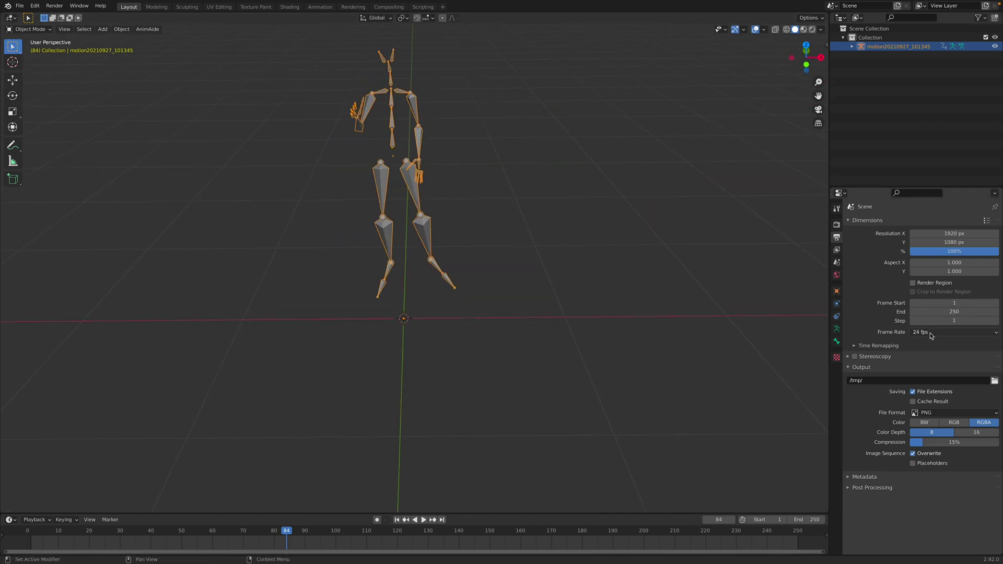
scroll(585, 265, "down", 2)
middle_click_drag(571, 256, 580, 312, "shift")
left_click(956, 332)
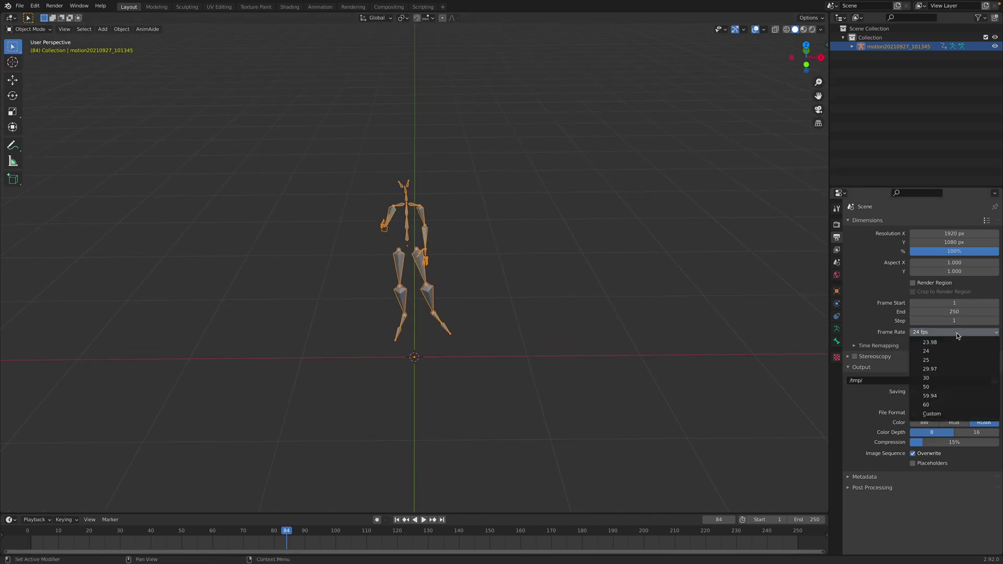
left_click(951, 380)
middle_click_drag(638, 328, 631, 304)
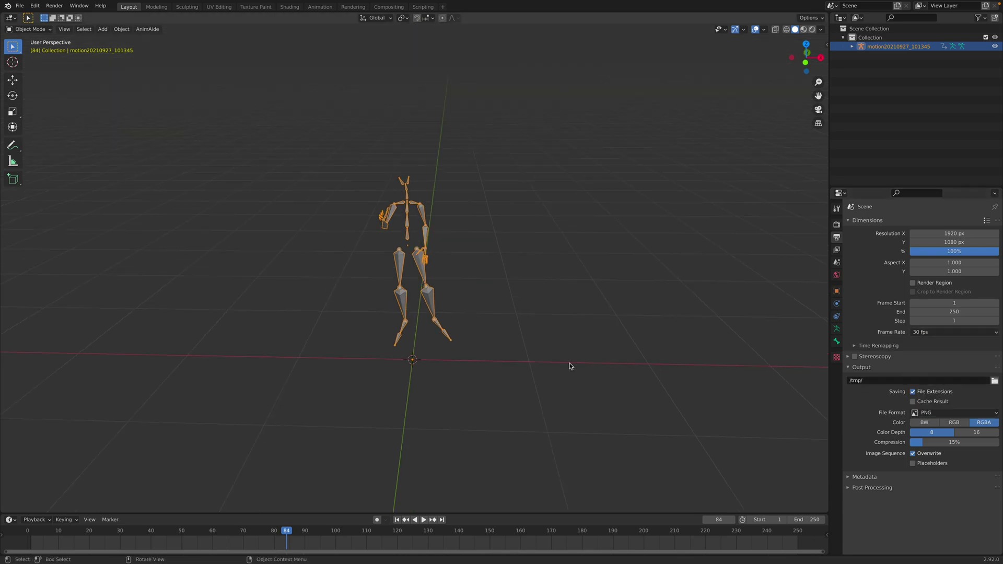
key("space")
scroll(458, 532, "down", 5)
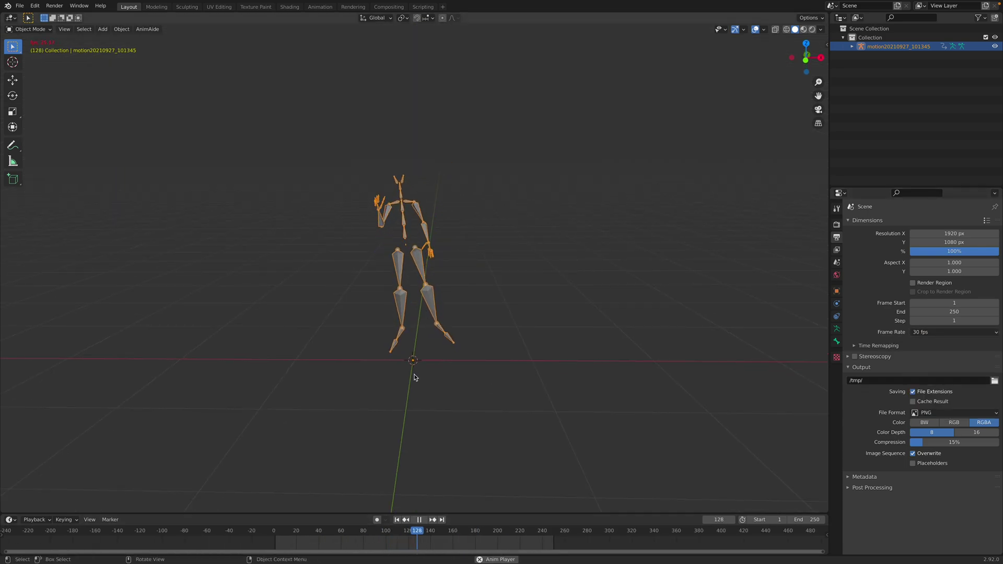
key("space")
Reselect the armature and open the FBX (.fbx) import file browser.
left_click(414, 377)
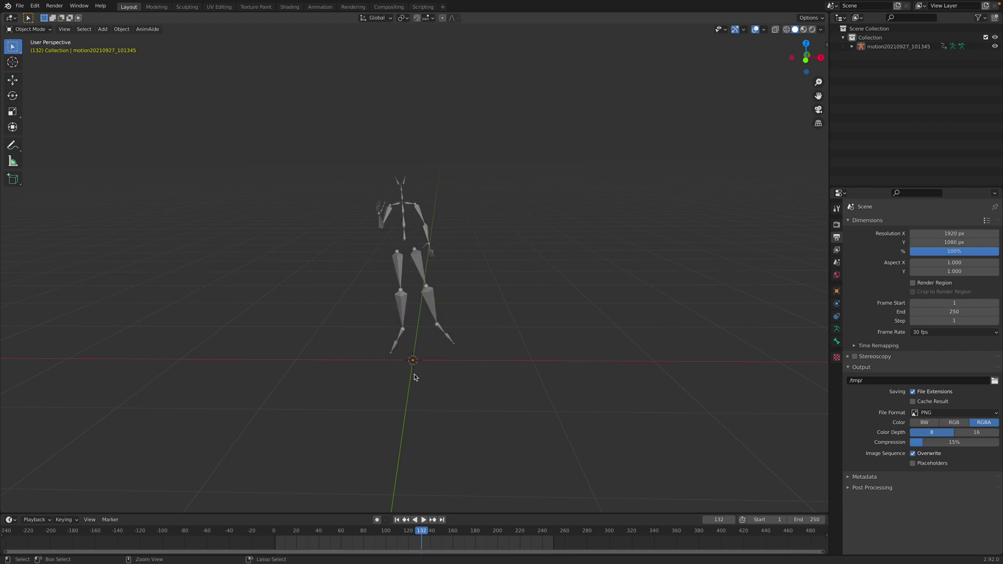
middle_click_drag(413, 378, 125, 146)
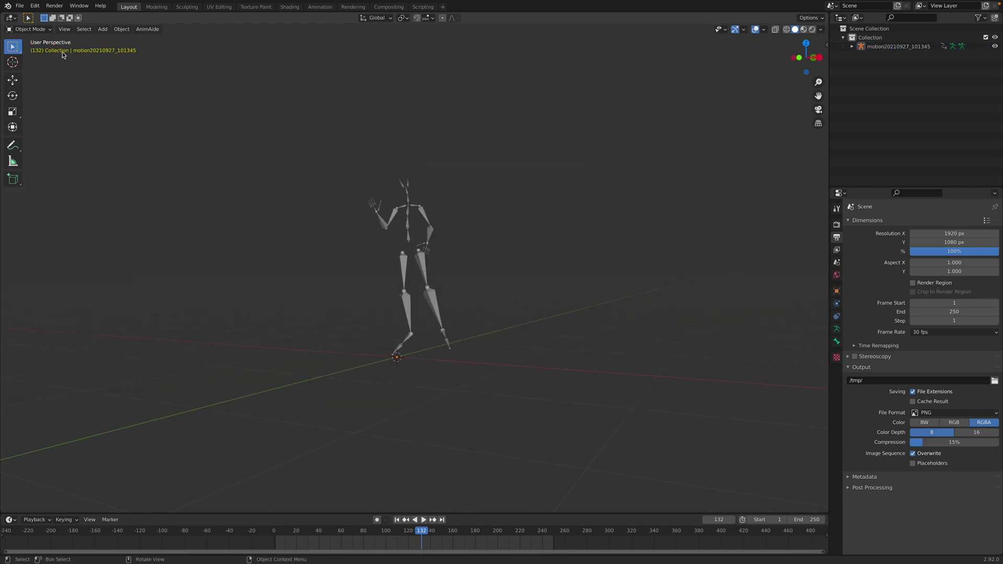
middle_click_drag(61, 51, 429, 209)
left_click(406, 205)
left_click(19, 6)
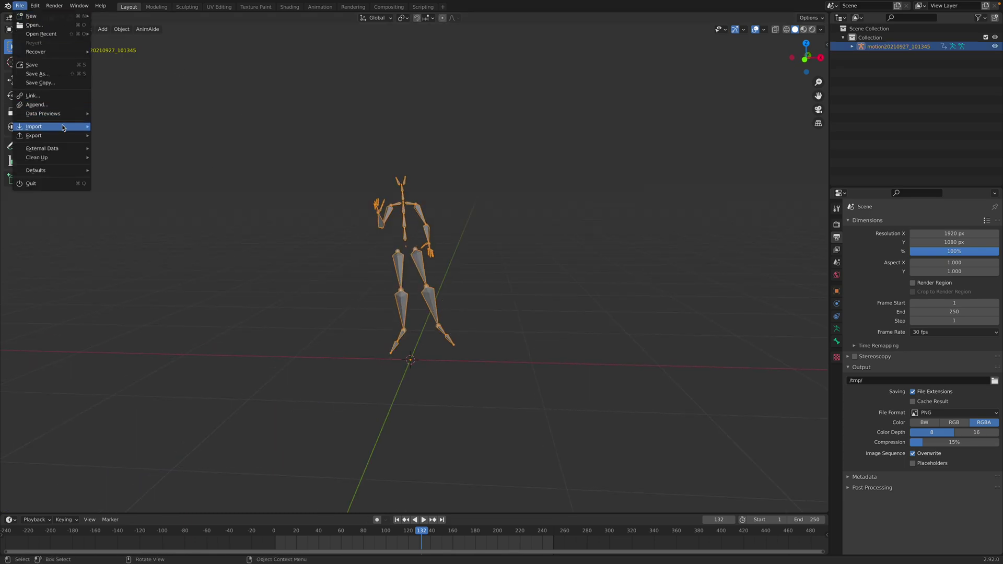
mouse_move(62, 127)
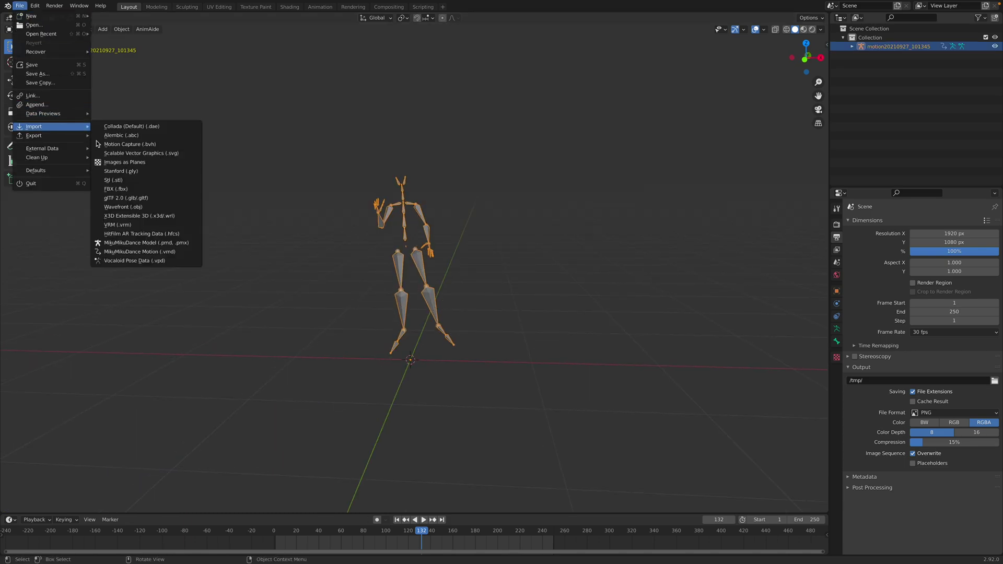
left_click(172, 188)
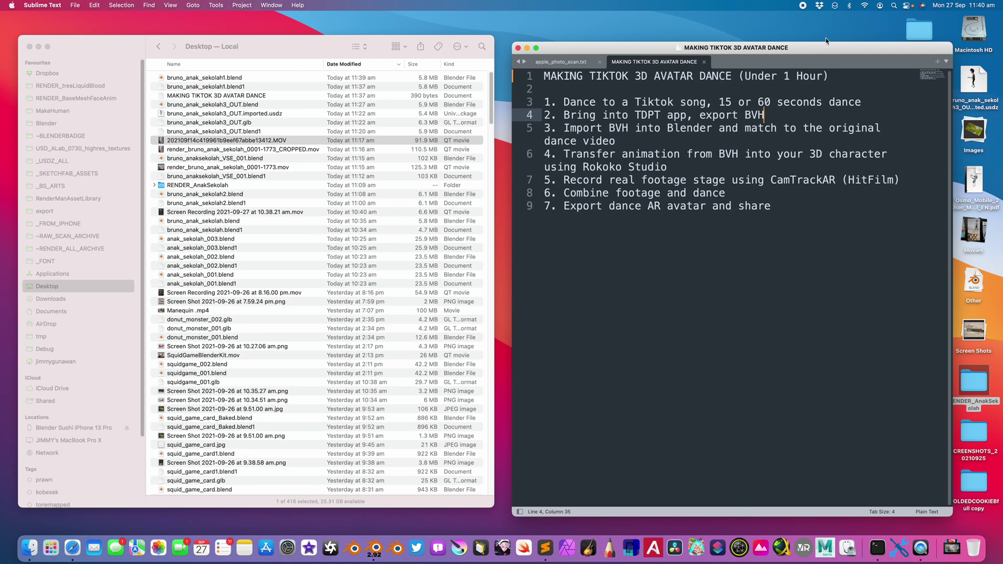
Search the Mac for files with extension fbx, drag out bruno.fbx, and return to Blender.
key("super+alt+space")
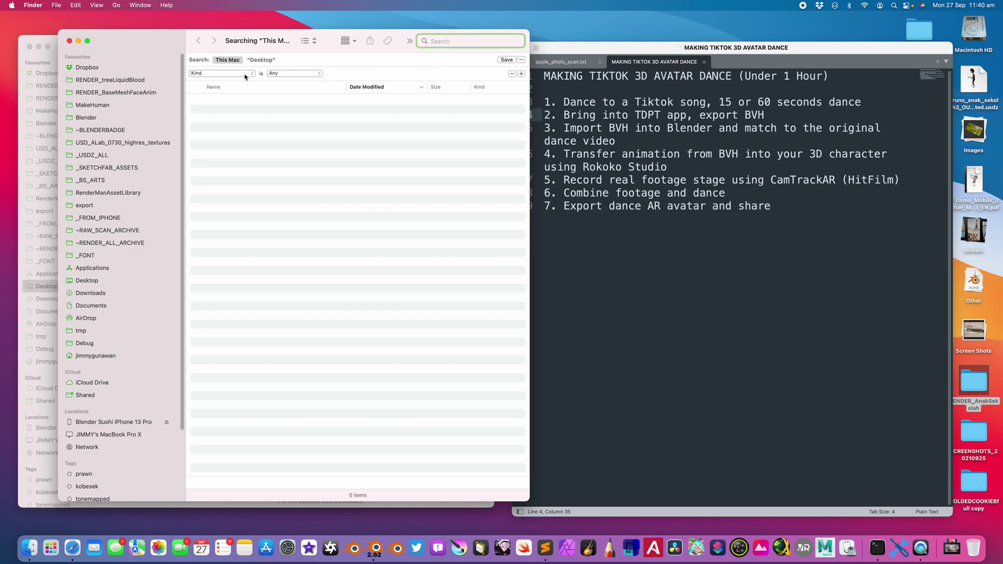
left_click(245, 77)
left_click(251, 82)
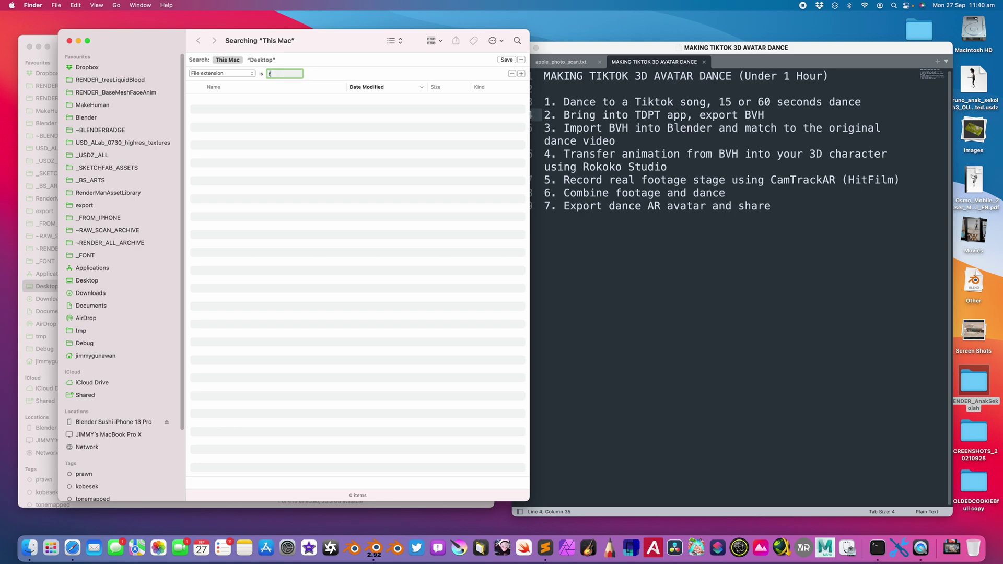
left_click_drag(524, 124, 504, 389)
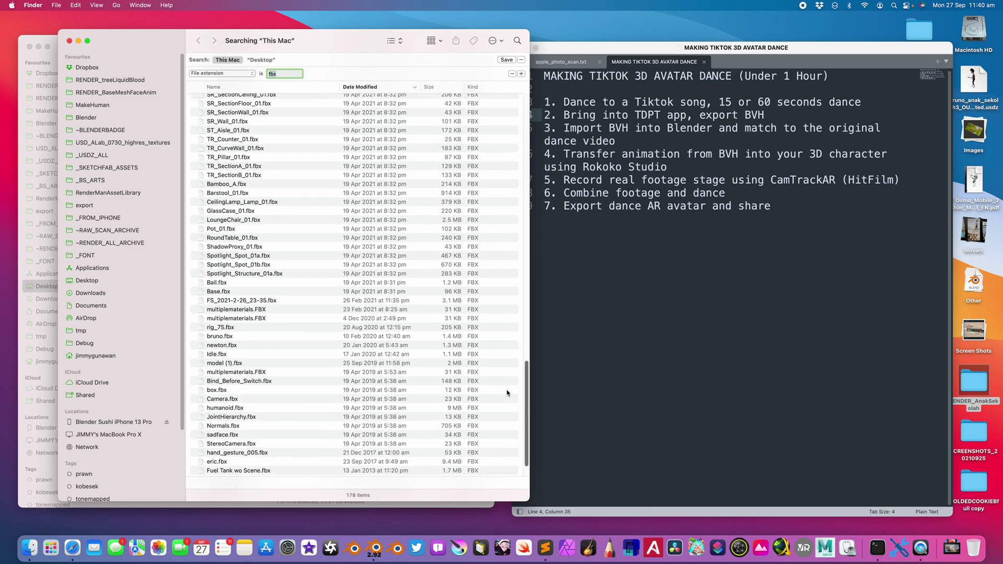
left_click_drag(226, 337, 459, 271)
key("super+Tab")
key("super+Tab")
Import bruno.fbx, play back the scene, and show the sidebar with the character's transforms.
double_click(373, 108)
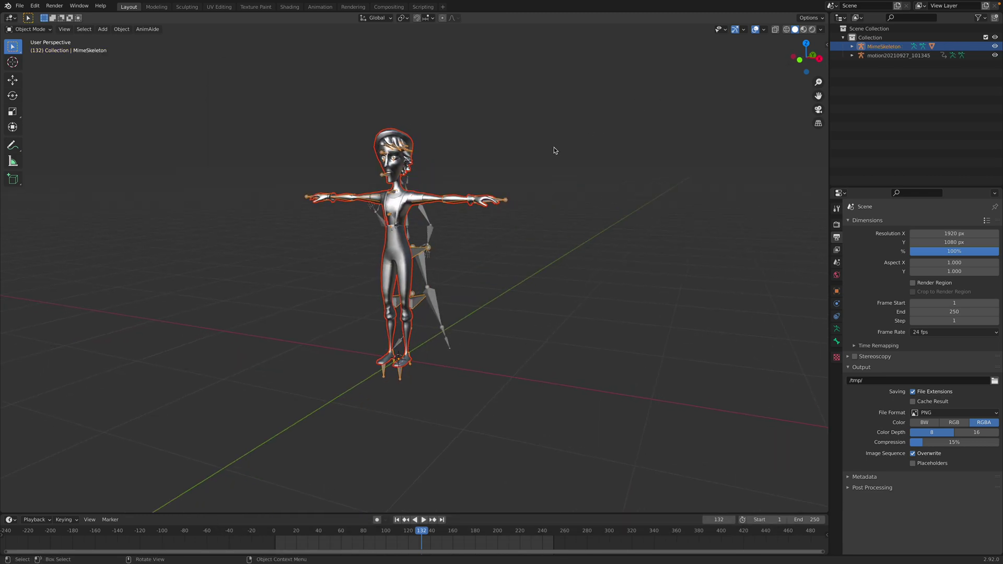
left_click(687, 84)
scroll(687, 84, "up", 2)
middle_click_drag(674, 134, 588, 168)
key("space")
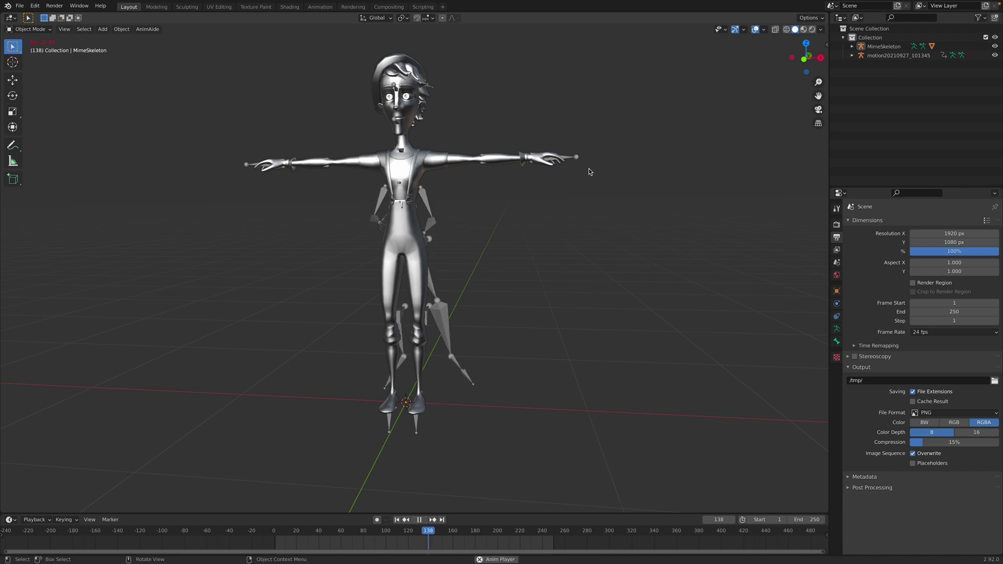
key("n")
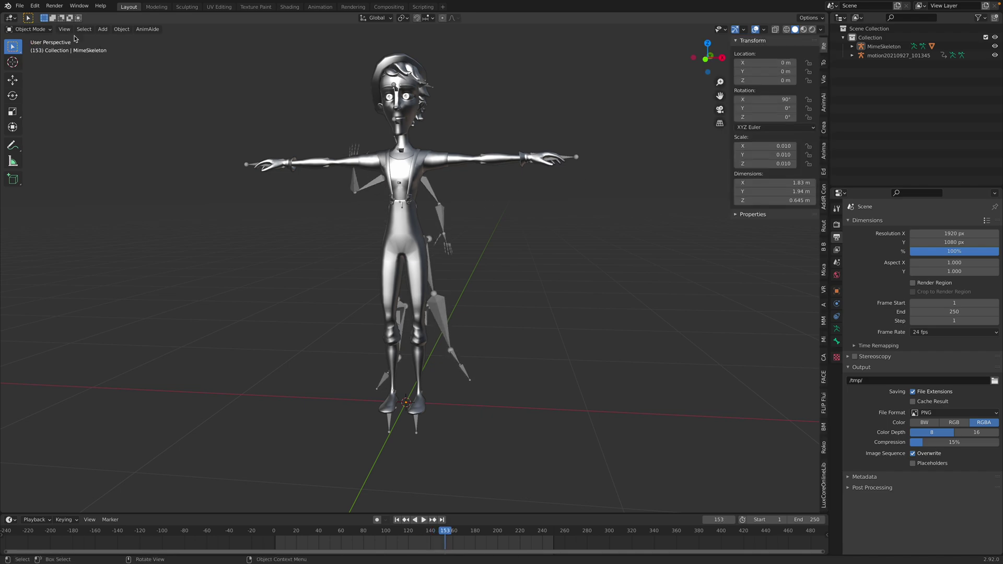
View and close the Blender splash screen, then switch the sidebar to an add-on panel.
left_click(20, 6)
mouse_move(14, 14)
left_click(29, 16)
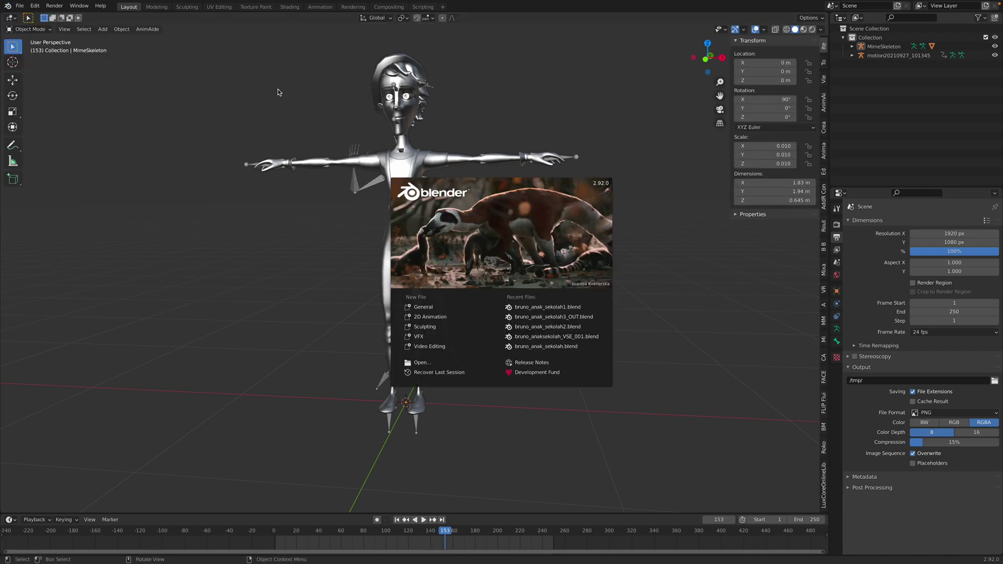
left_click(670, 225)
left_click(824, 153)
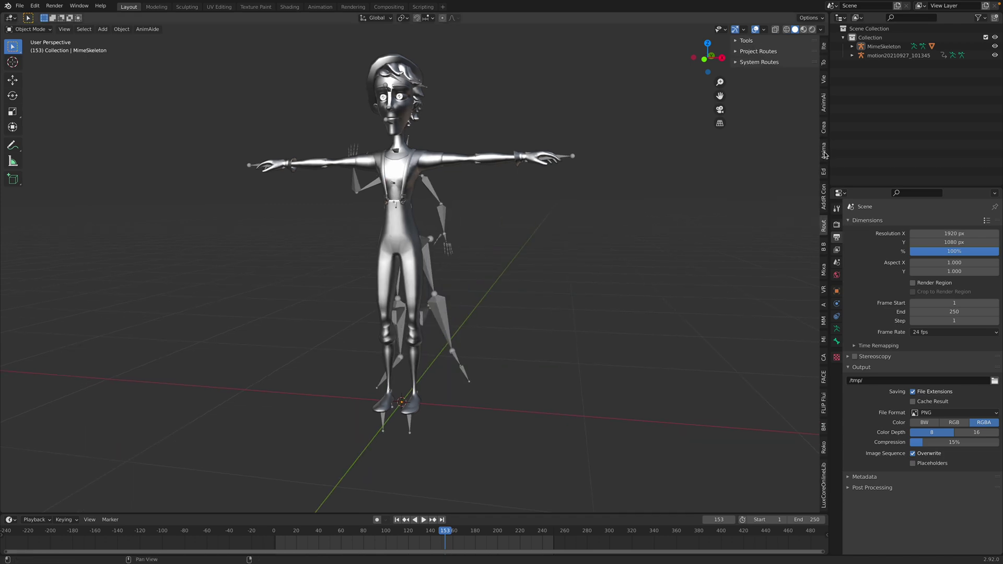
scroll(823, 153, "down", 7)
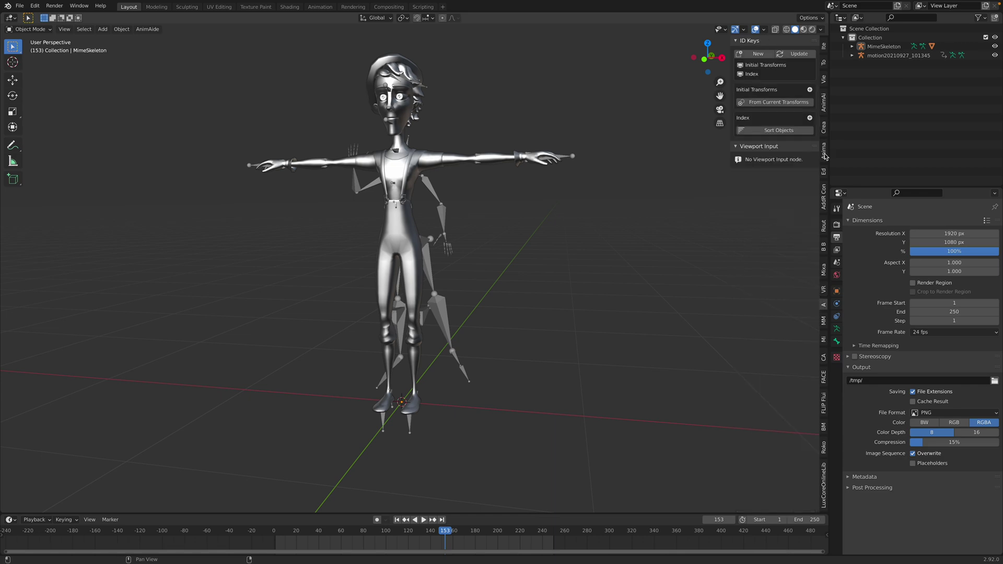
Expand Rokoko Retargeting and set motion20210927_101345 as the source armature.
scroll(825, 155, "down", 5)
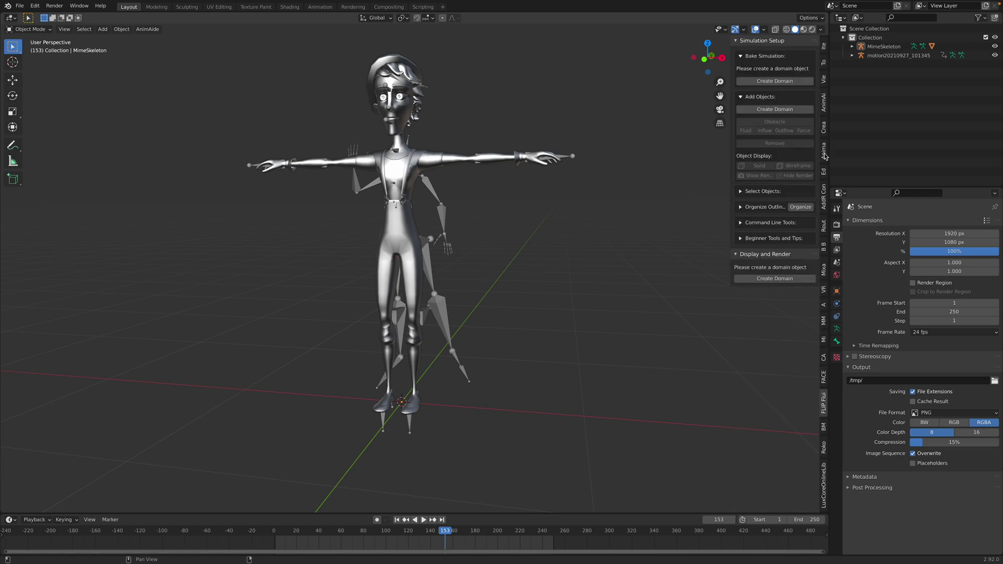
scroll(825, 156, "down", 2)
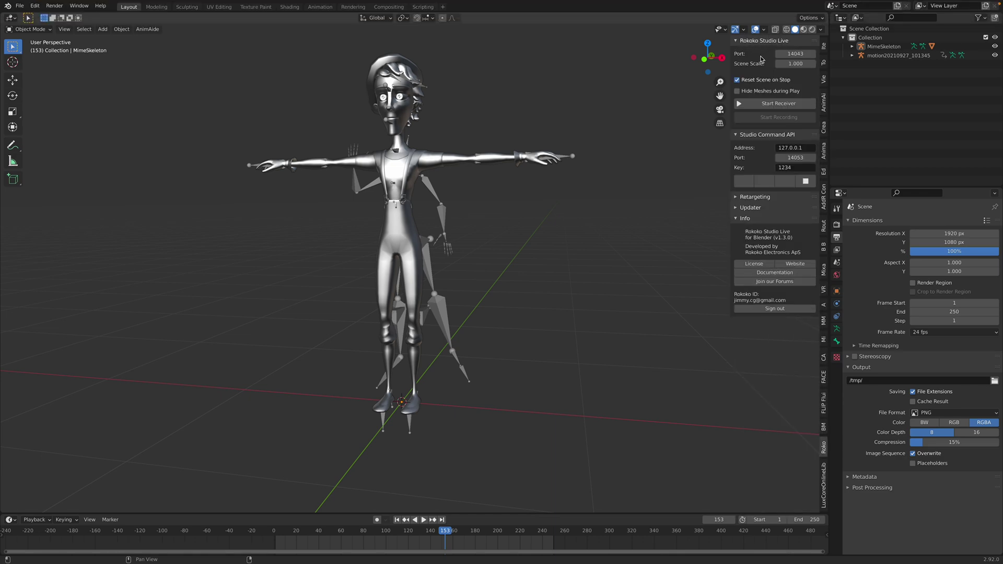
middle_click_drag(613, 186, 447, 217)
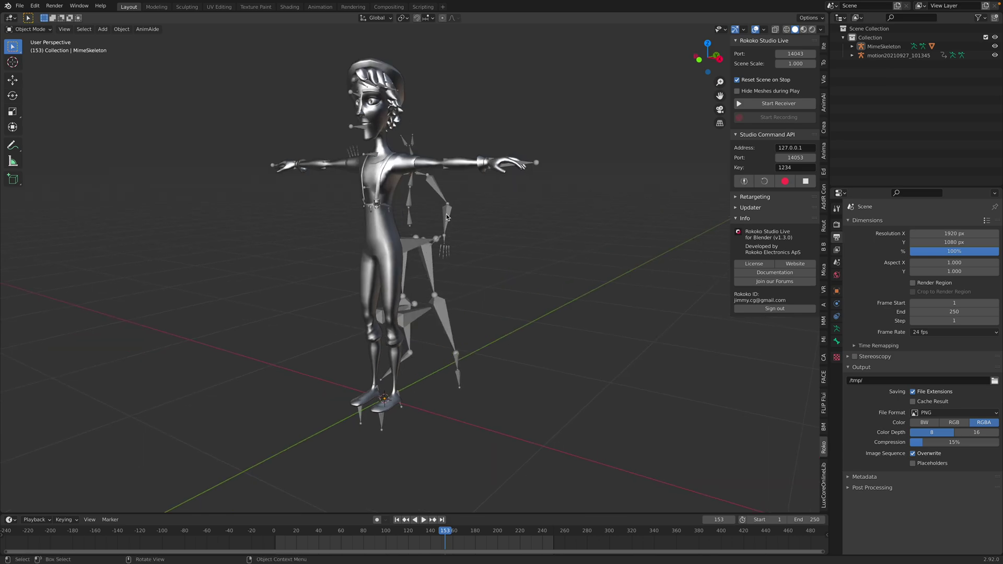
left_click(747, 197)
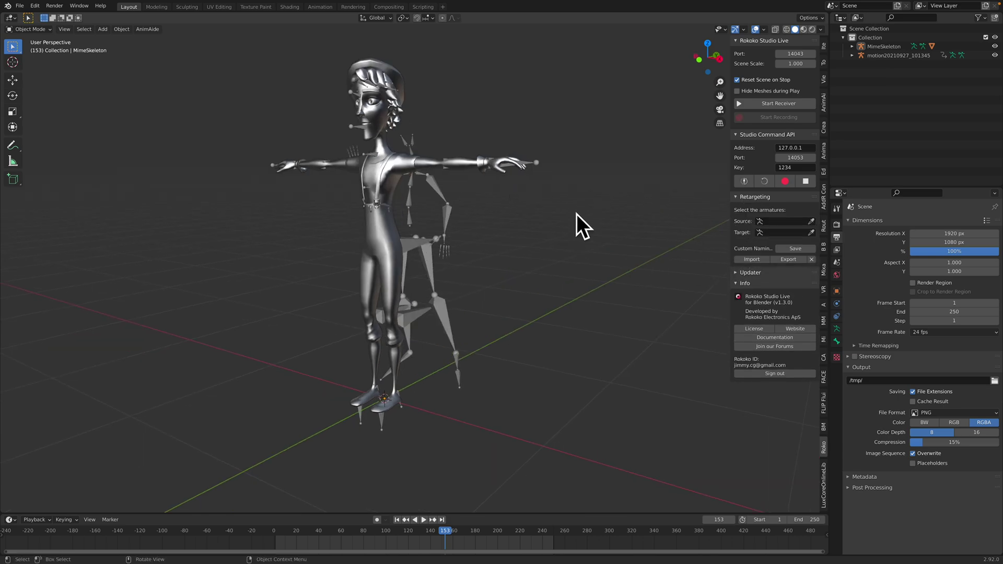
left_click(454, 197)
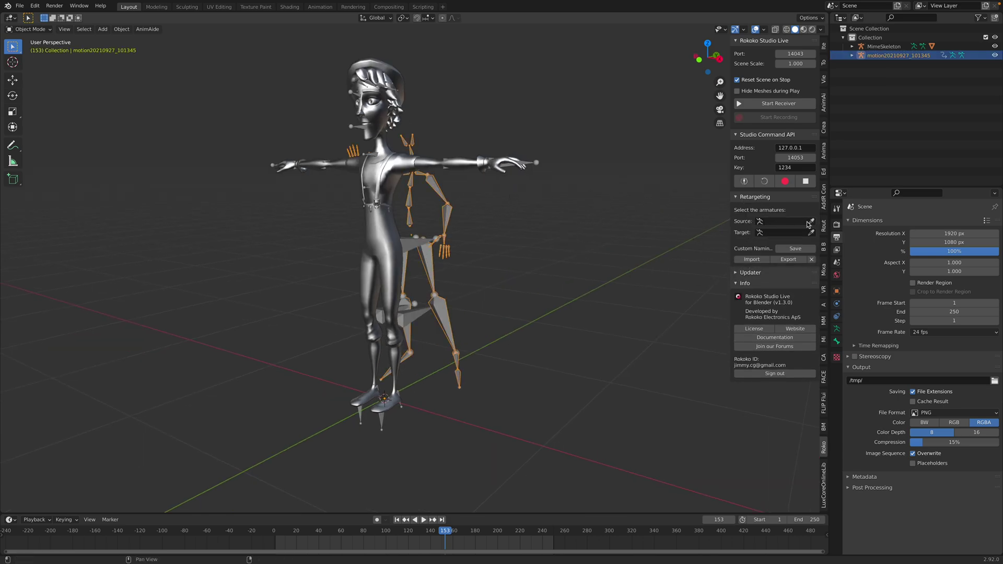
left_click(810, 222)
left_click(441, 198)
left_click_drag(881, 57, 783, 232)
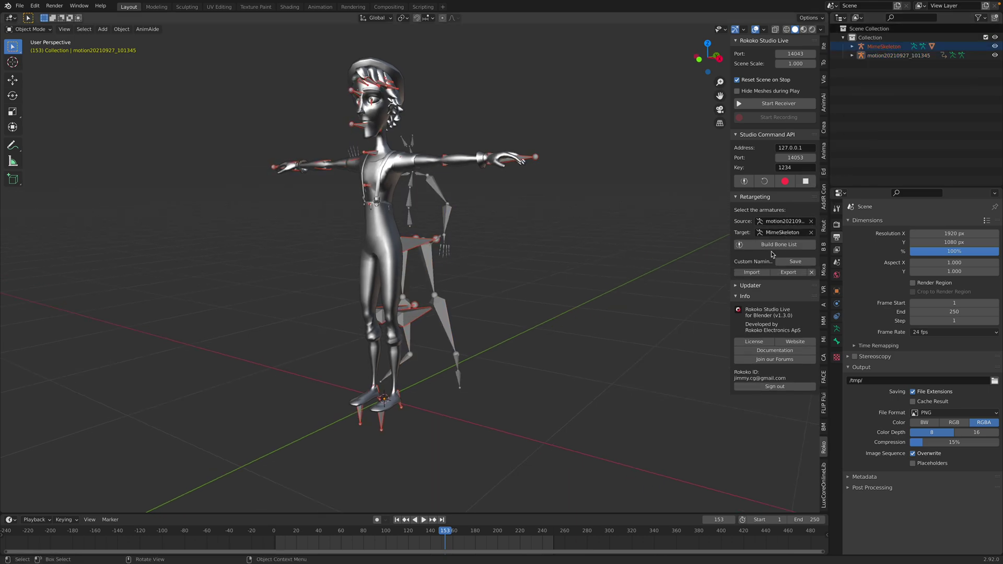
Build the bone-mapping list for retargeting onto MimeSkeleton.
left_click(772, 245)
scroll(778, 302, "down", 5)
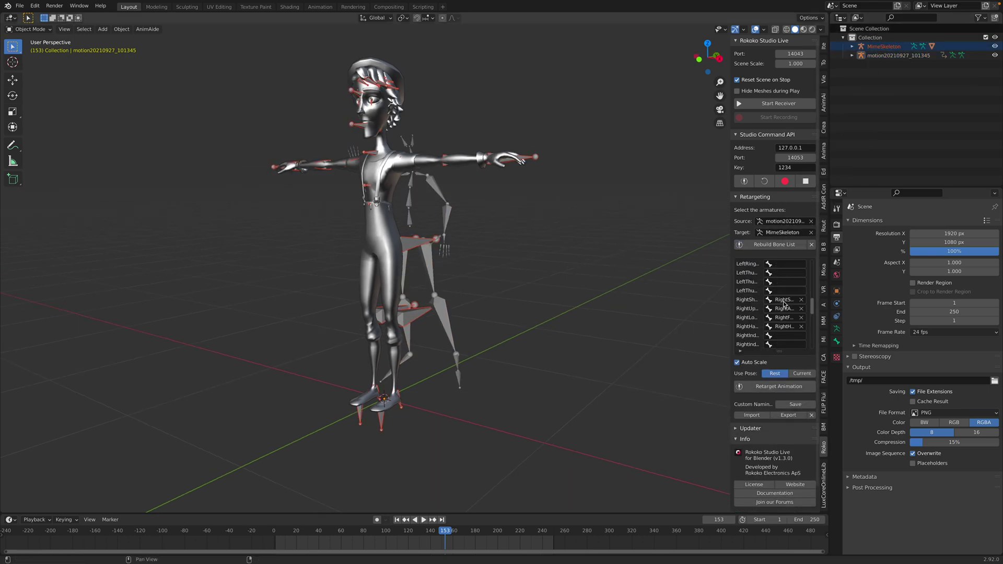
scroll(784, 303, "down", 10)
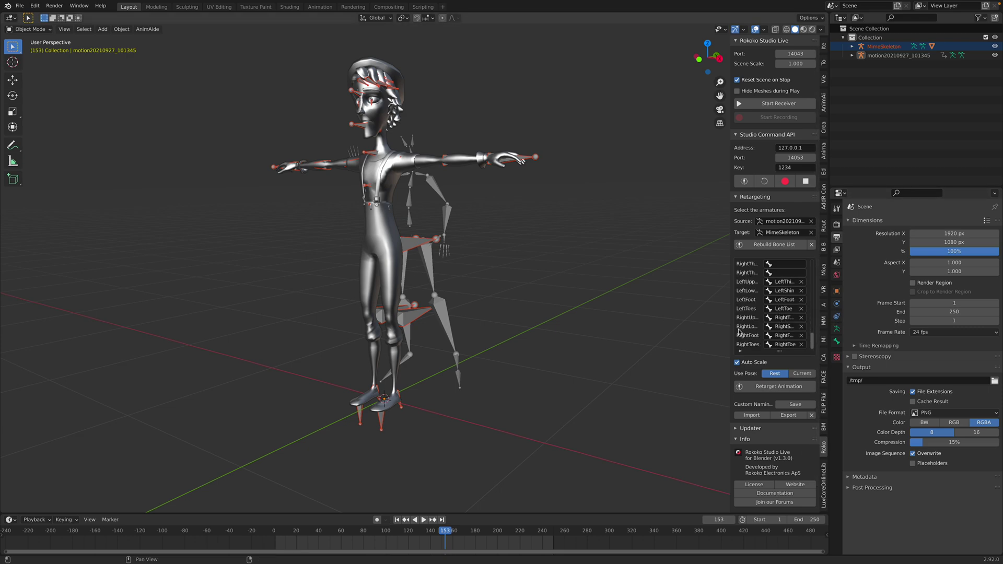
middle_click_drag(588, 290, 592, 292)
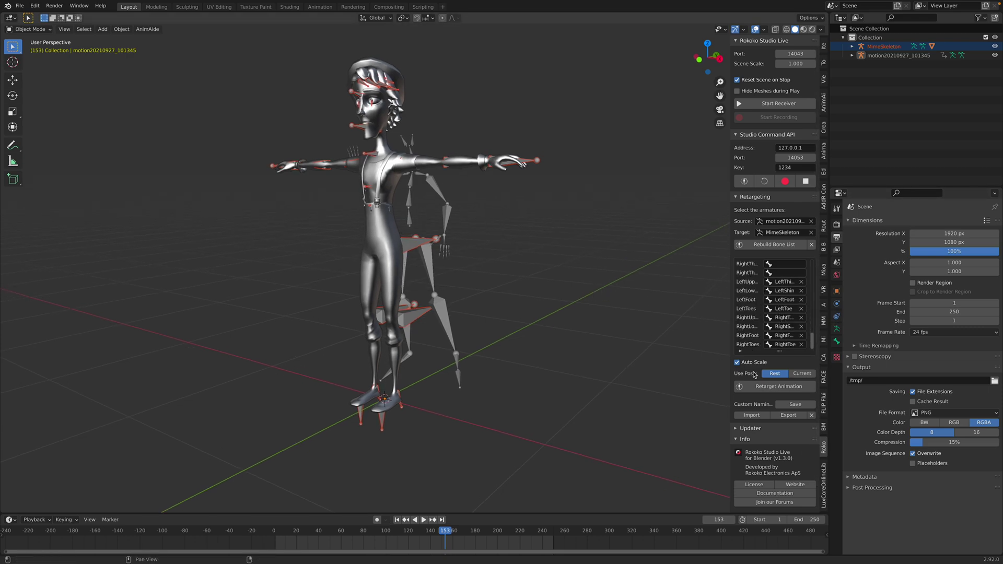
Retarget the dance onto the mime and play back the result.
left_click(762, 387)
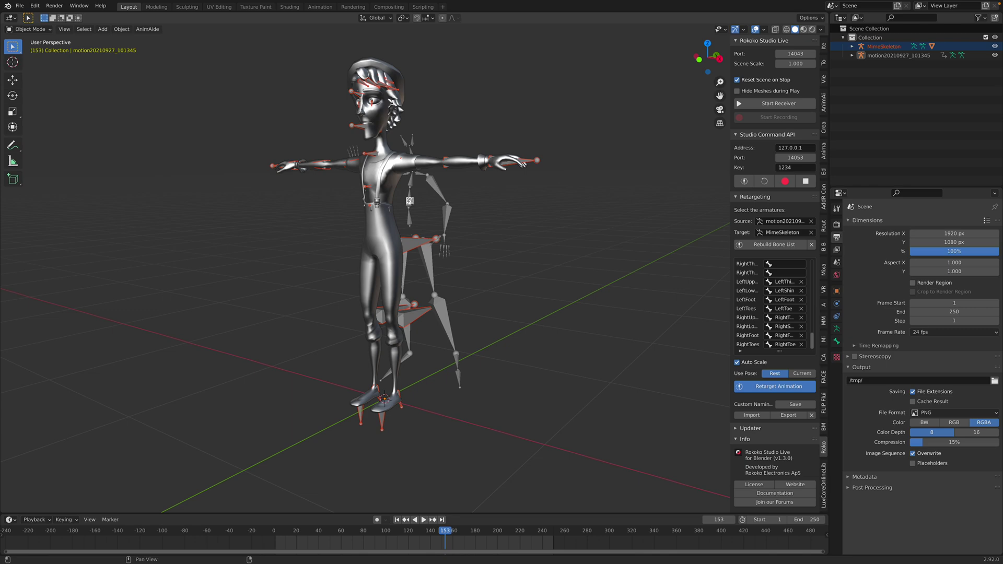
middle_click_drag(410, 201, 470, 271)
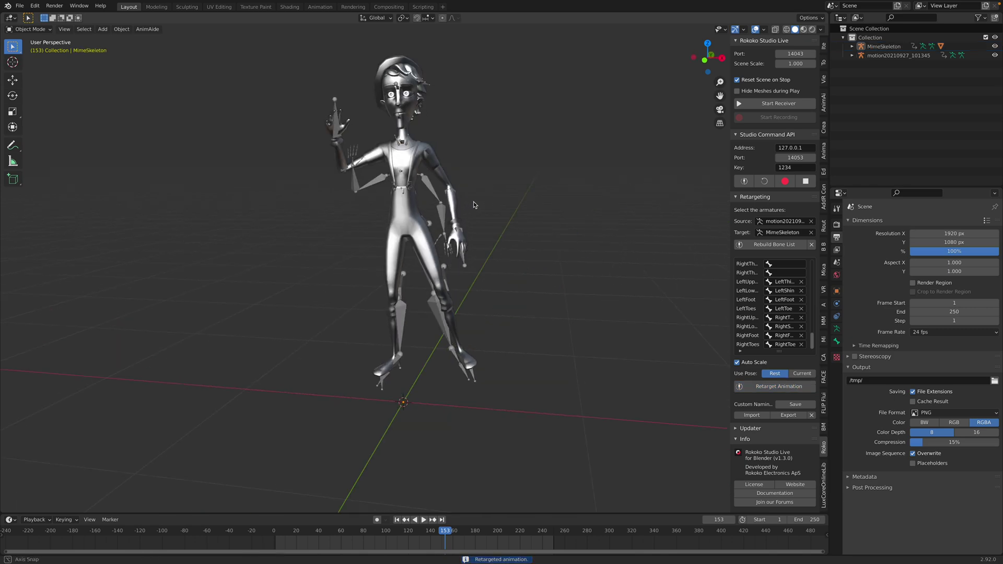
key("space")
key("space")
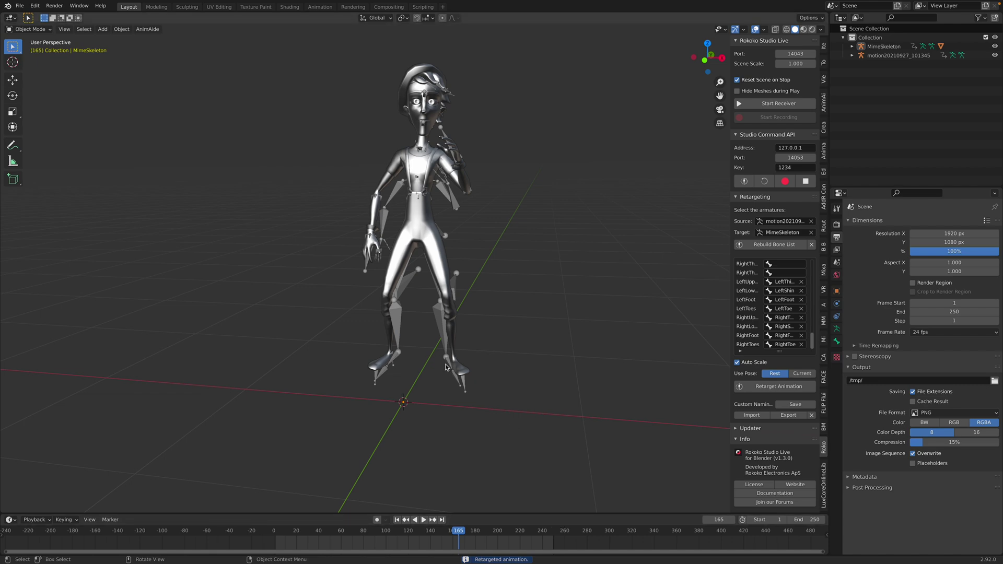
middle_click_drag(467, 360, 426, 345)
middle_click_drag(528, 292, 551, 313)
scroll(696, 531, "down", 5)
Set the scene end frame to 1800 and check the pose at frame 1219.
left_click(795, 519)
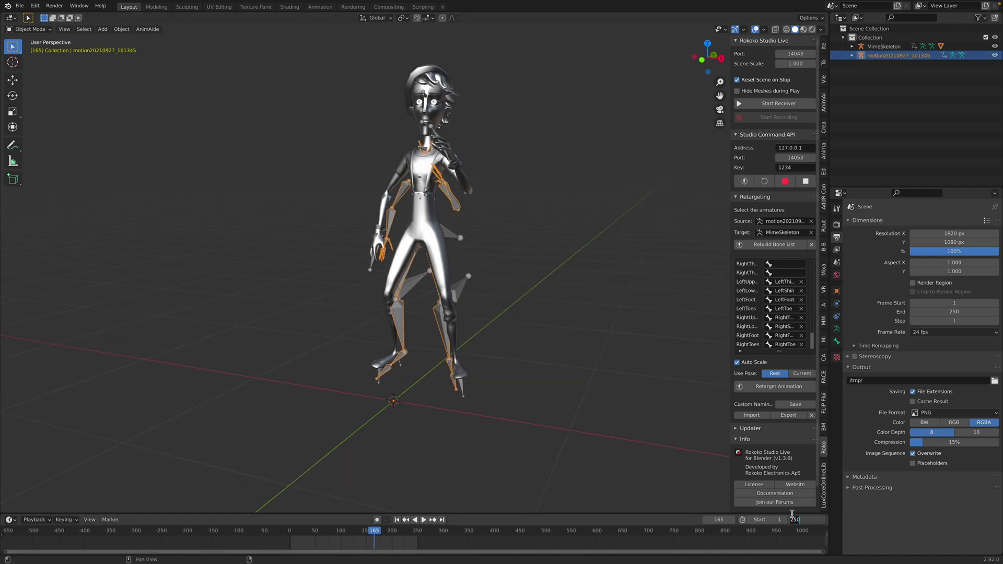
type("1800")
key("Return")
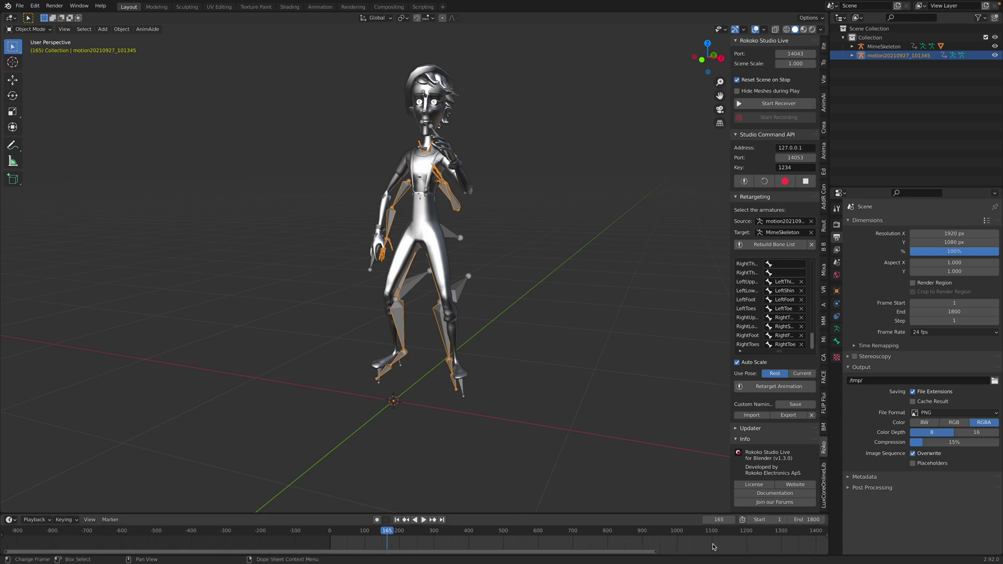
scroll(715, 546, "down", 4)
left_click_drag(655, 538, 569, 538)
Select the motion20210927_101345 armature in the Outliner and delete it.
left_click(436, 230)
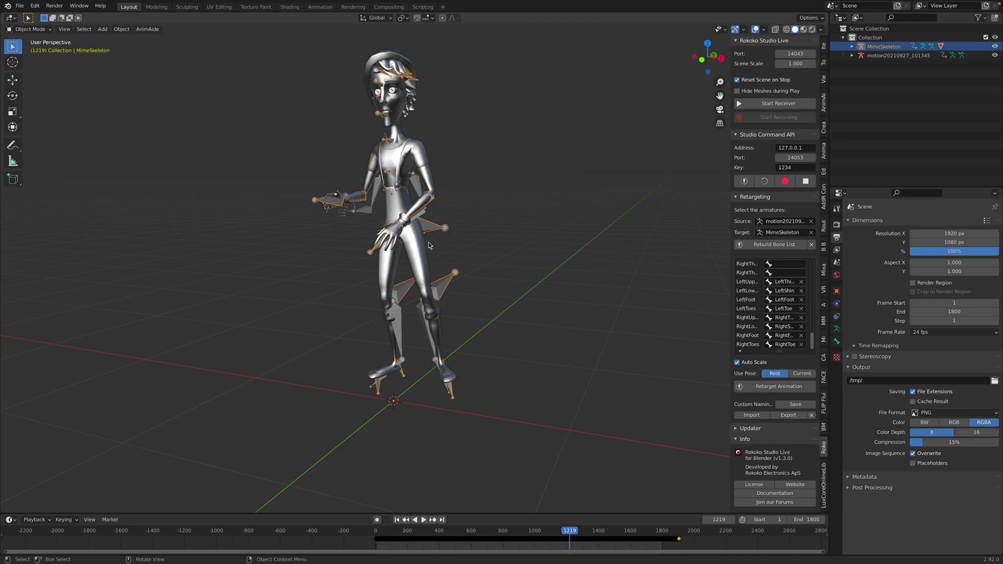
middle_click_drag(428, 243, 460, 253)
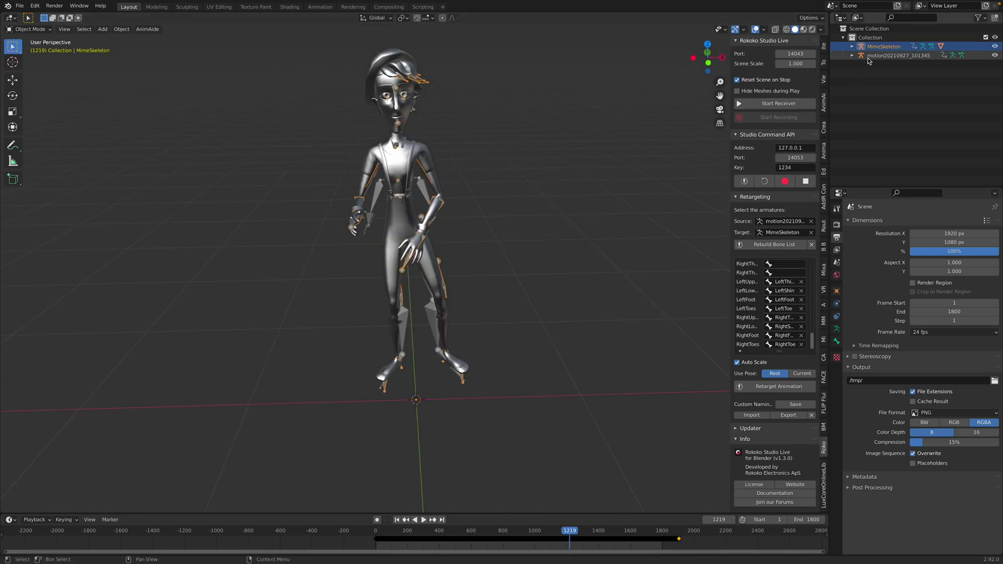
left_click(893, 56)
middle_click_drag(601, 156, 530, 153)
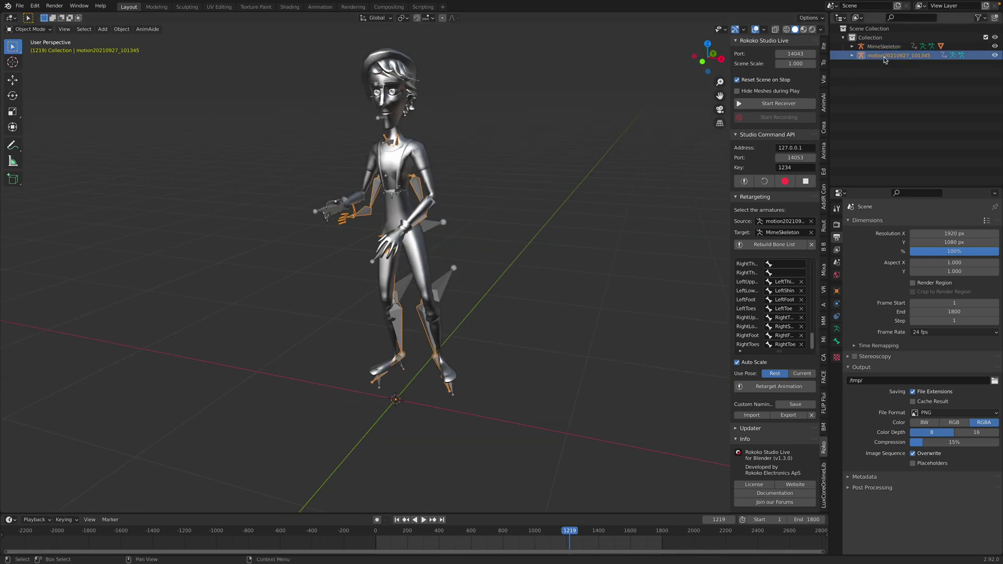
left_click(622, 117)
middle_click_drag(621, 117, 511, 164)
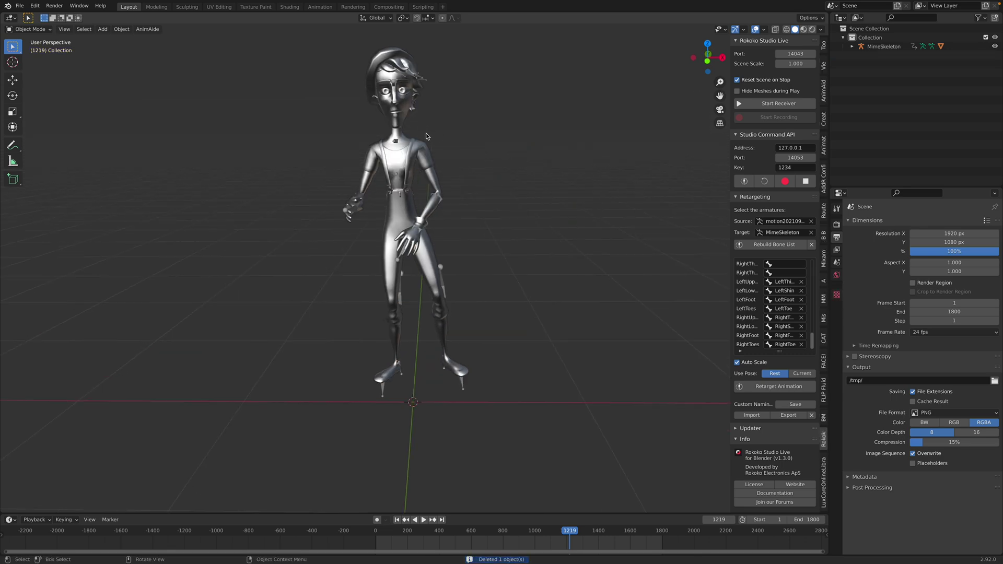
Select the mime and set the viewport shading color to Texture.
key("space")
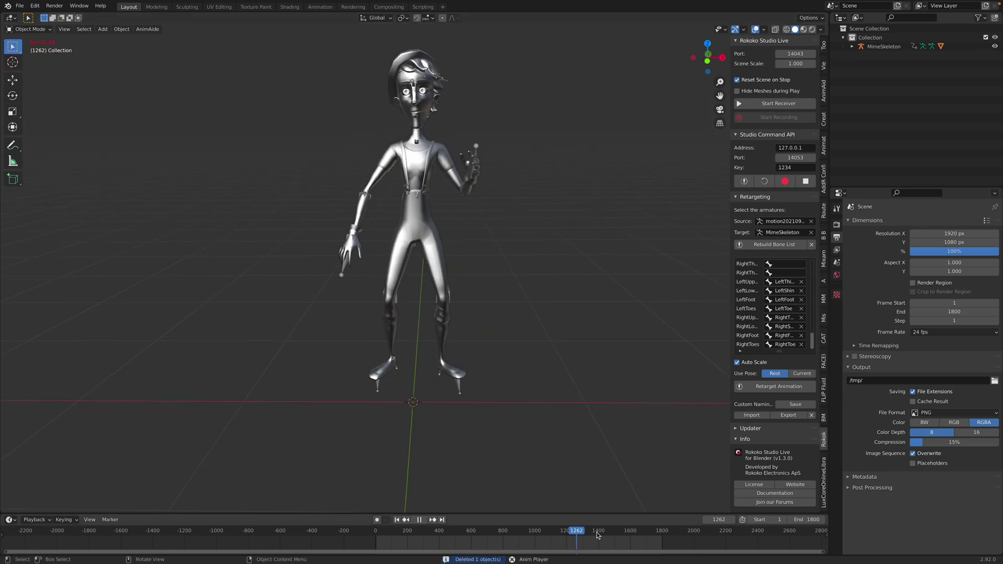
key("space")
left_click(451, 177)
middle_click_drag(501, 208, 447, 273)
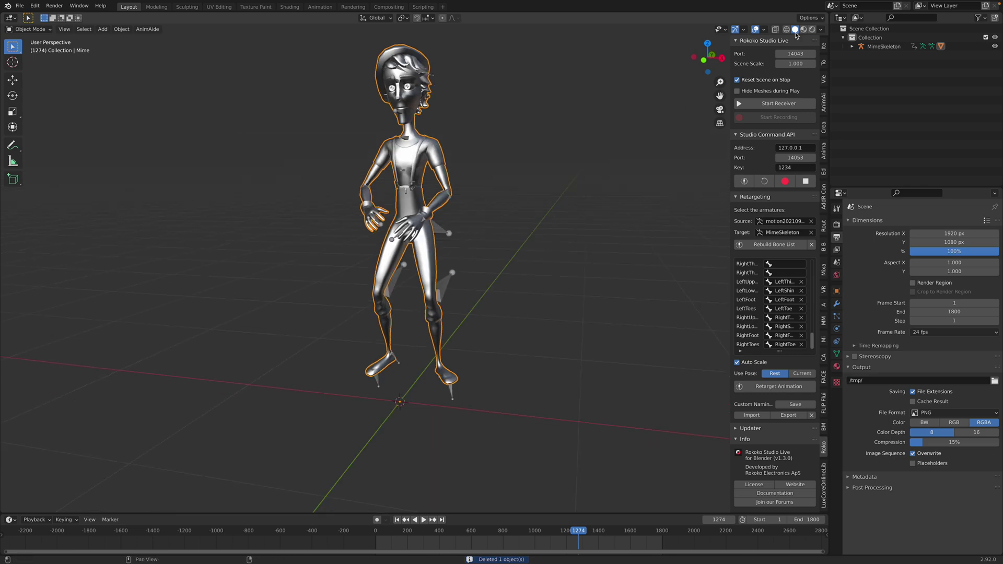
left_click(820, 29)
left_click(842, 151)
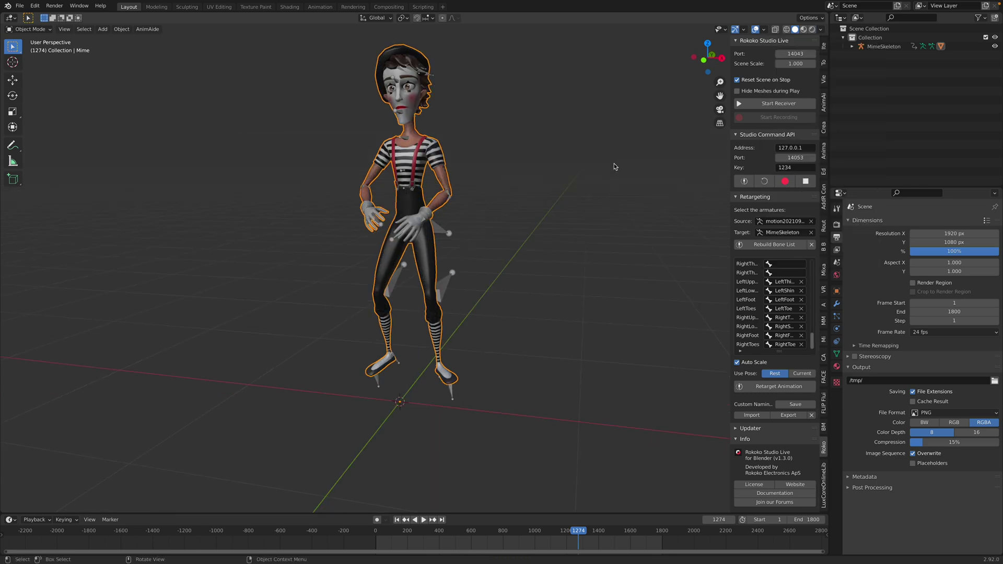
Play and scrub the textured dance, ending around frame 769.
key("space")
middle_click_drag(605, 196, 609, 195)
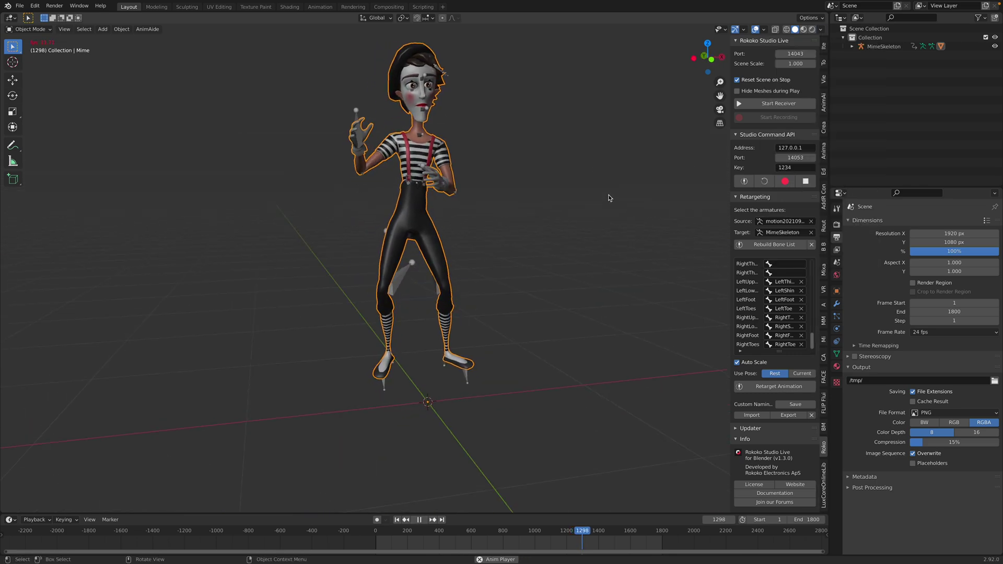
left_click_drag(615, 530, 540, 527)
middle_click_drag(510, 368, 522, 246)
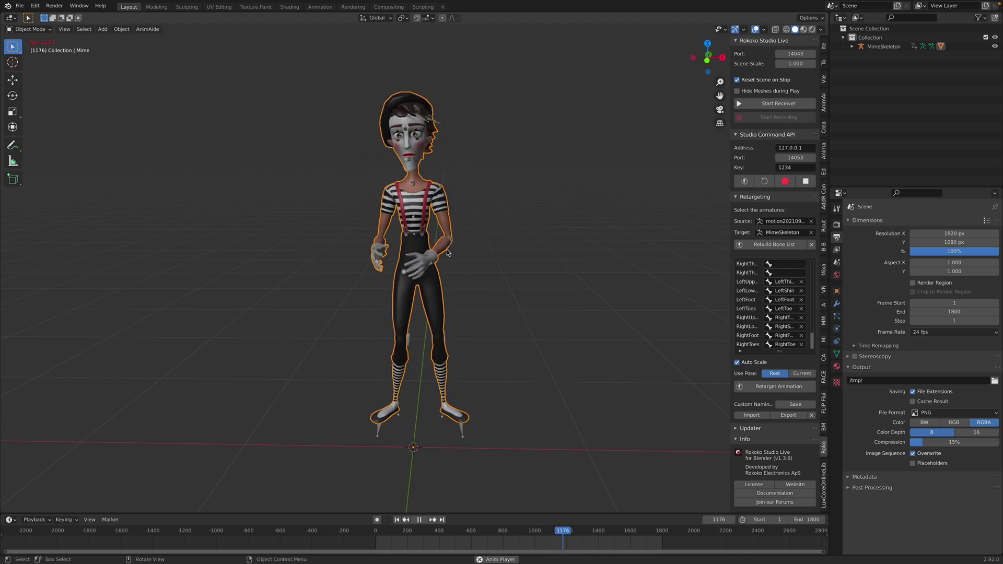
key("space")
left_click_drag(593, 530, 498, 530)
middle_click_drag(343, 261, 347, 261)
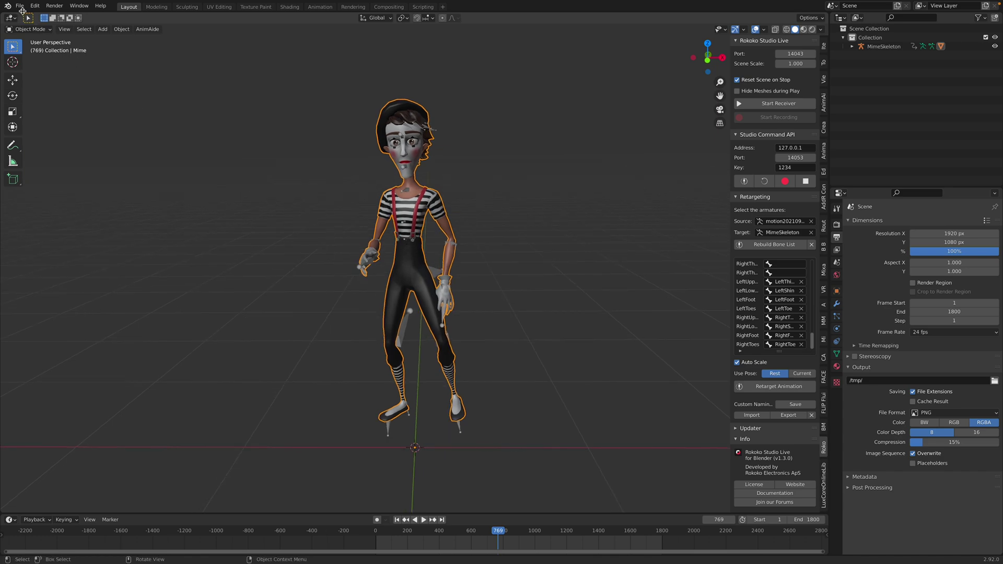
middle_click_drag(332, 161, 345, 160)
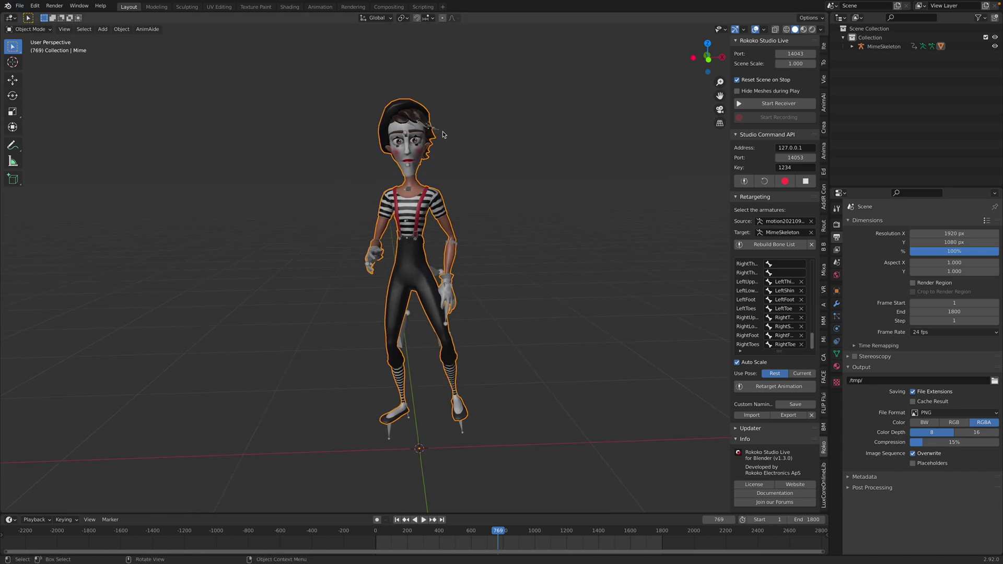
left_click(21, 7)
Add (USDZ) to the end of step 7 in the plan, then bring Finder forward.
mouse_move(60, 136)
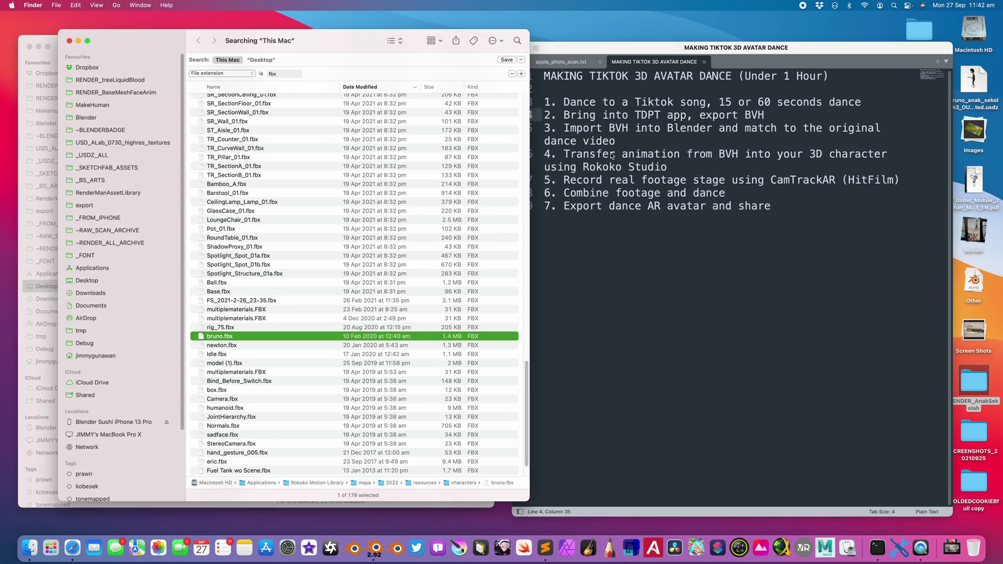
left_click(649, 159)
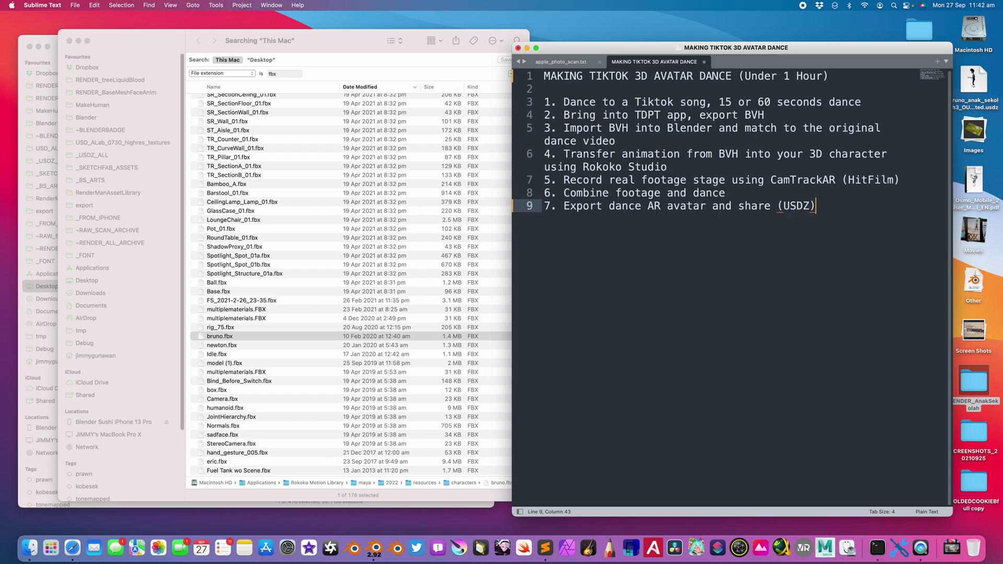
left_click(125, 47)
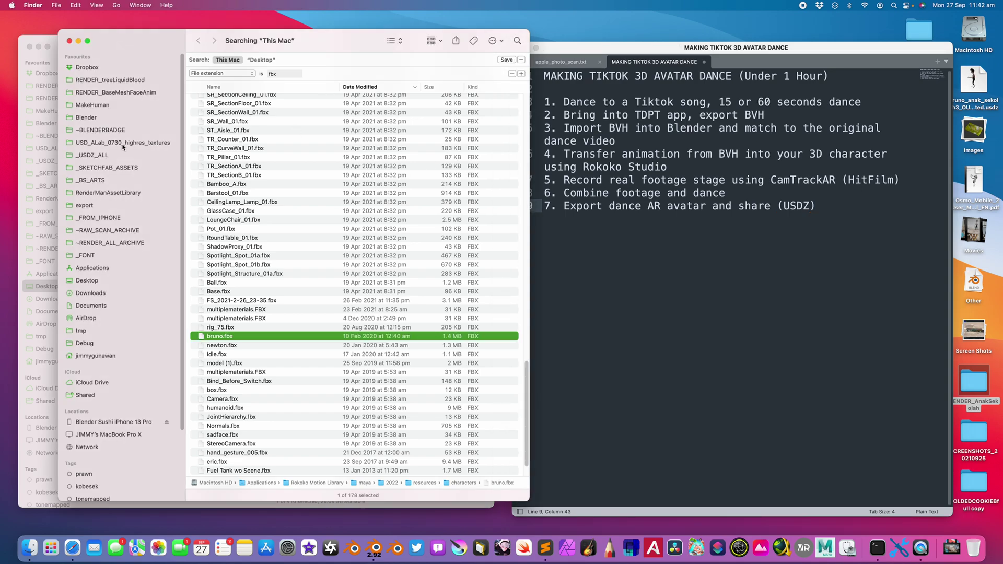
Preview bruno_anak_sekolah3_OUT.imported.usdz from the Desktop in an enlarged Quick Look window.
left_click(112, 282)
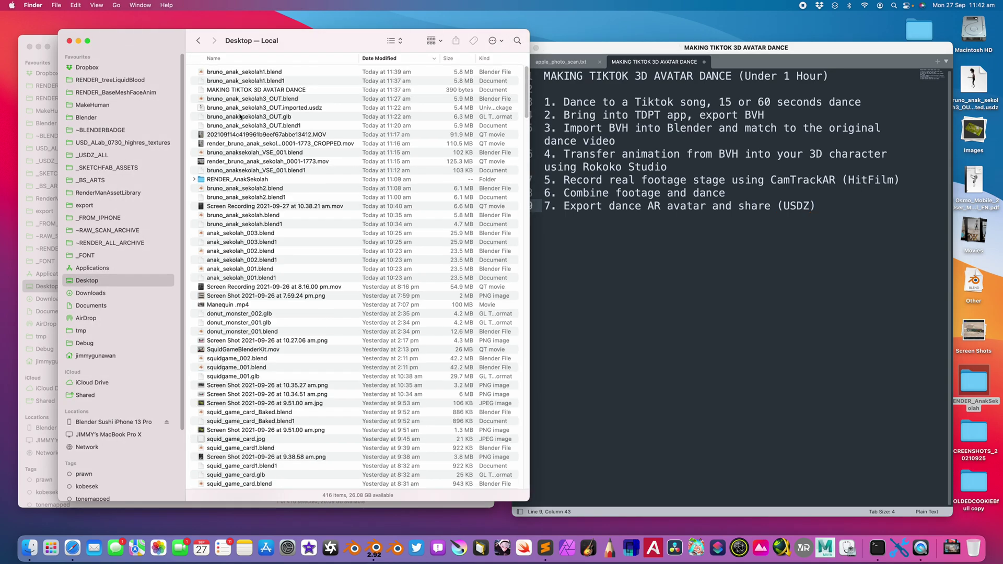
left_click(316, 108)
key("space")
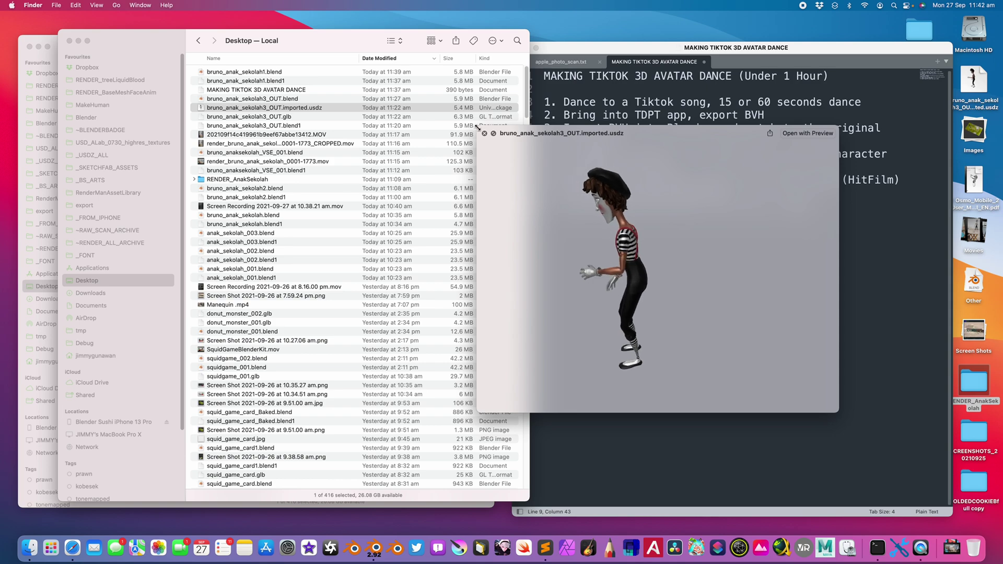
left_click_drag(477, 128, 324, 73)
left_click_drag(838, 412, 815, 495)
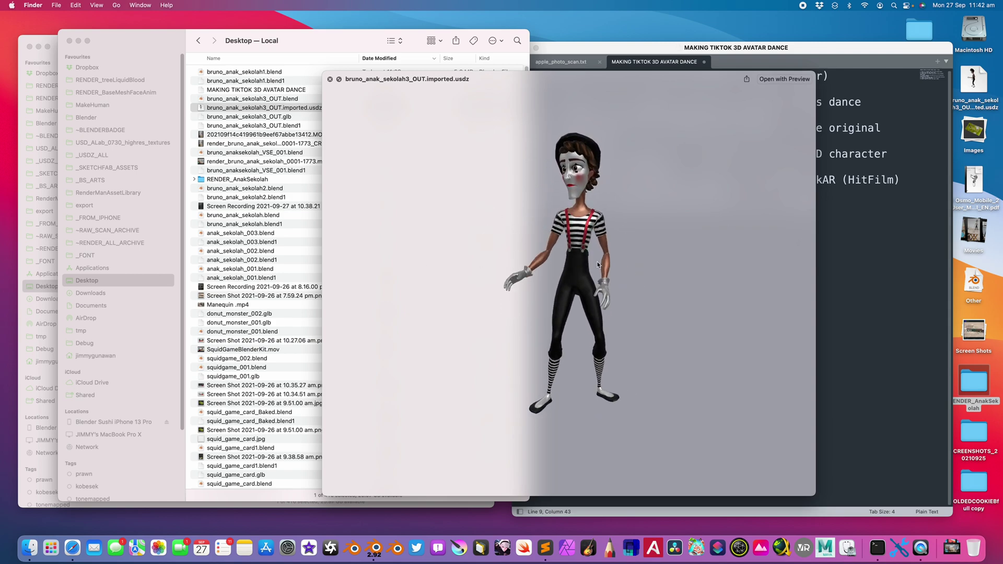
Close the avatar preview and highlight the animation-transfer and 'record real' lines in Sublime Text.
left_click(331, 79)
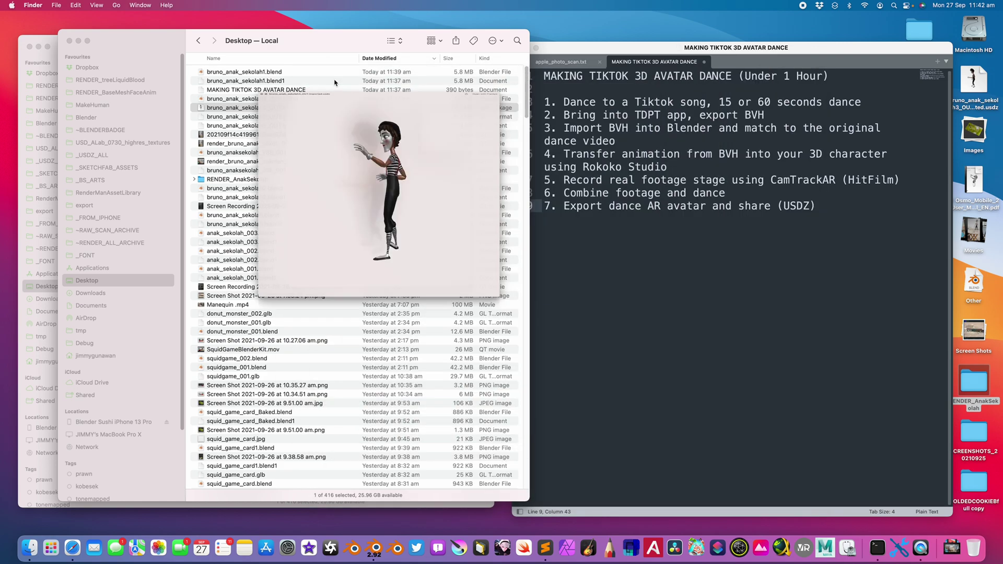
left_click(645, 192)
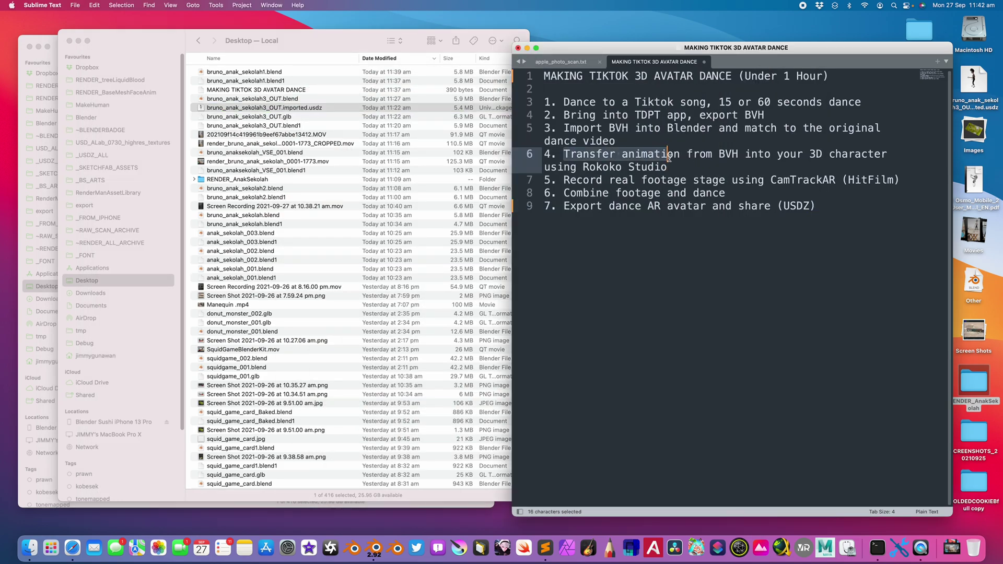
left_click_drag(712, 166, 569, 155)
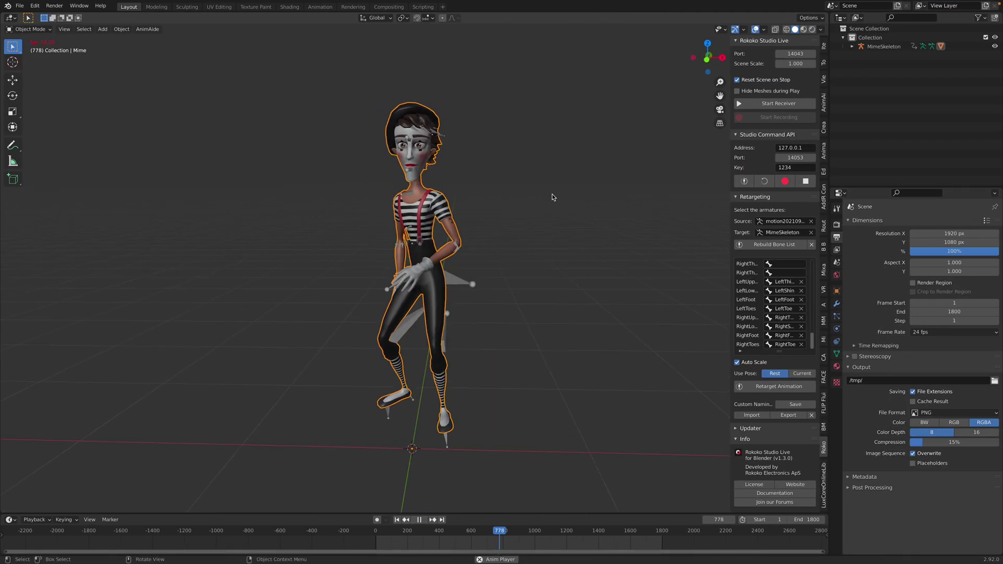
key("space")
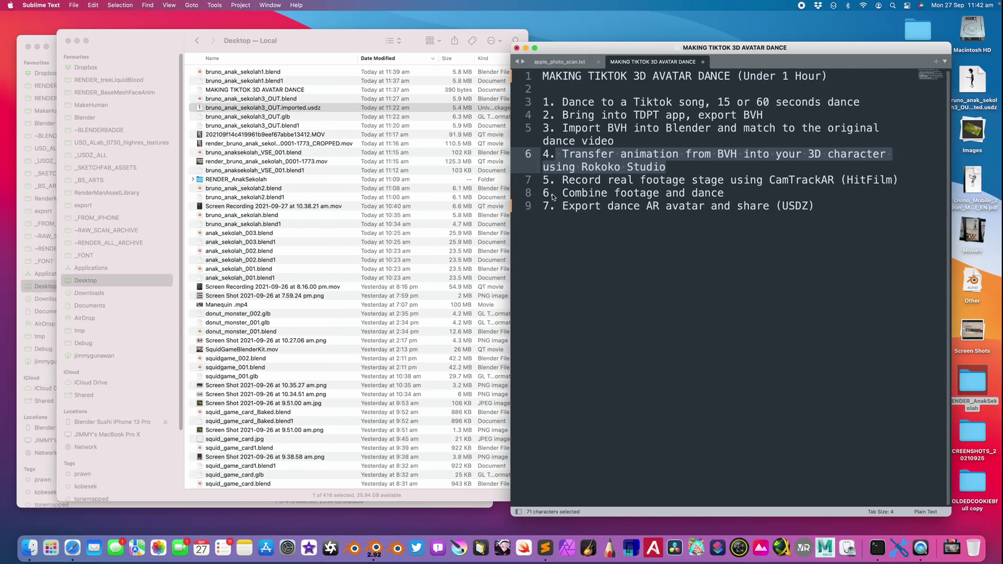
left_click_drag(569, 180, 648, 174)
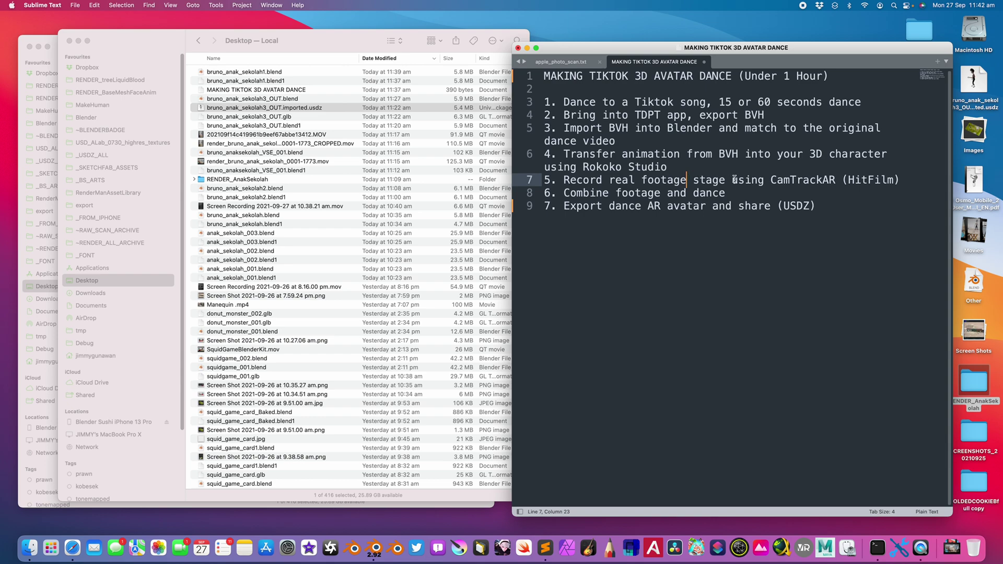
Widen the Sublime Text outline window so lines rewrap, then preview the Downloads screen recording.
left_click_drag(511, 44, 533, 35)
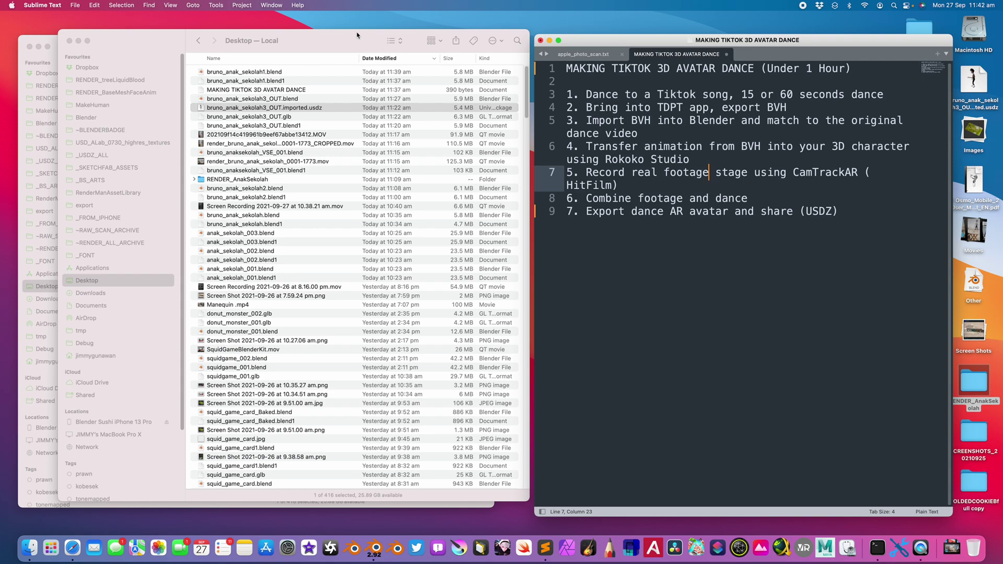
left_click_drag(357, 35, 339, 38)
left_click(539, 39)
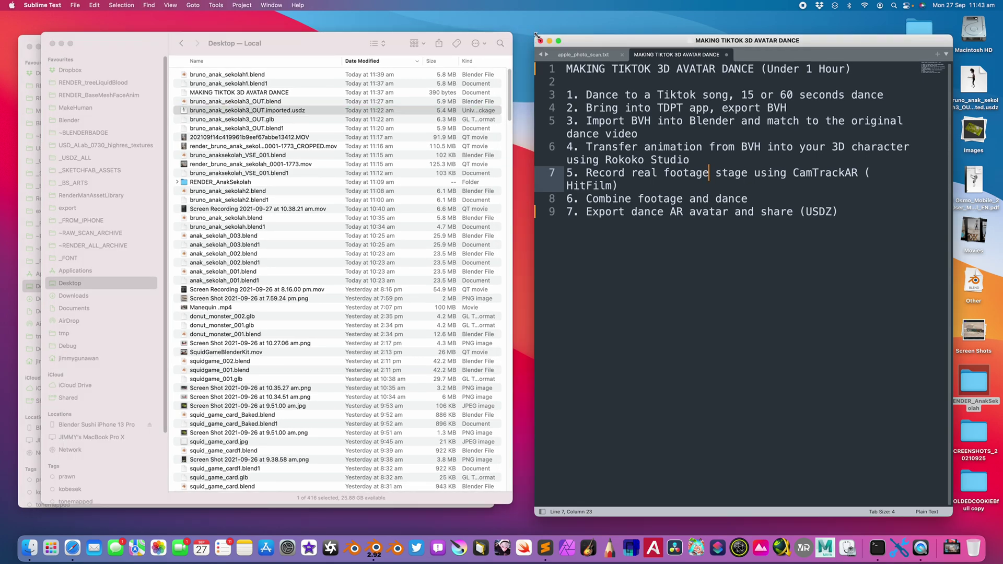
left_click_drag(536, 35, 483, 38)
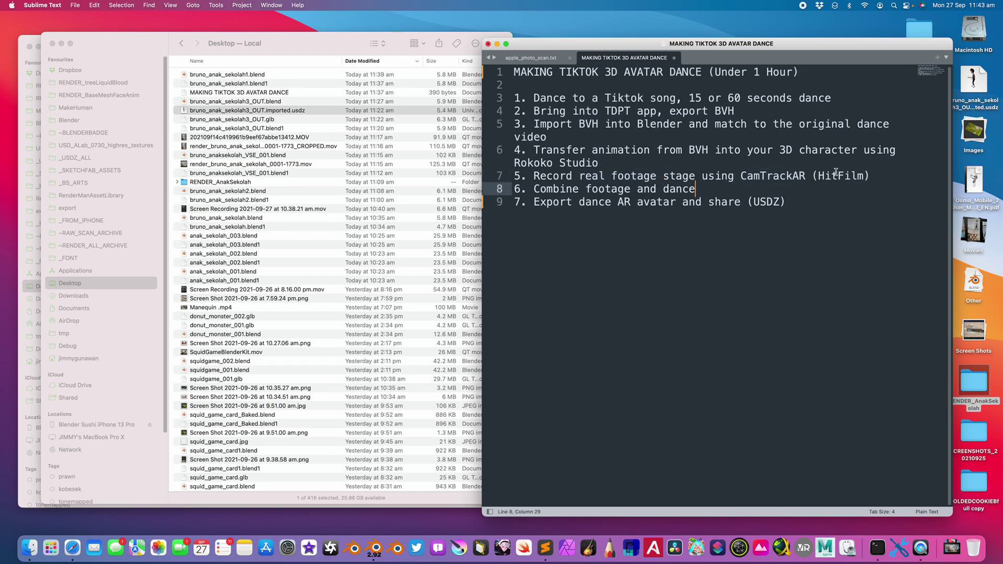
left_click(94, 296)
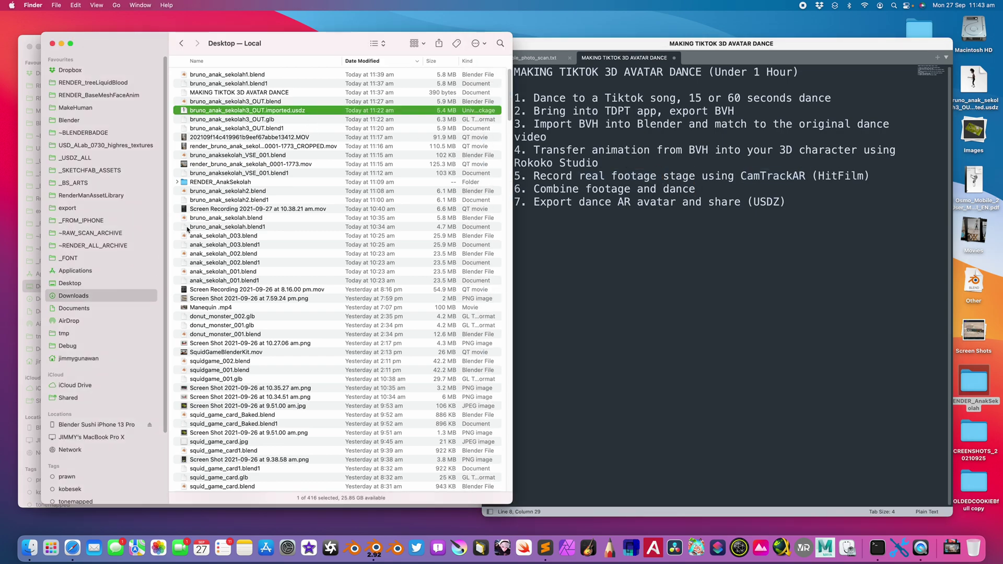
key("space")
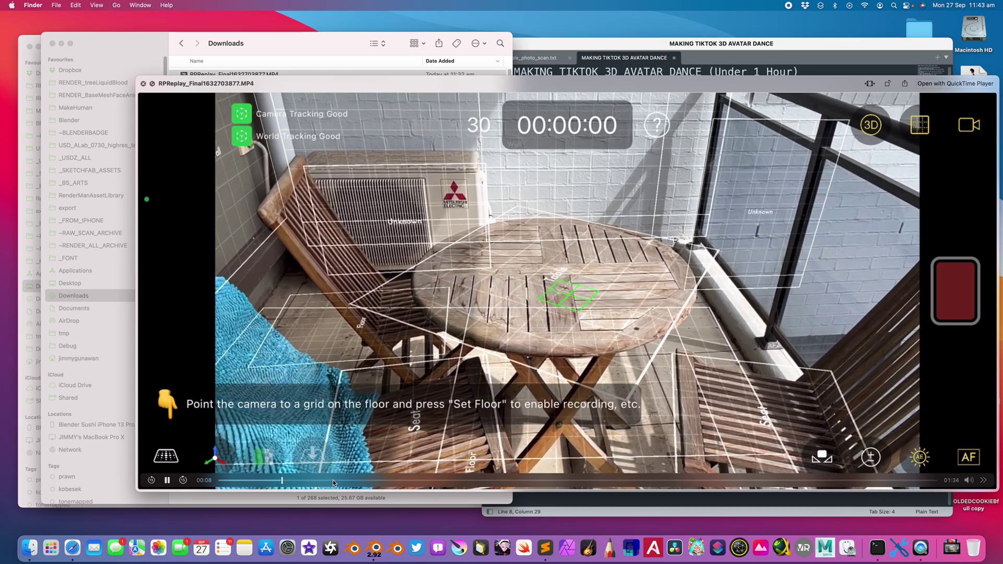
Skip the RPReplay_Final1632703877.MP4 preview through 00:18, 00:25 and 00:52 to about 00:59.
left_click(355, 480)
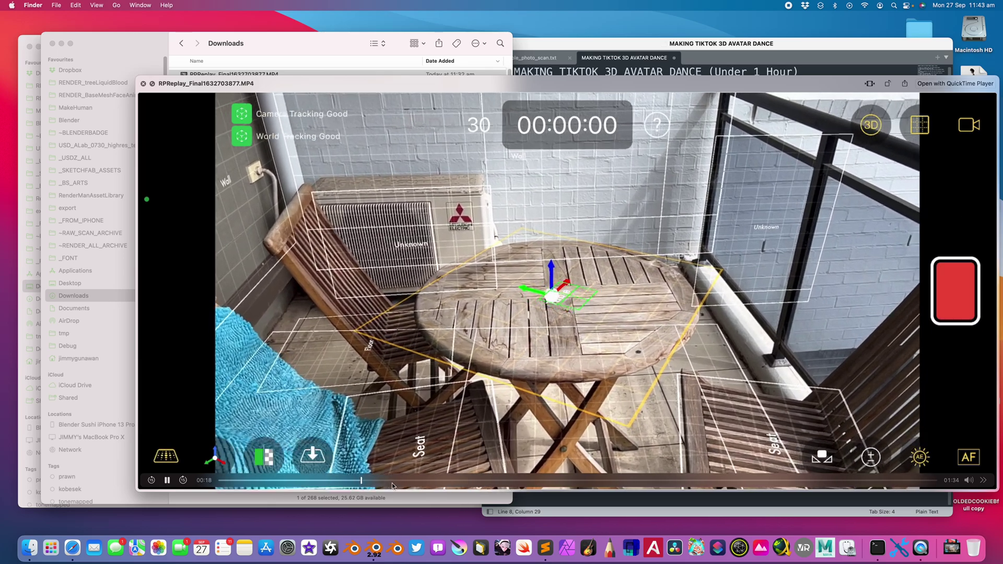
left_click(410, 480)
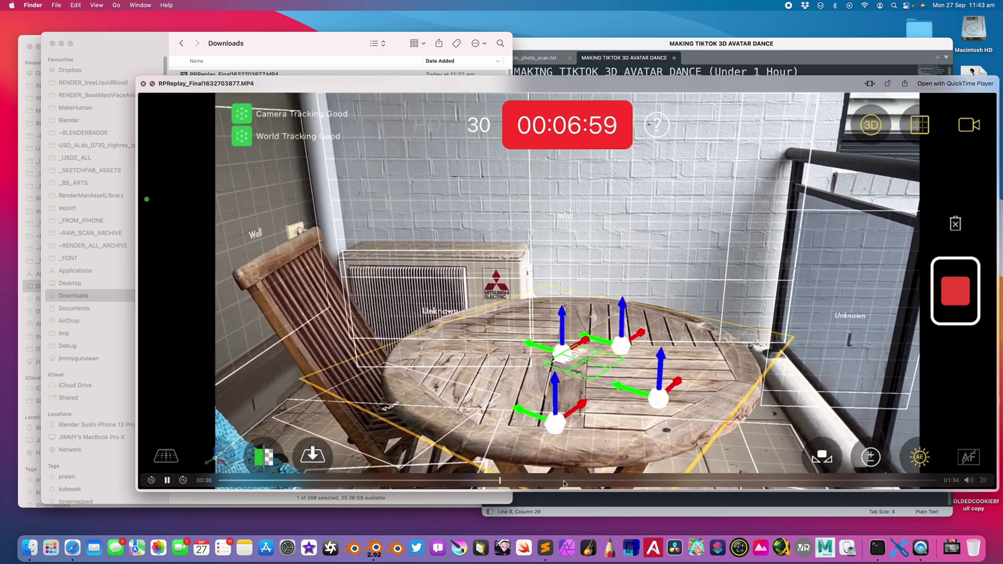
left_click_drag(553, 479, 910, 478)
left_click(652, 480)
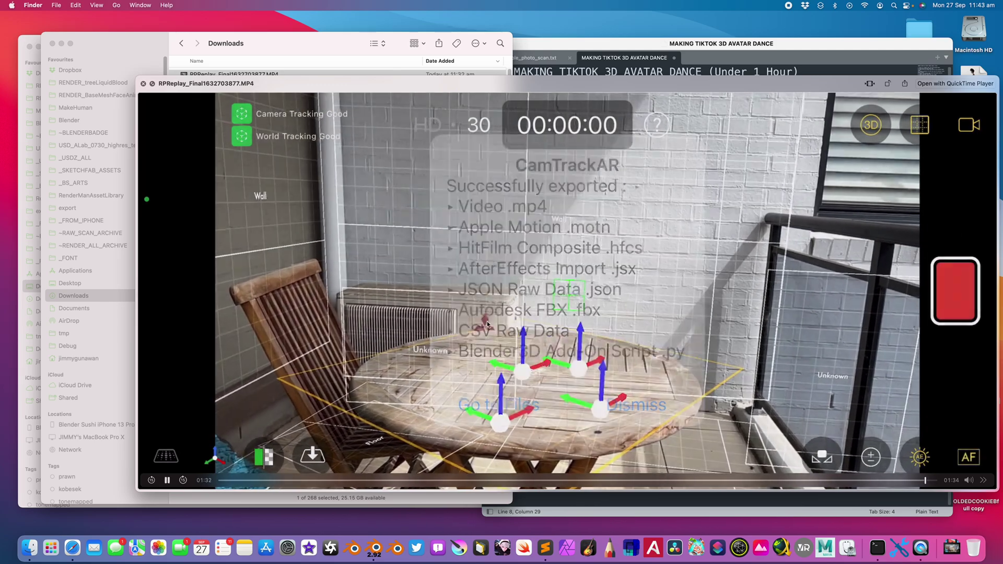
Return to Blender and save the scene as bruno_dance.blend.
left_click(143, 84)
left_click(146, 83)
key("ctrl+Right")
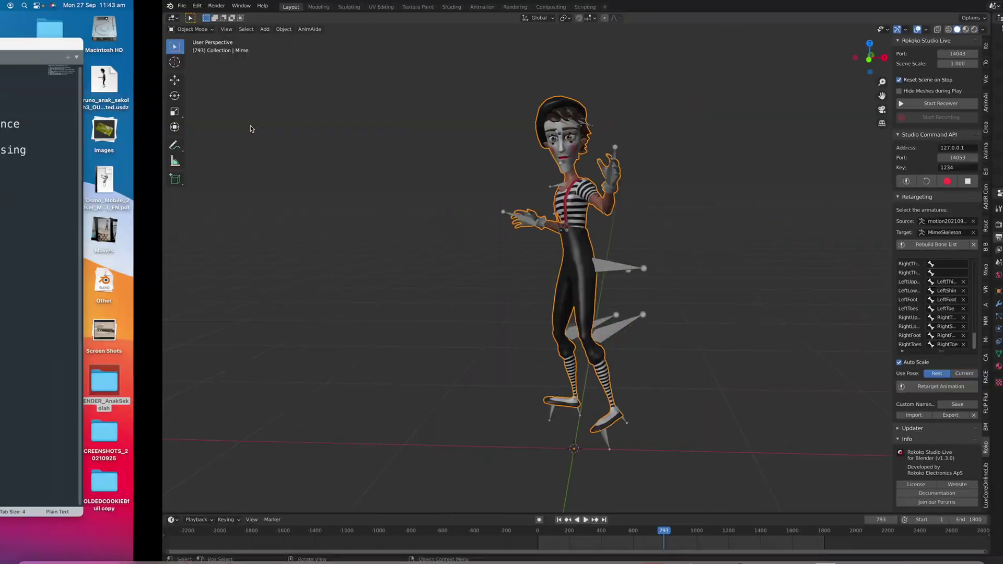
scroll(275, 160, "down", 3)
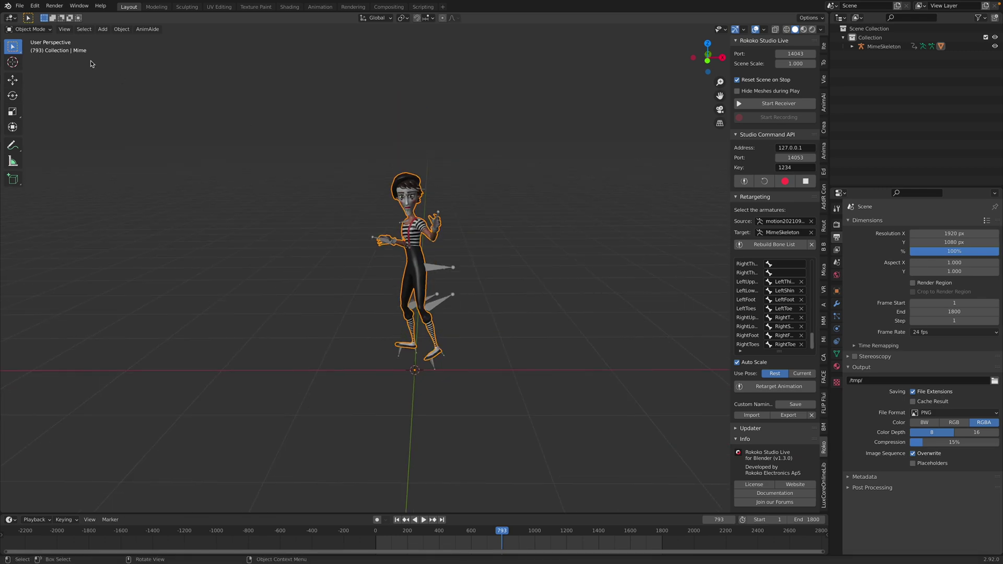
left_click(20, 6)
left_click(45, 78)
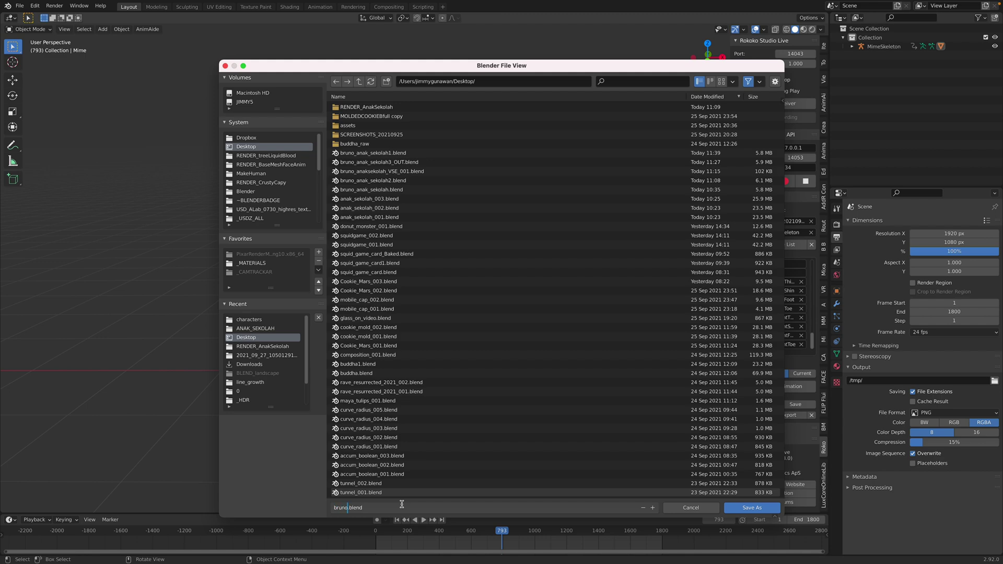
type("bruno_dance")
left_click(755, 509)
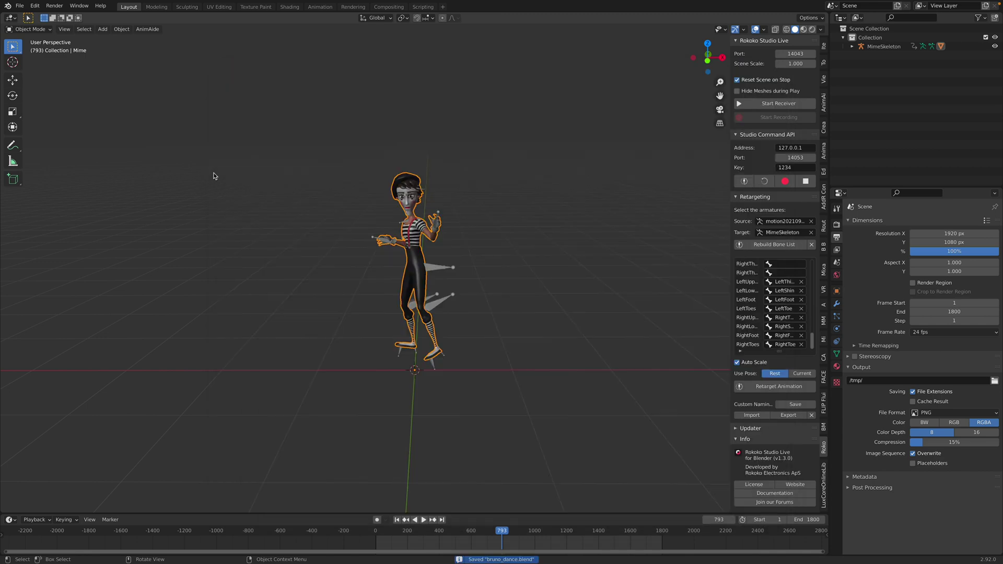
left_click(20, 6)
mouse_move(53, 126)
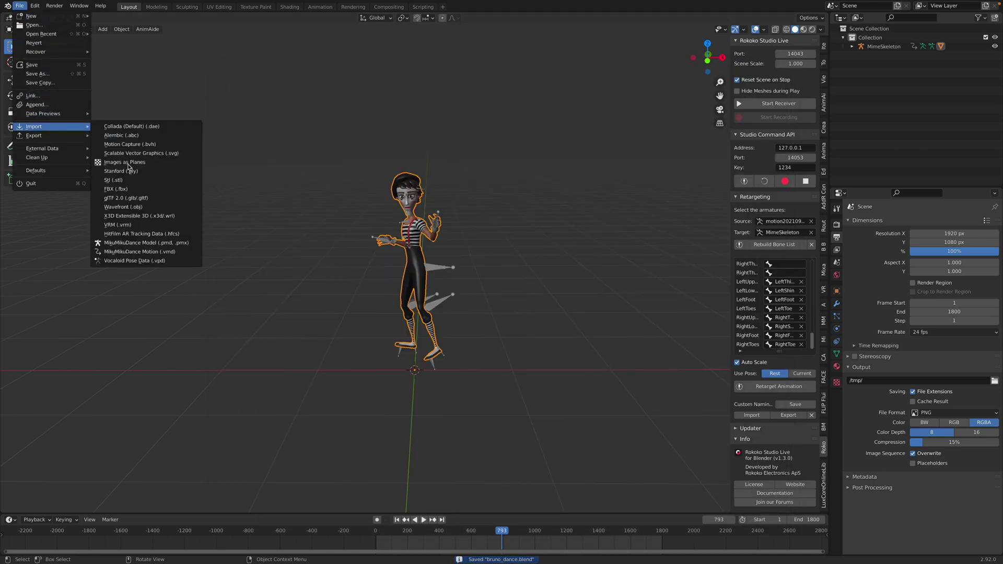
left_click(153, 235)
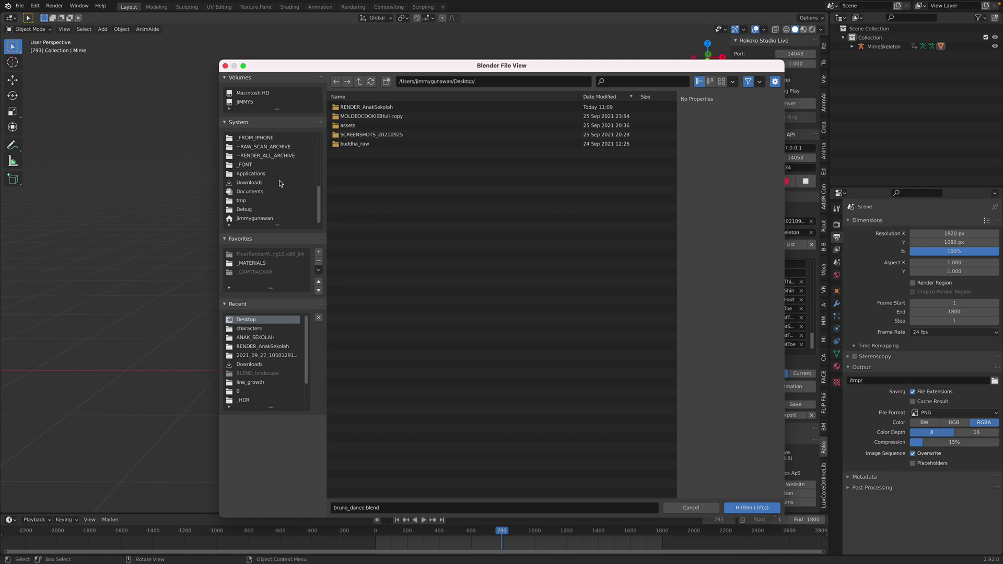
left_click(279, 182)
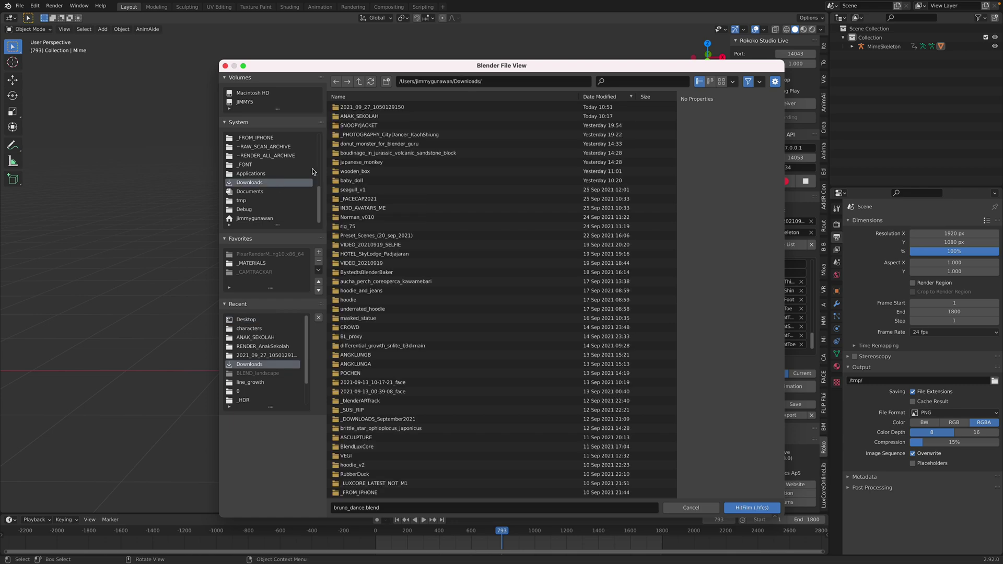
left_click(440, 108)
left_click(439, 107)
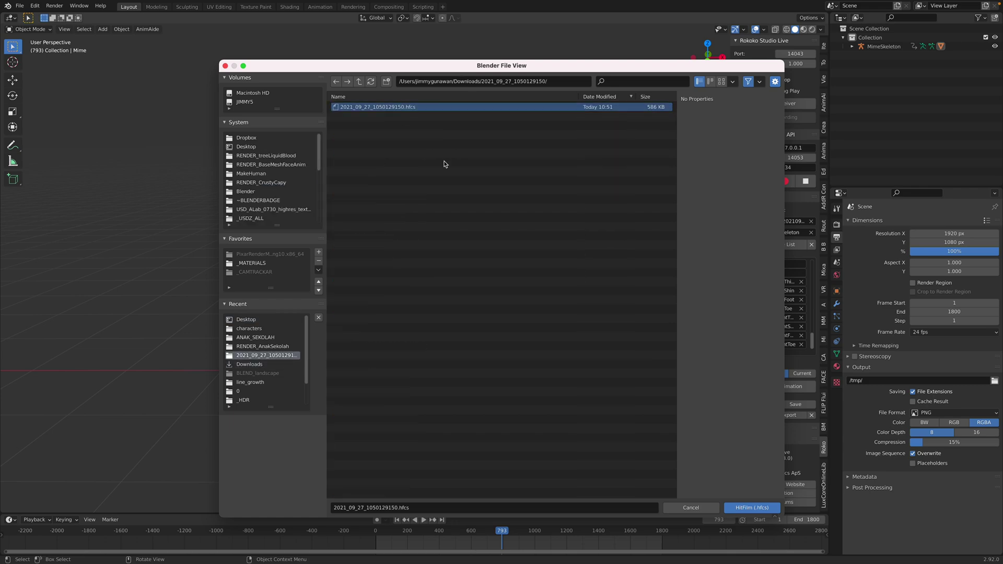
left_click(750, 504)
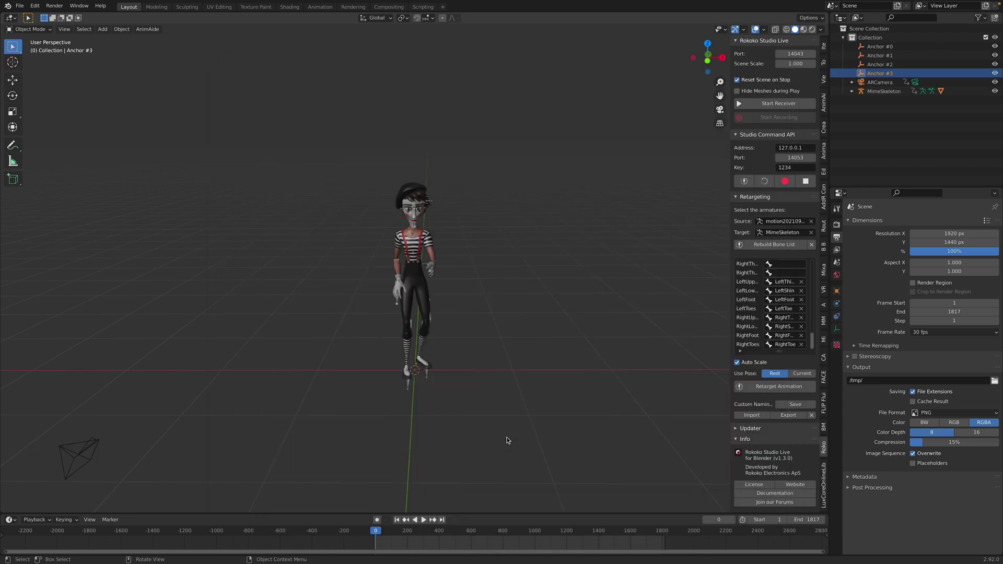
scroll(488, 438, "down", 3)
middle_click_drag(488, 439, 547, 367)
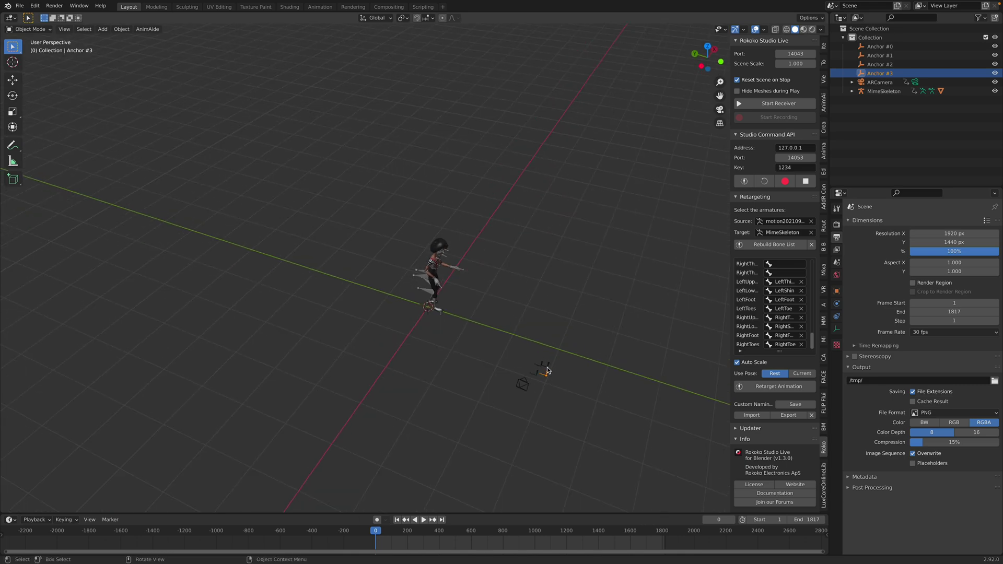
Select the ARCamera, play its tracked animation, and enlarge the timeline area.
scroll(490, 312, "up", 5)
left_click(543, 417)
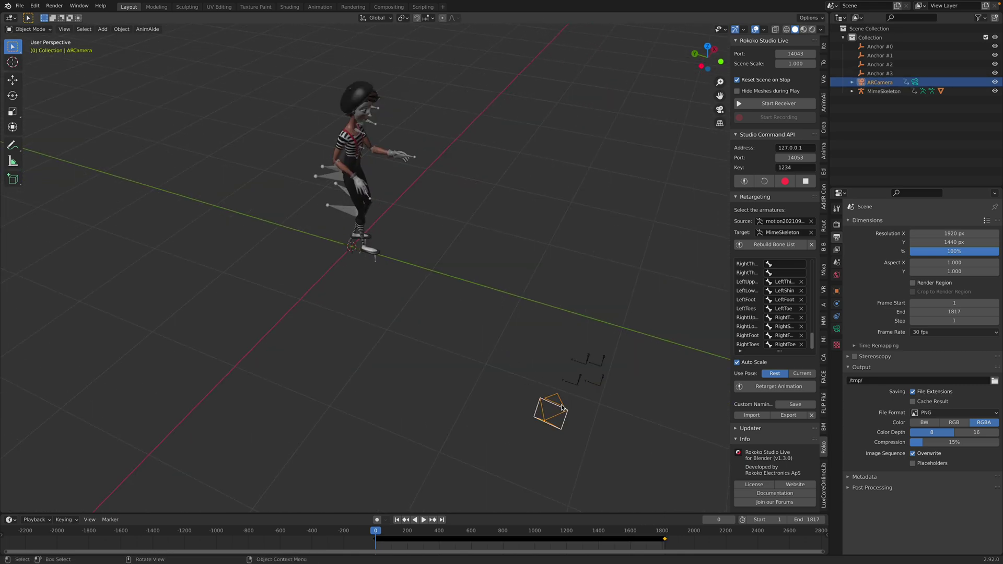
key("space")
key("space")
scroll(379, 530, "up", 3)
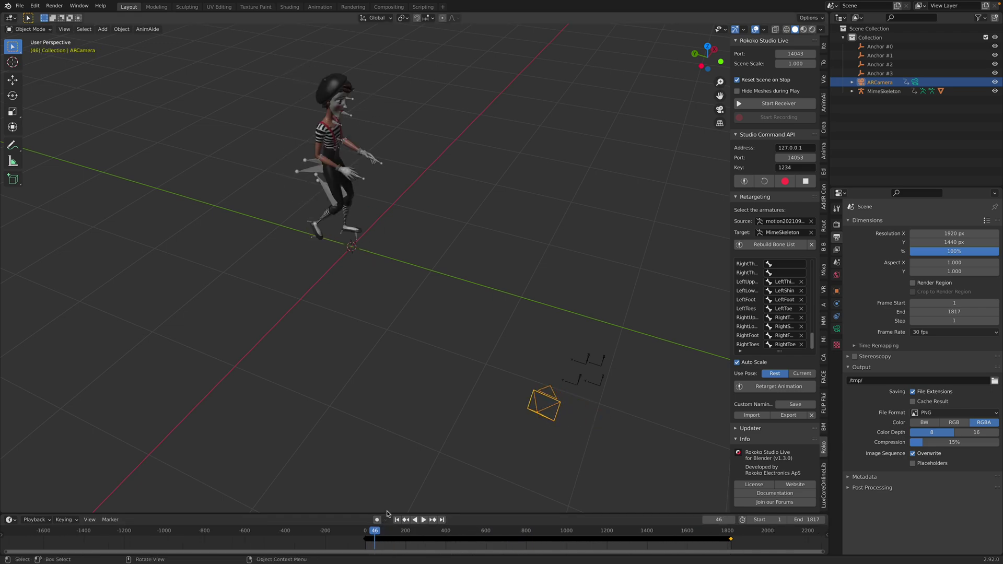
left_click_drag(390, 513, 387, 409)
scroll(364, 470, "up", 12)
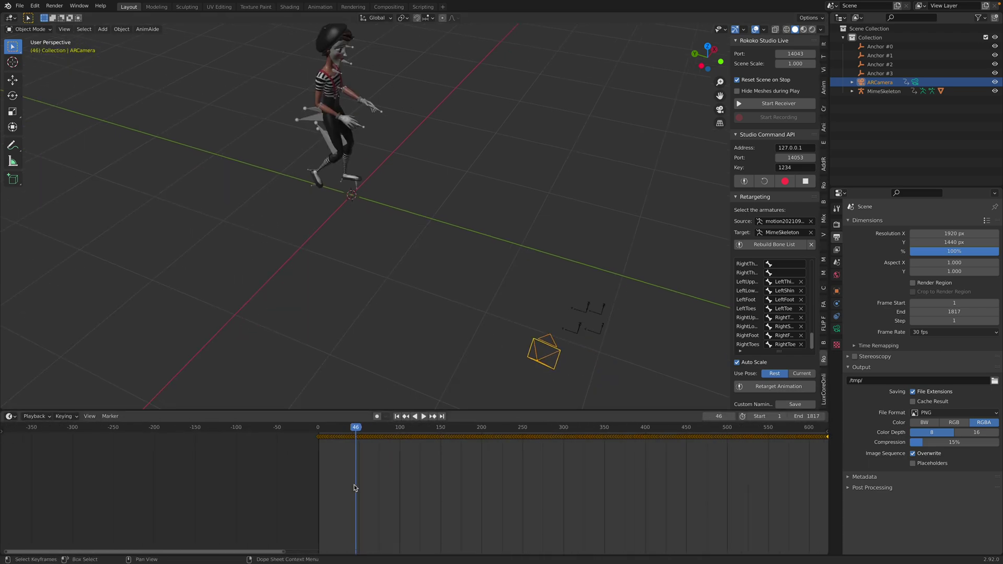
scroll(353, 484, "up", 8)
Select all of the camera's keyframes and try shifting them, then cancel the move.
left_click(286, 456)
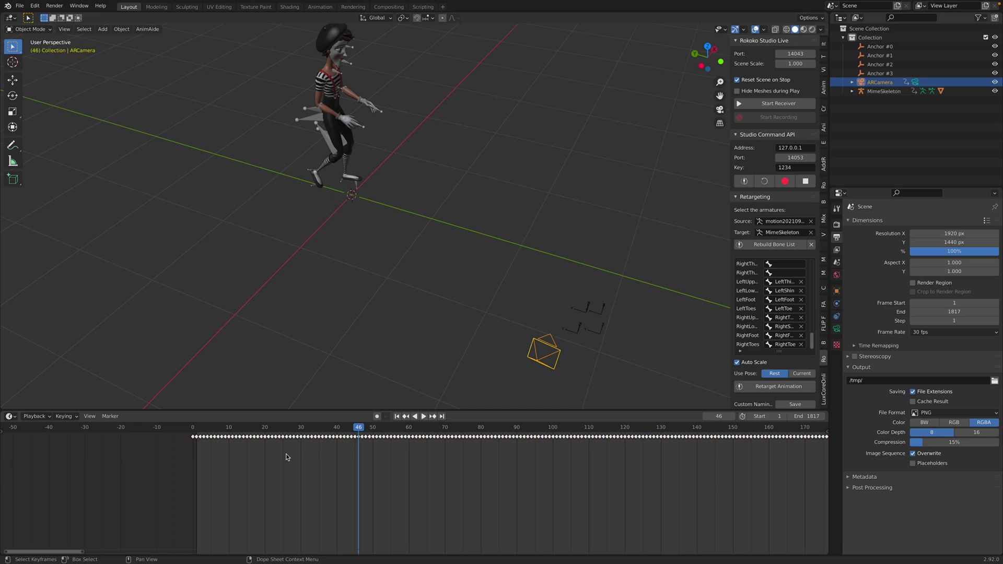
key("a")
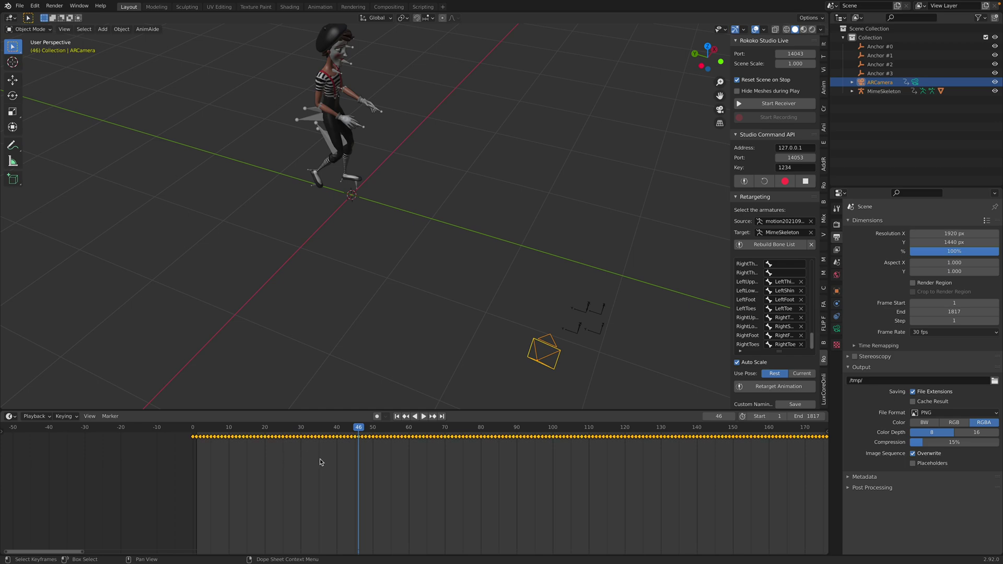
key("g")
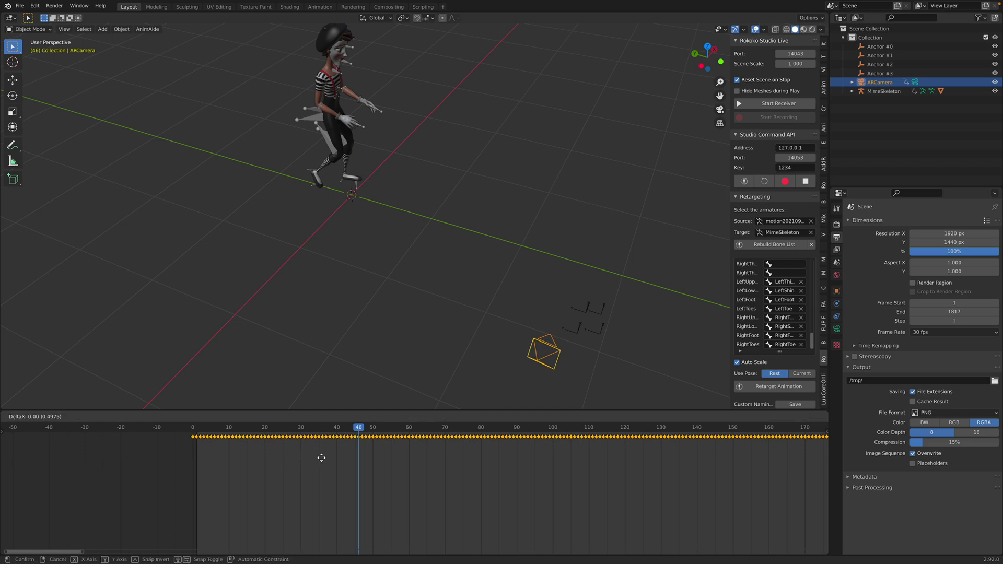
right_click(322, 457)
Deselect the ARCamera and select the MimeSkeleton instead.
scroll(547, 271, "down", 5)
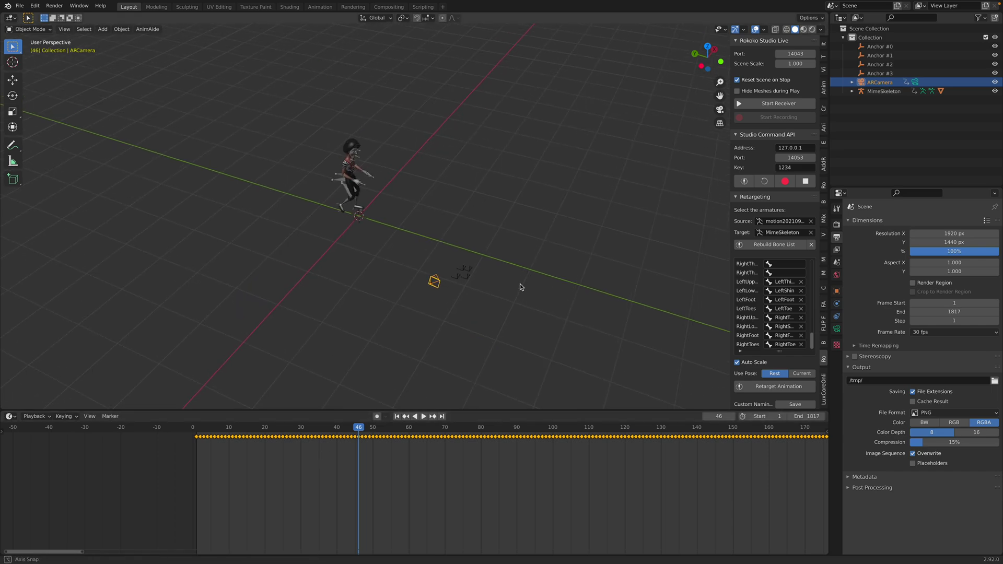
middle_click_drag(471, 263, 469, 262)
left_click(466, 266)
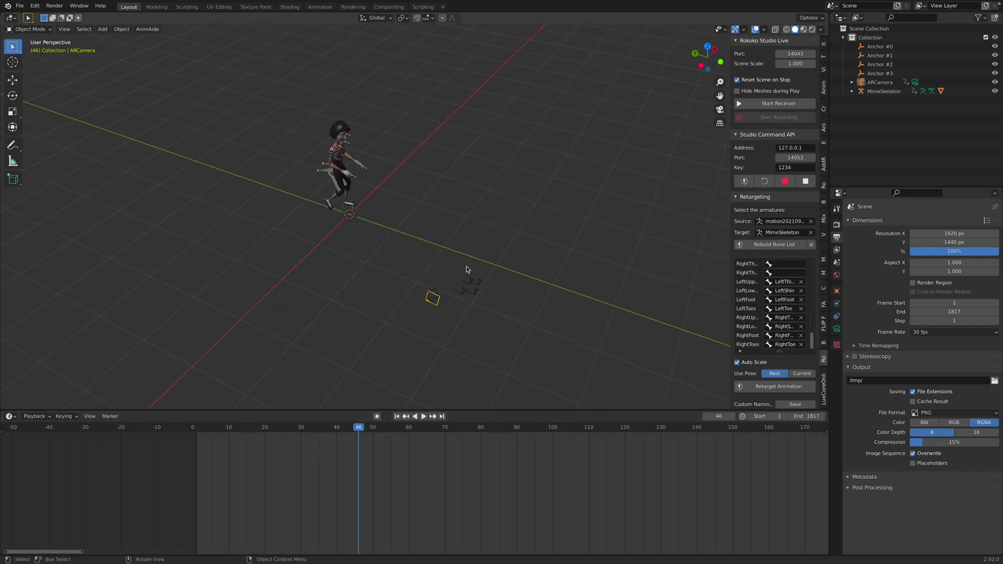
left_click(883, 91)
middle_click_drag(526, 202, 563, 191)
Scale the mime down and, in top view, move it beside the tracking anchors.
key("s")
left_click(410, 216)
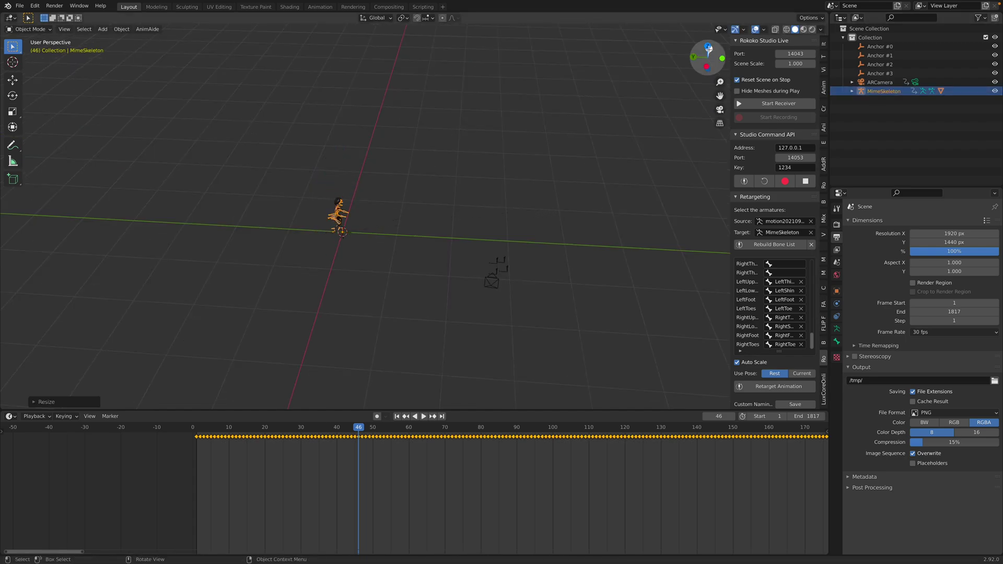
left_click(709, 49)
left_click(707, 45)
key("g")
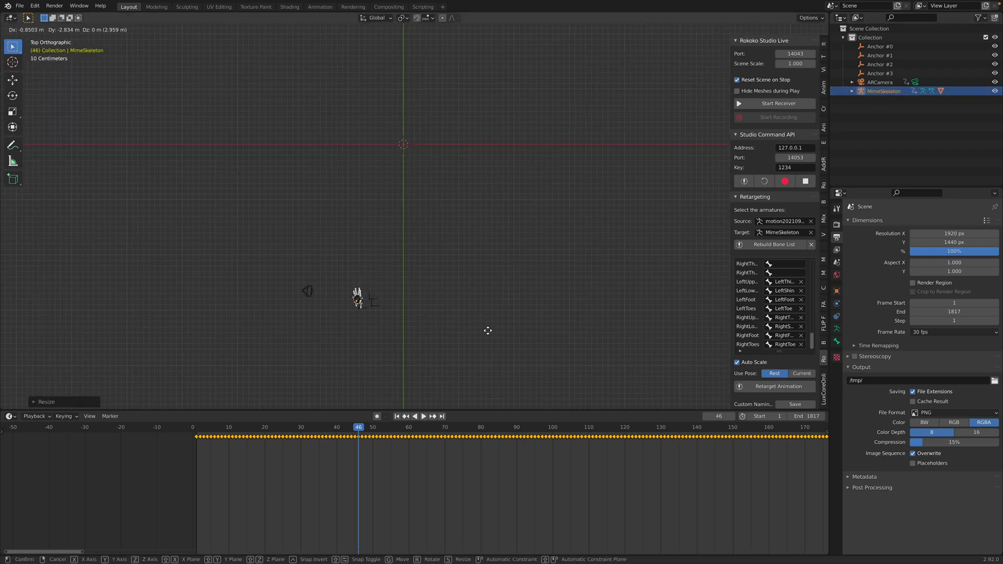
left_click(454, 312)
middle_click_drag(455, 311, 497, 255)
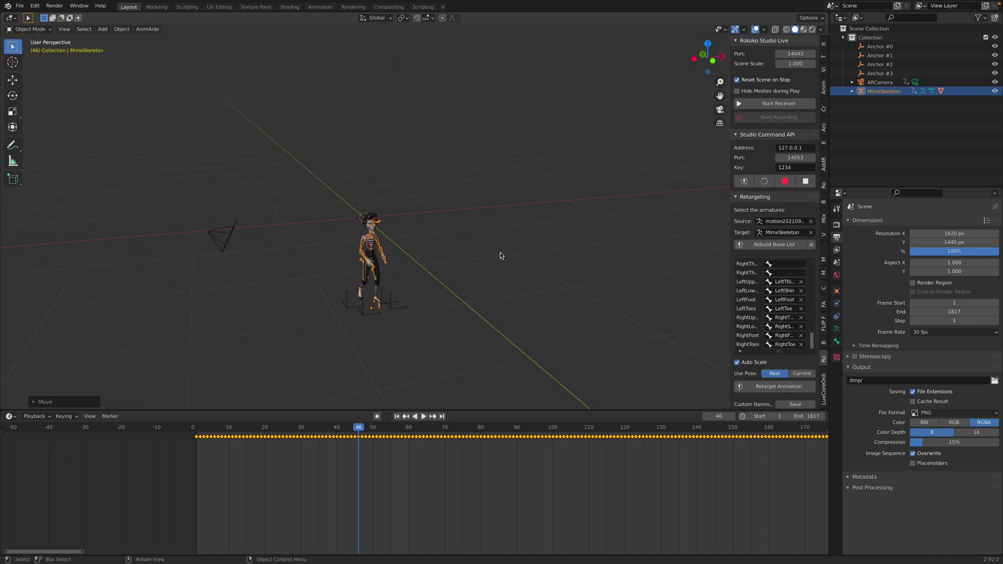
key("s")
left_click(472, 278)
middle_click_drag(394, 309, 452, 265)
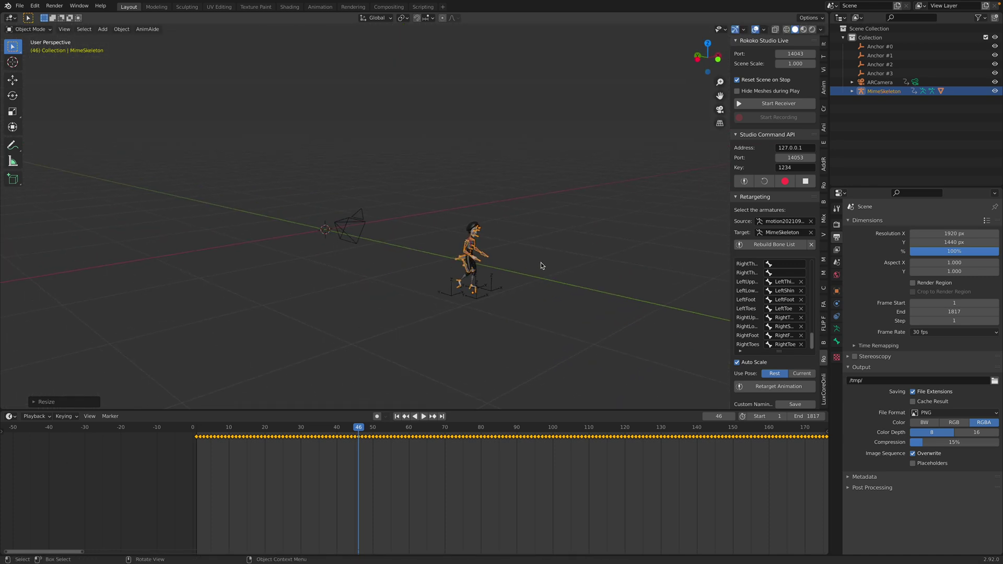
middle_click_drag(541, 263, 581, 285)
View the scene through the ARCamera and show its 26.86 mm lens settings.
key("space")
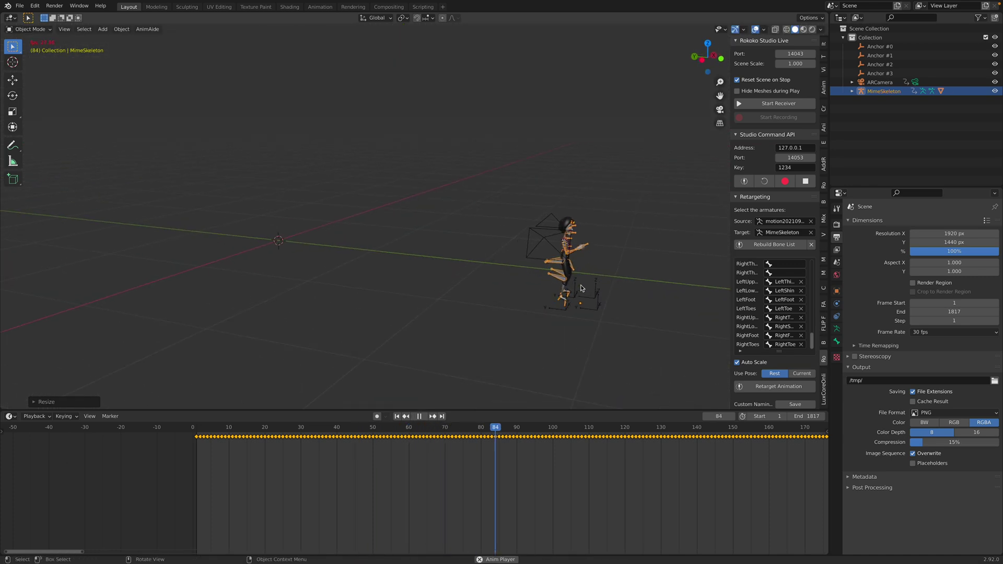
left_click(540, 241)
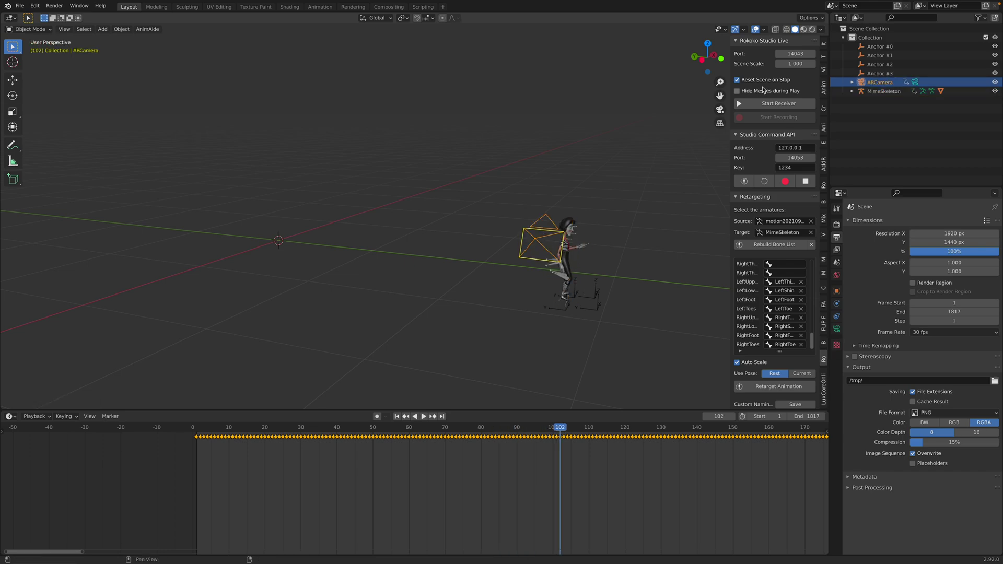
left_click(823, 71)
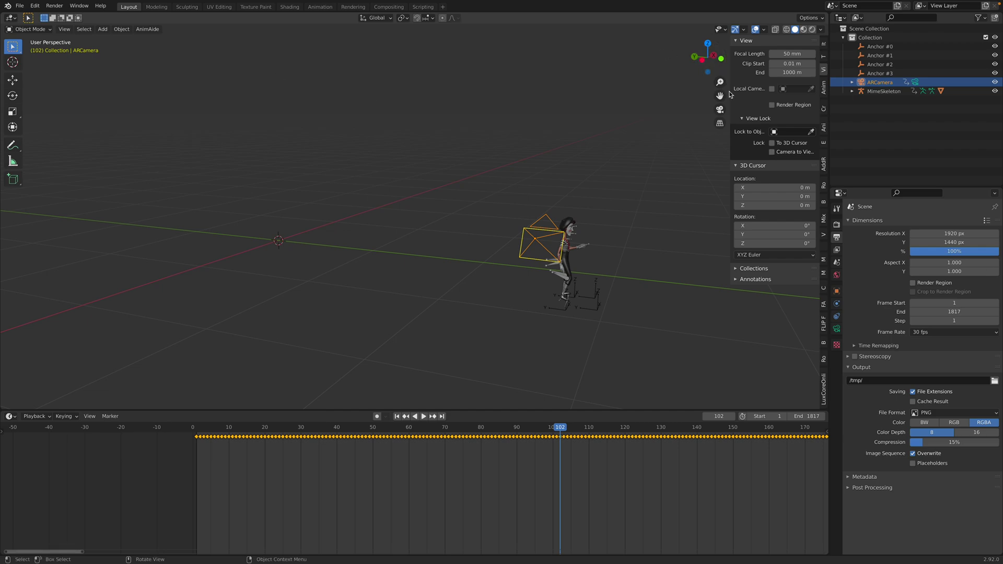
left_click(721, 111)
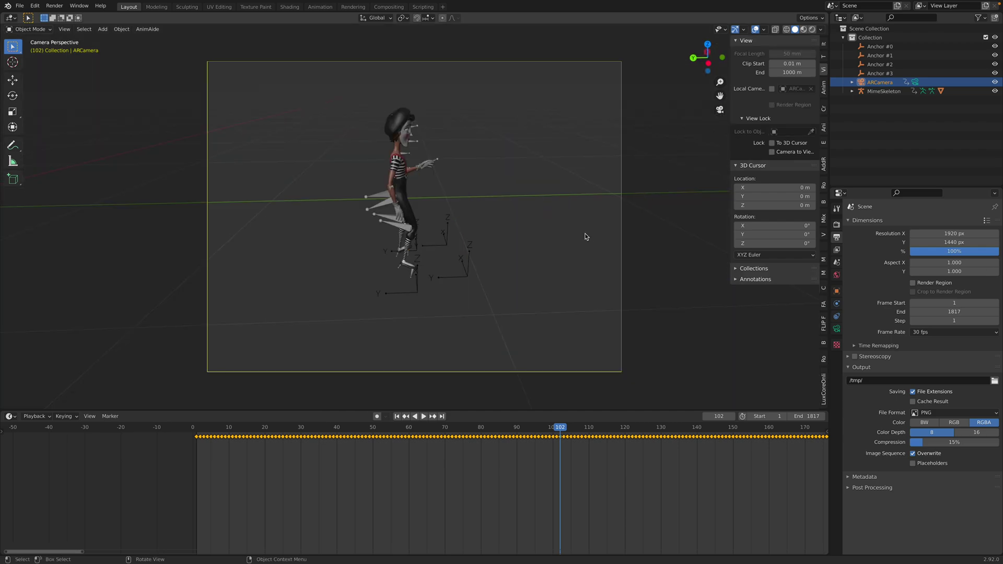
key("Home")
key("space")
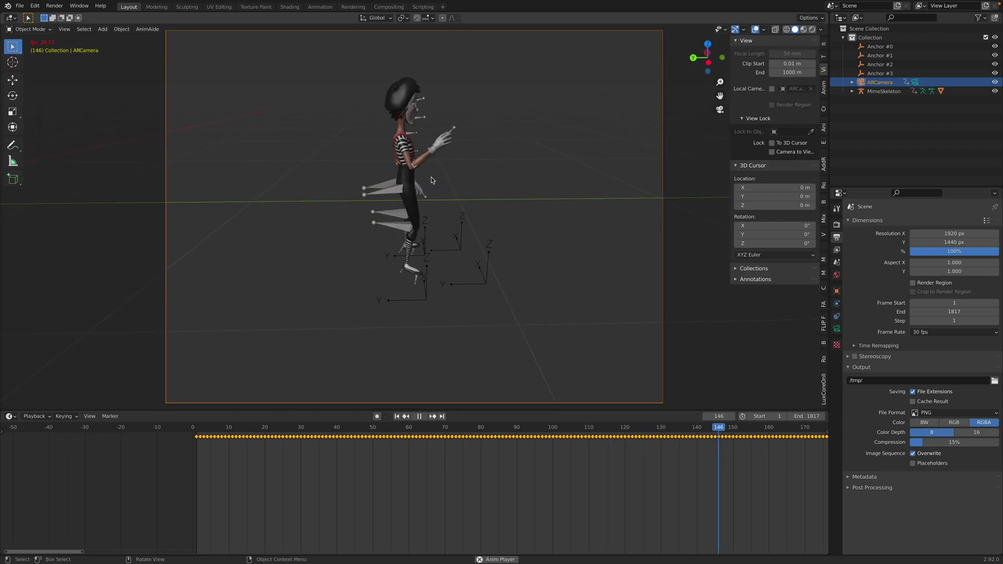
key("space")
left_click(836, 329)
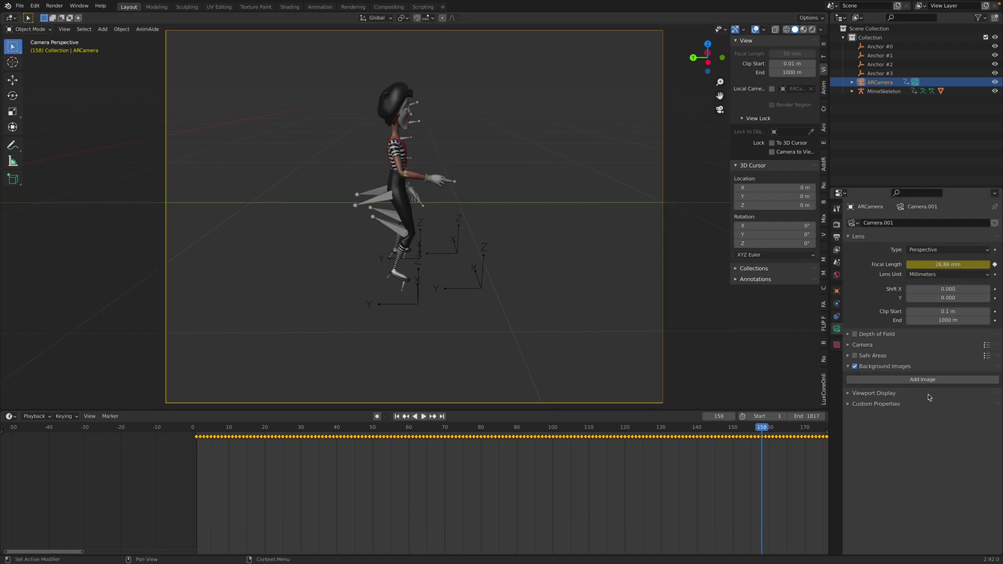
Load 2021_09_27_1050129150.mp4 from Downloads as the camera's background movie clip.
left_click(975, 405)
left_click(959, 429)
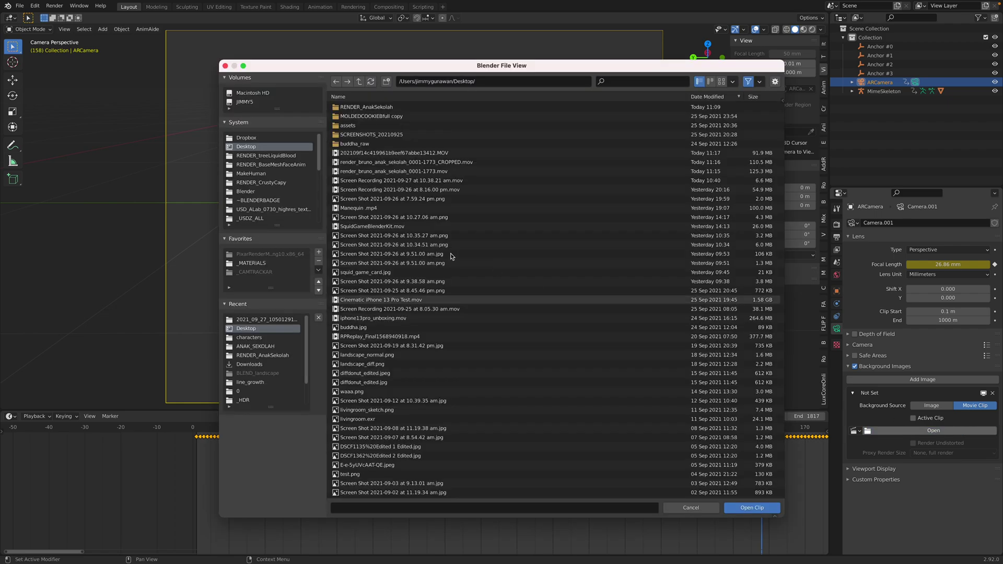
scroll(272, 205, "down", 2)
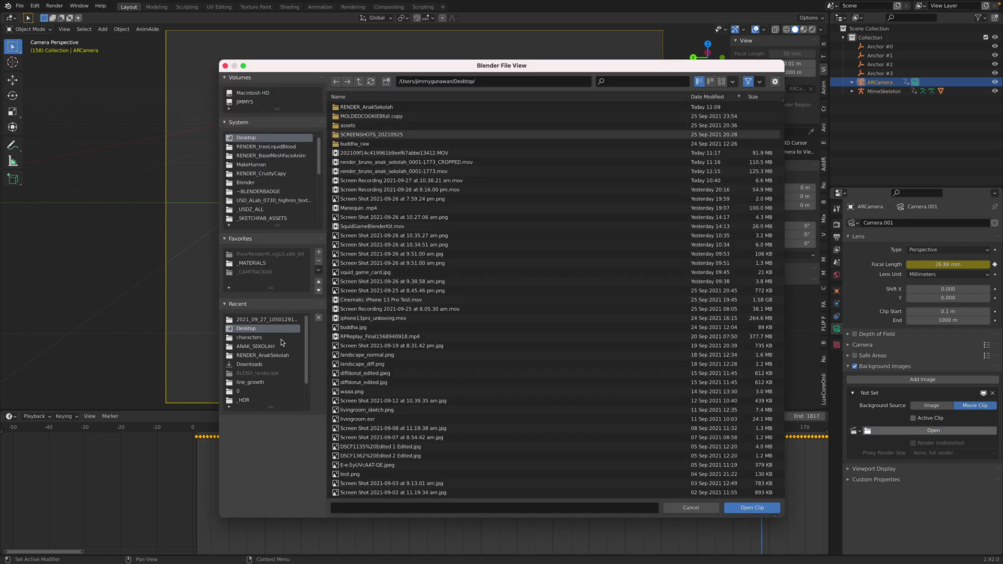
left_click(276, 364)
double_click(390, 116)
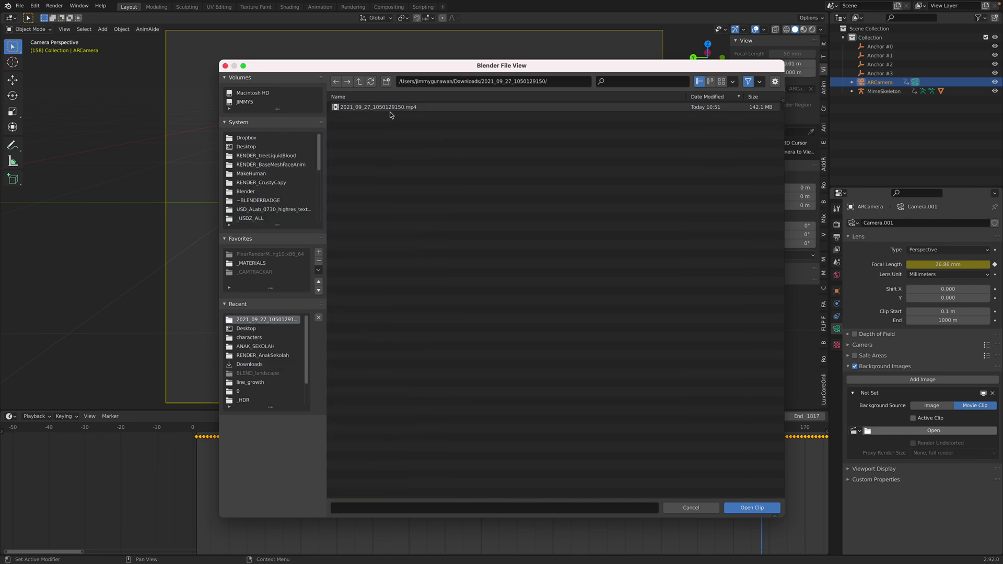
left_click(393, 108)
key("Return")
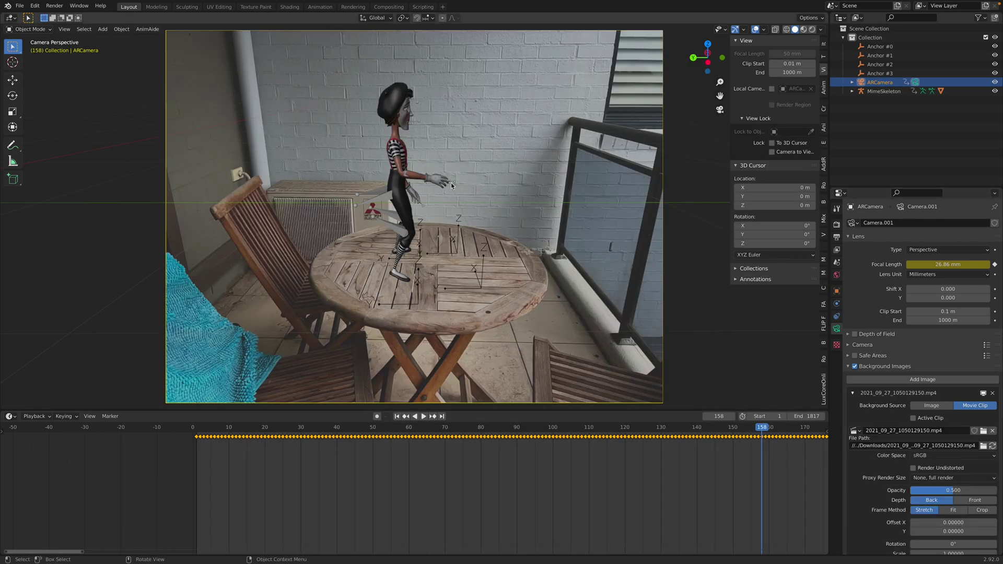
Set the background opacity to 1.0 and switch the viewport to Material Preview.
left_click_drag(453, 429, 639, 429)
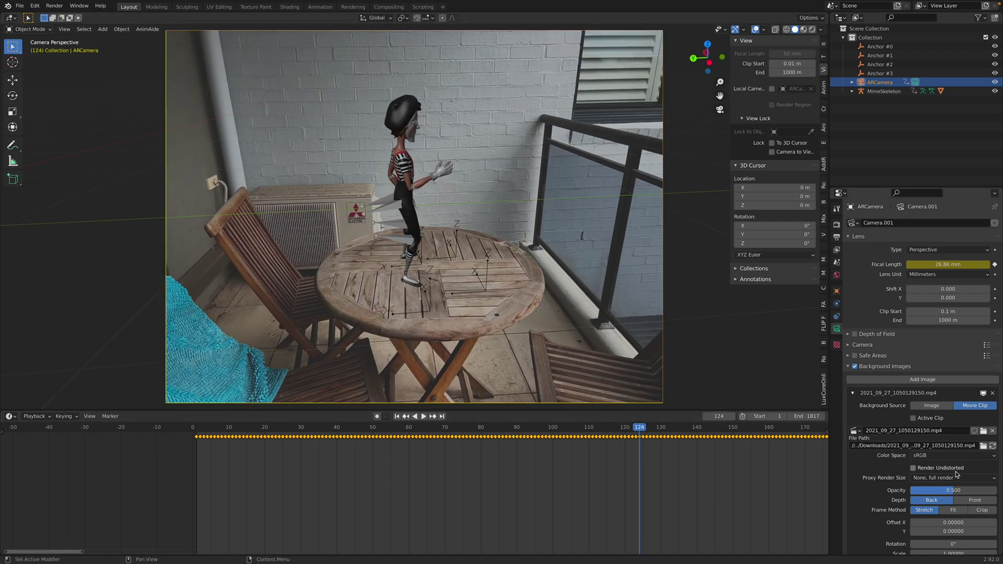
left_click_drag(953, 491, 996, 490)
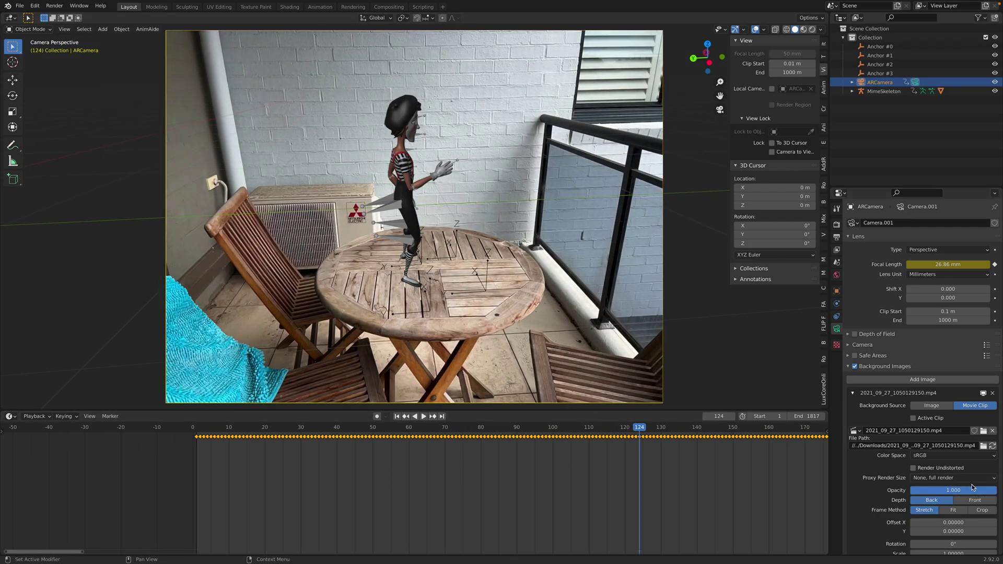
left_click_drag(747, 432, 603, 430)
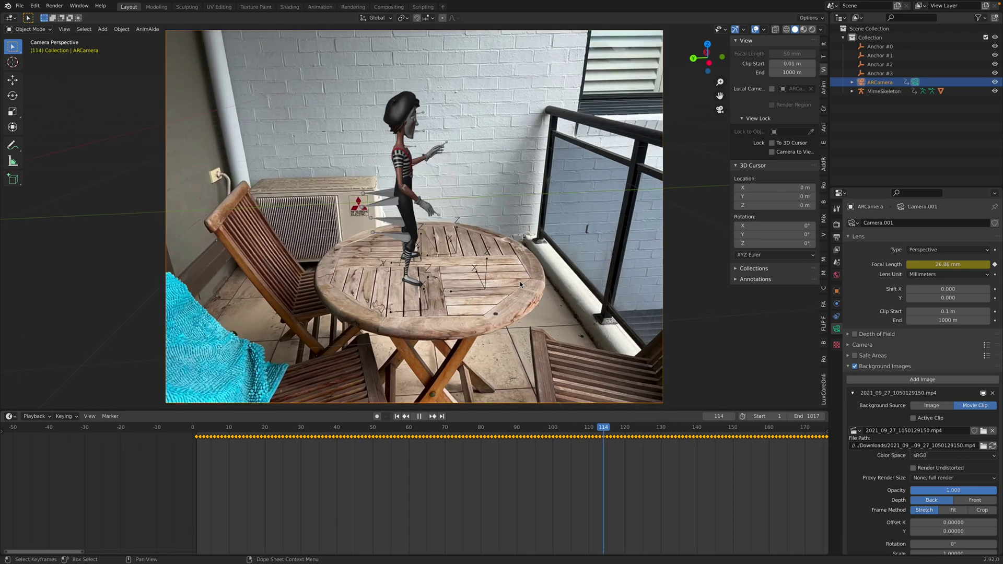
left_click(804, 29)
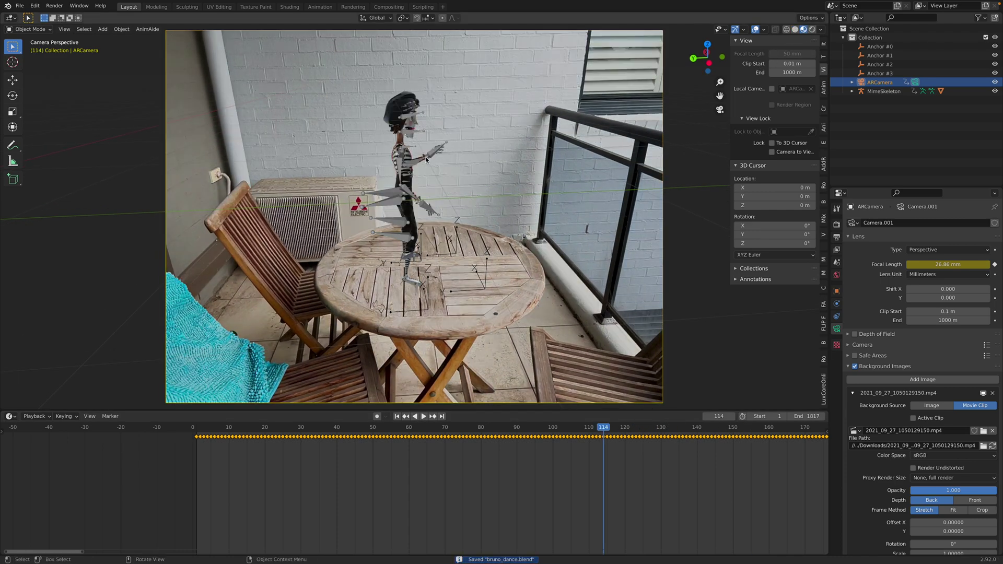
Uncheck Show Backface in the mime's Mime_M2 material settings and play the animation.
left_click(391, 108)
left_click(836, 367)
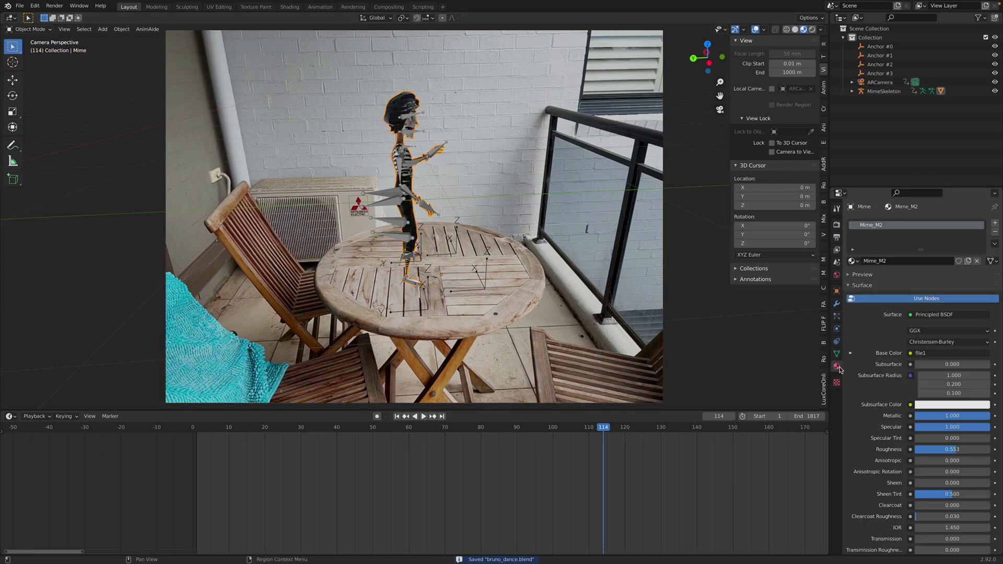
scroll(947, 418, "down", 3)
scroll(946, 418, "down", 10)
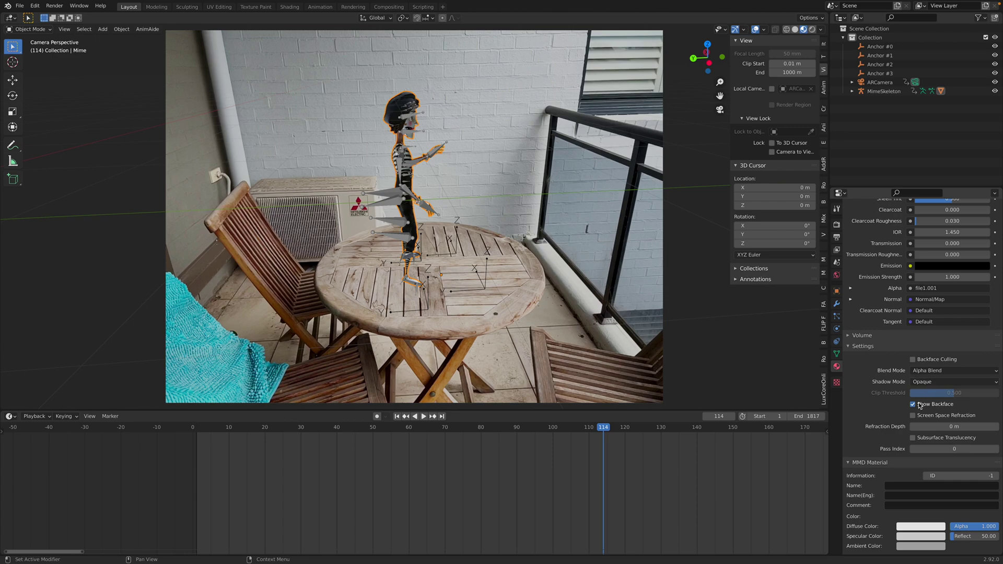
key("space")
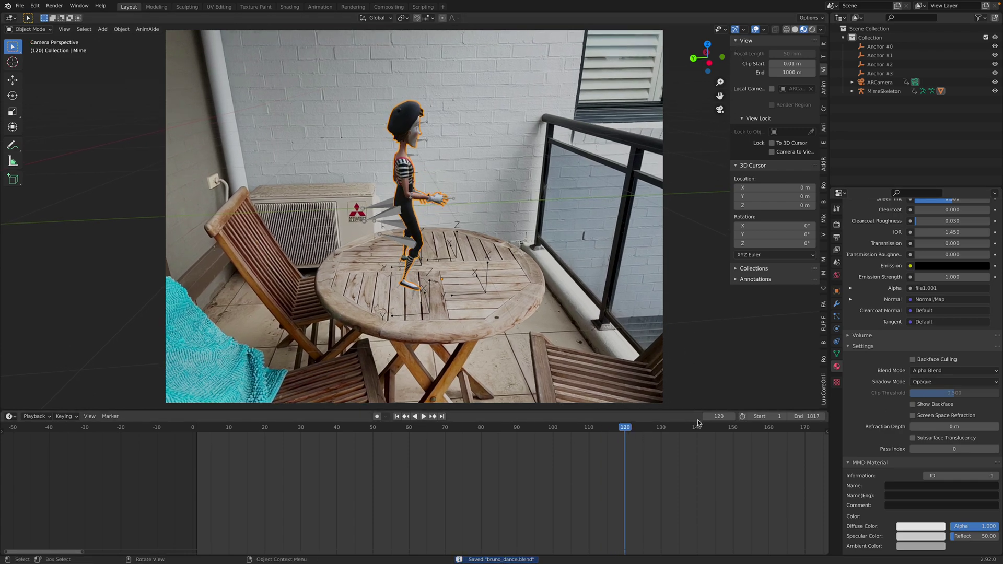
scroll(694, 442, "down", 8)
Rotate the MimeSkeleton -90° around Z so the mime faces the camera.
left_click_drag(487, 427, 609, 403)
left_click(360, 171)
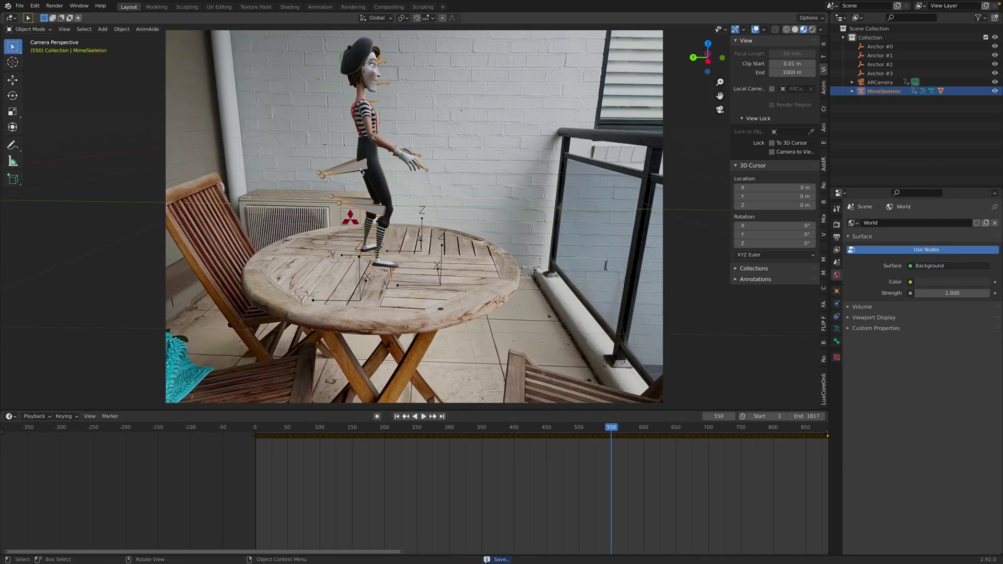
key("r")
key("z")
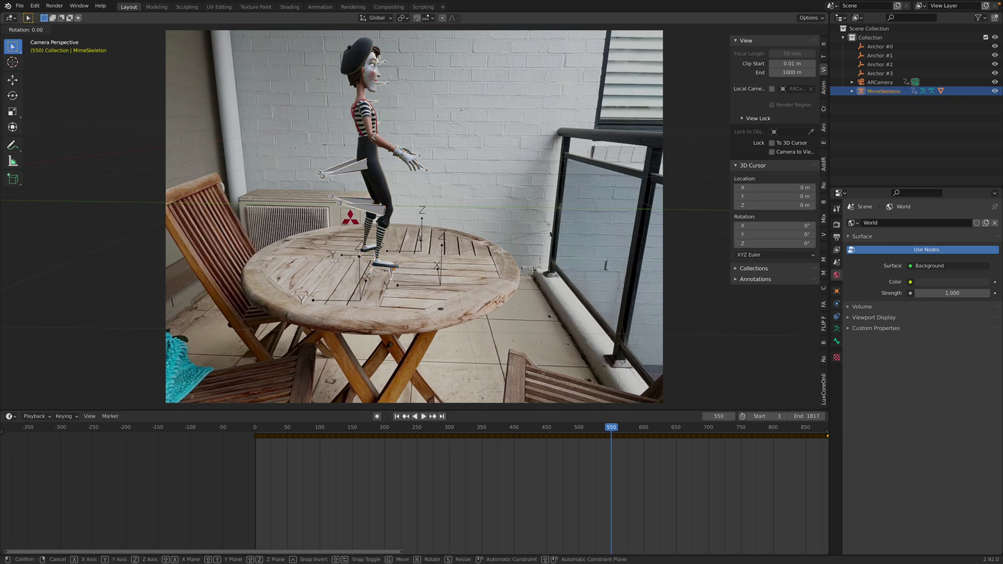
type("90")
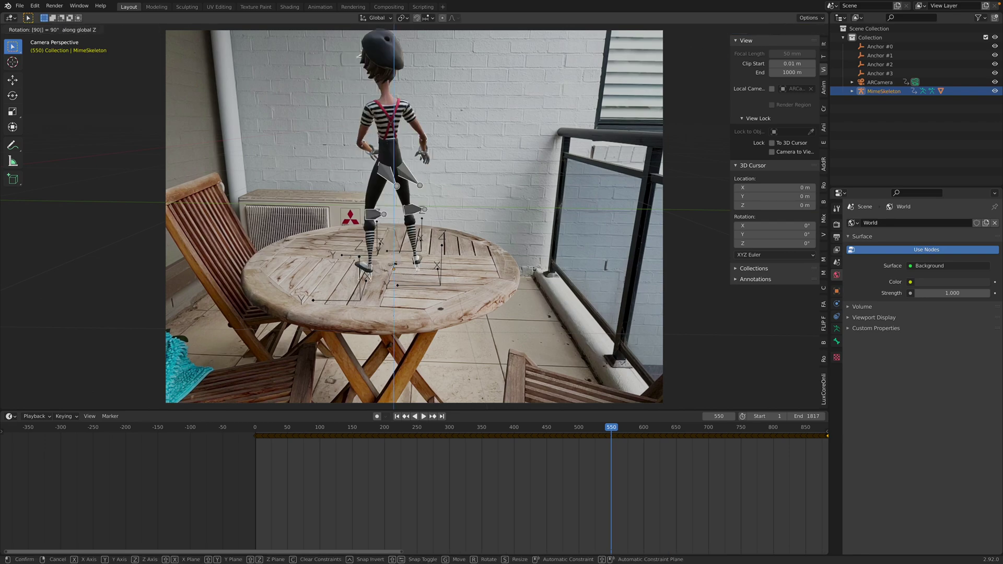
key("minus")
key("Return")
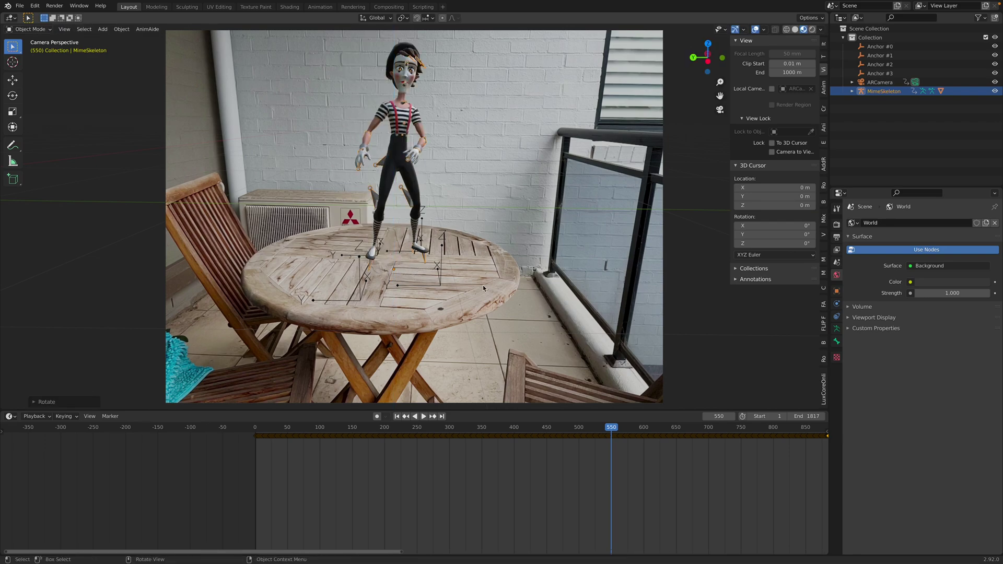
Play the rotated animation from about frame 1330, toggling viewport gizmos and overlays.
key("space")
key("space")
scroll(610, 477, "down", 4)
scroll(610, 479, "down", 3)
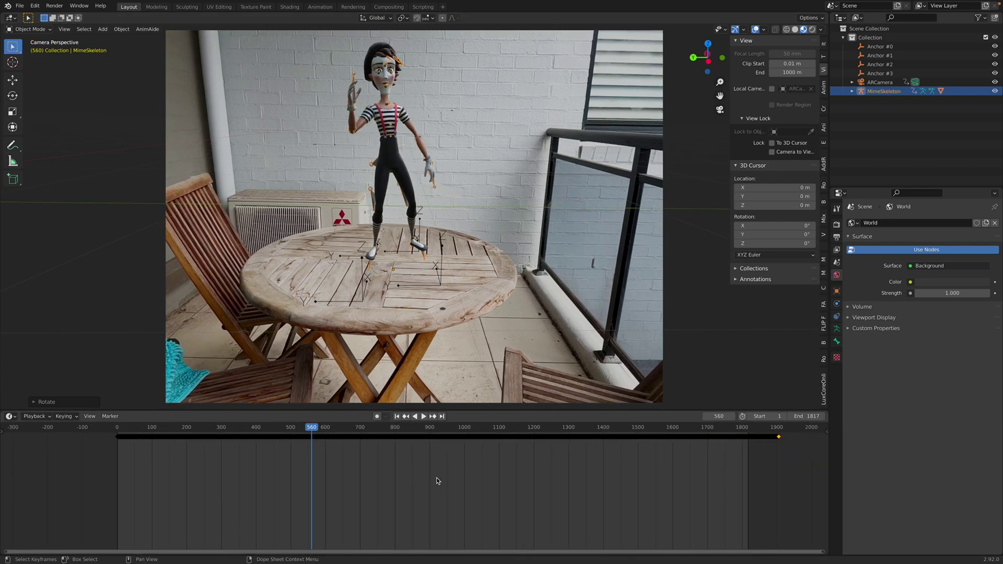
left_click(544, 426)
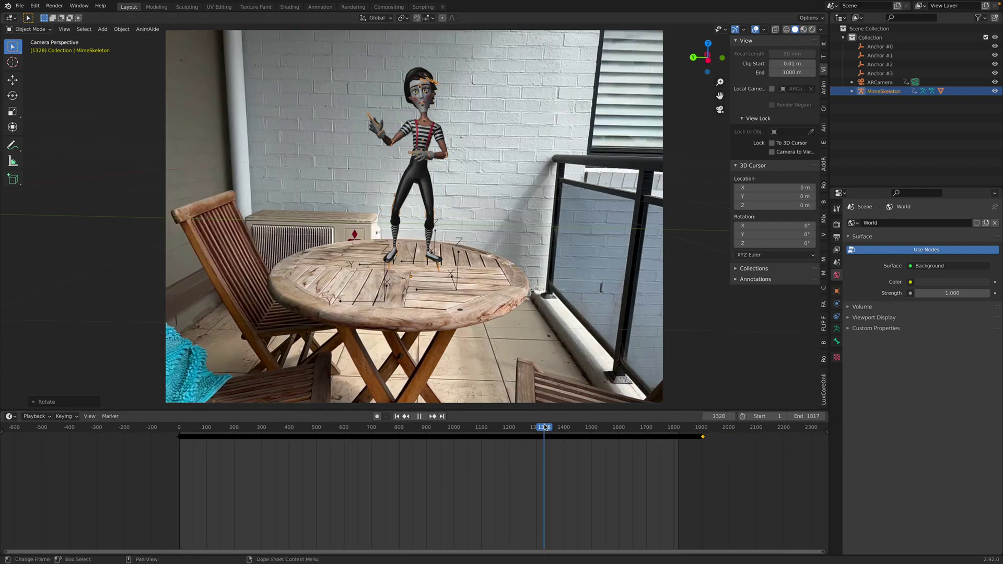
key("space")
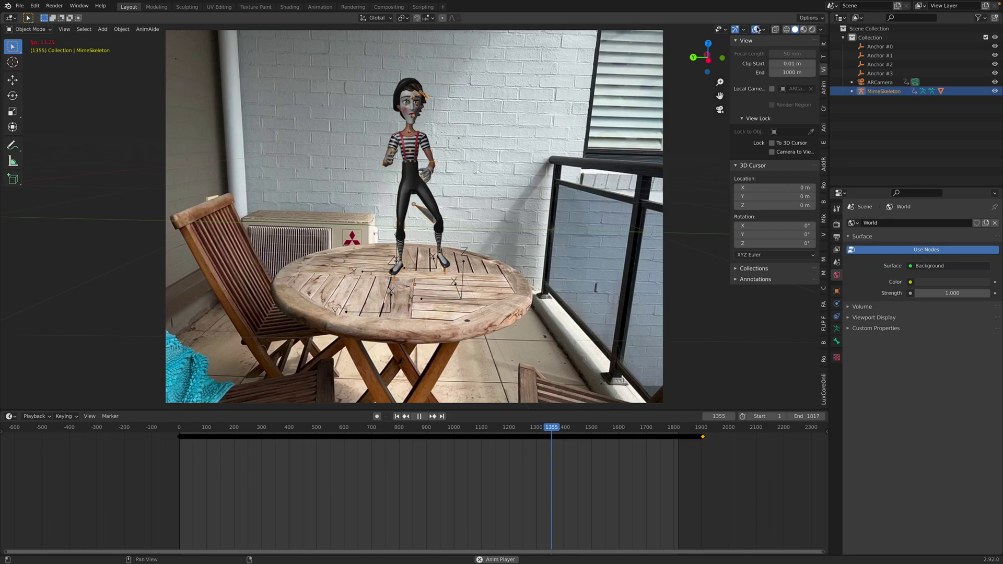
left_click(736, 30)
left_click(737, 30)
left_click(755, 29)
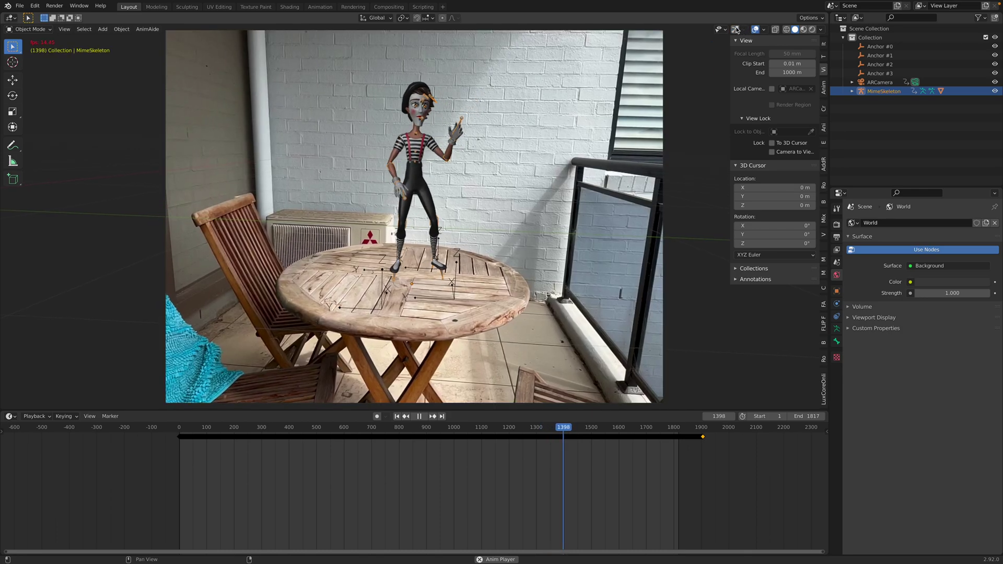
key("space")
Stop playback at frame 1670 and switch the viewport to Rendered shading.
left_click(765, 29)
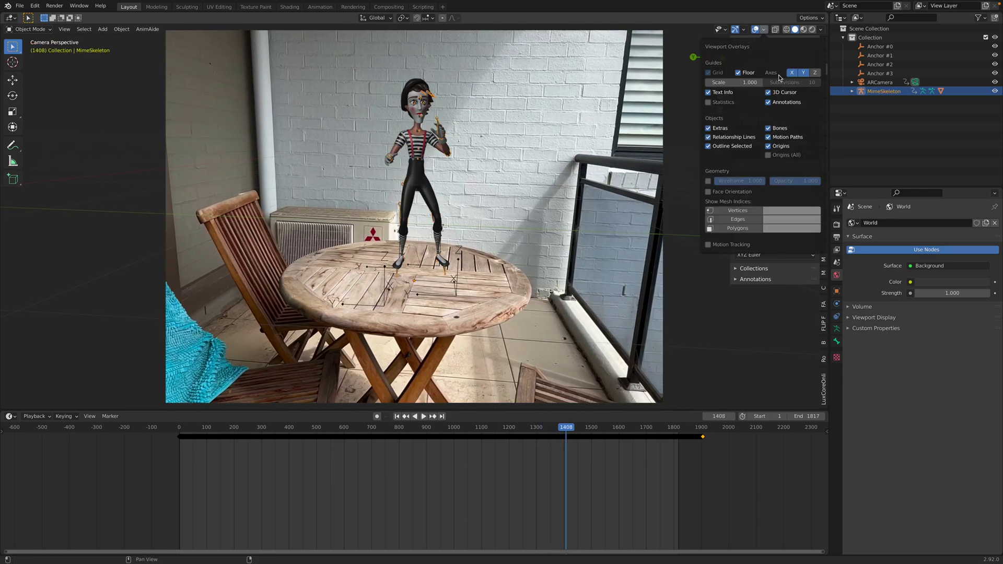
left_click(527, 128)
key("space")
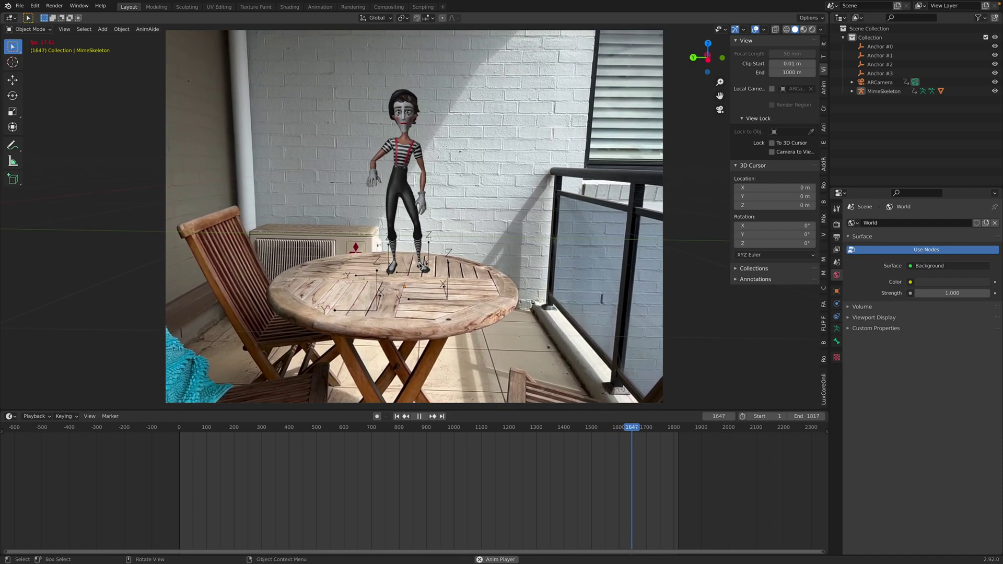
key("space")
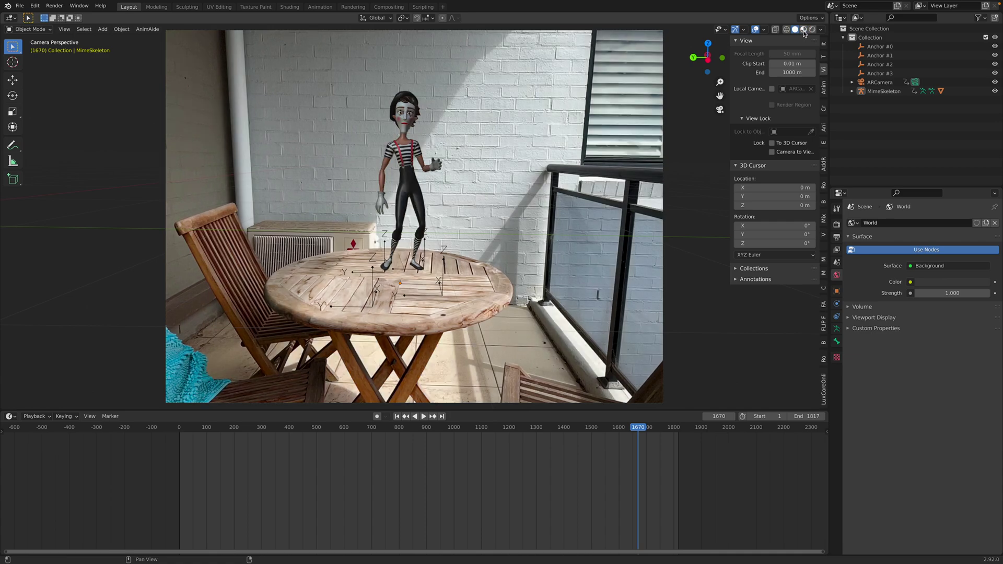
left_click(804, 30)
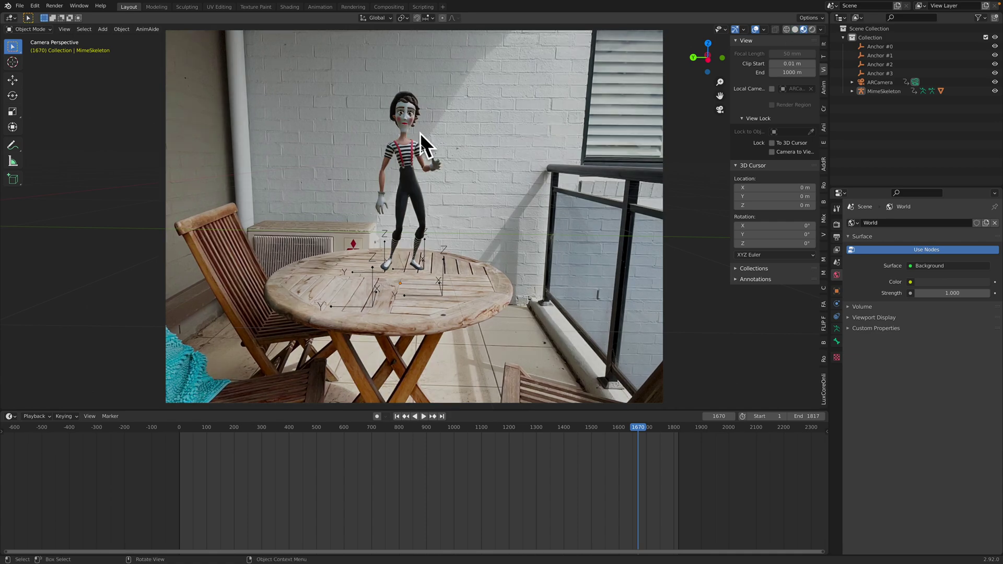
left_click(812, 29)
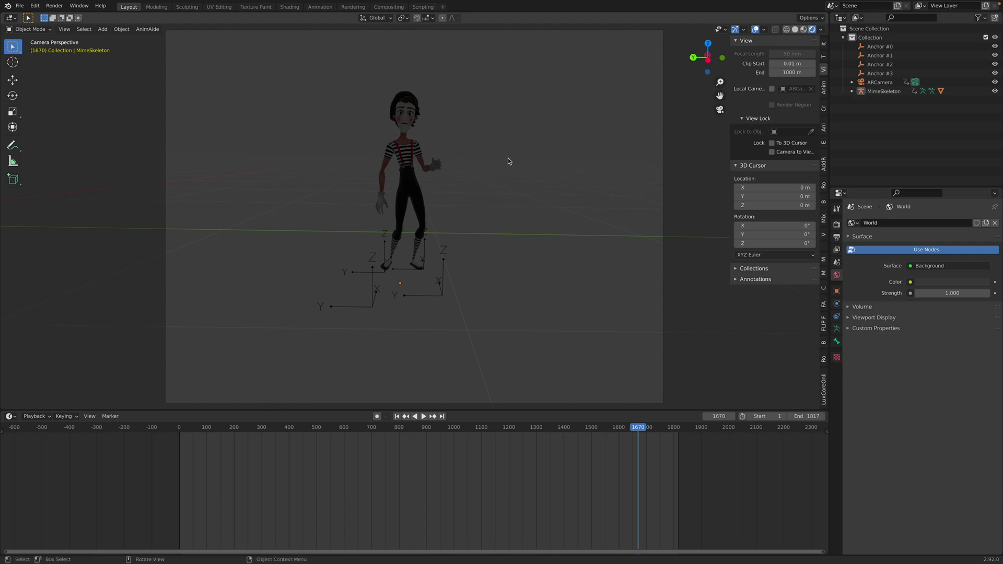
Add a Sun light, aim it, and place it toward the upper right.
key("shift+a")
mouse_move(532, 262)
left_click(591, 268)
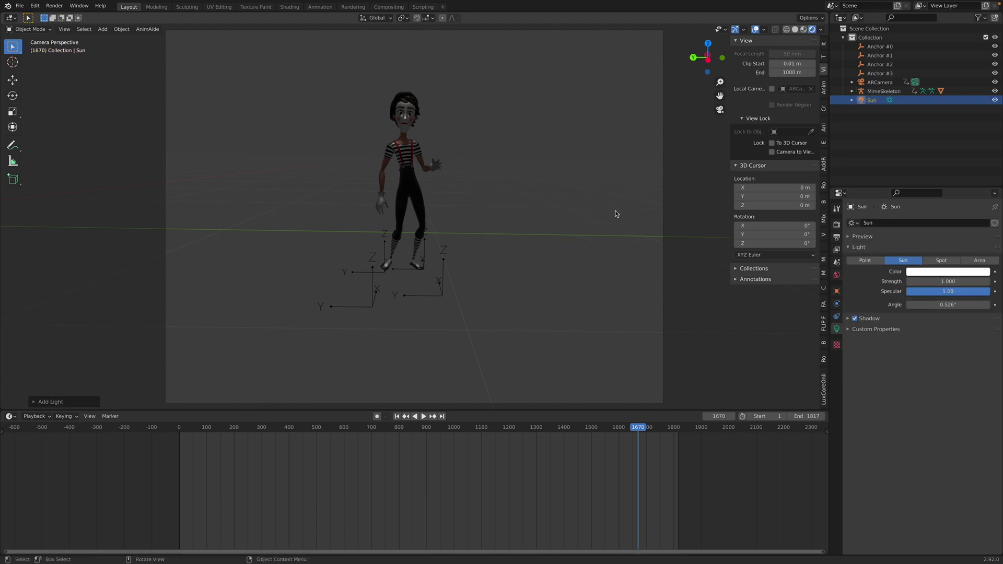
left_click(568, 234)
key("g")
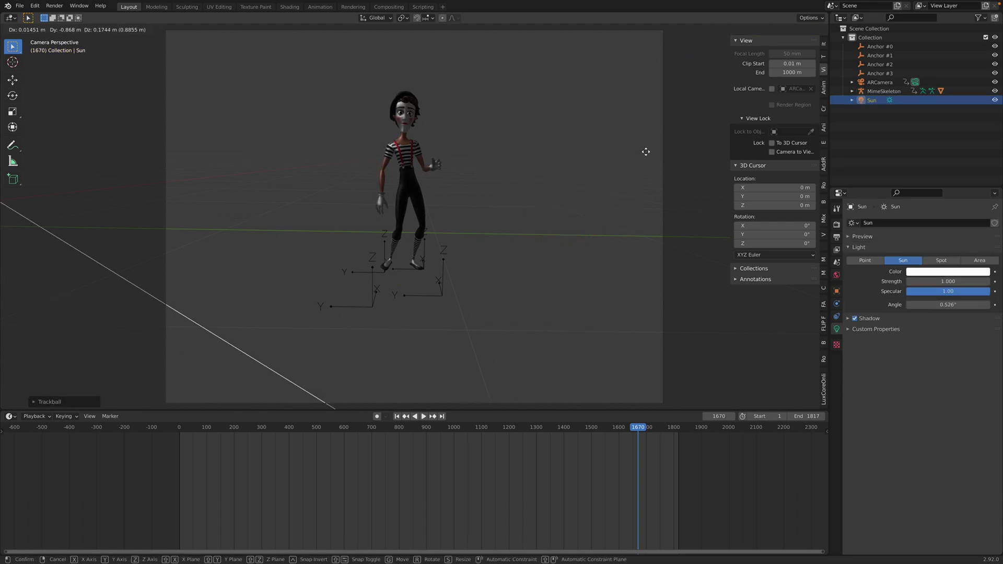
left_click(709, 150)
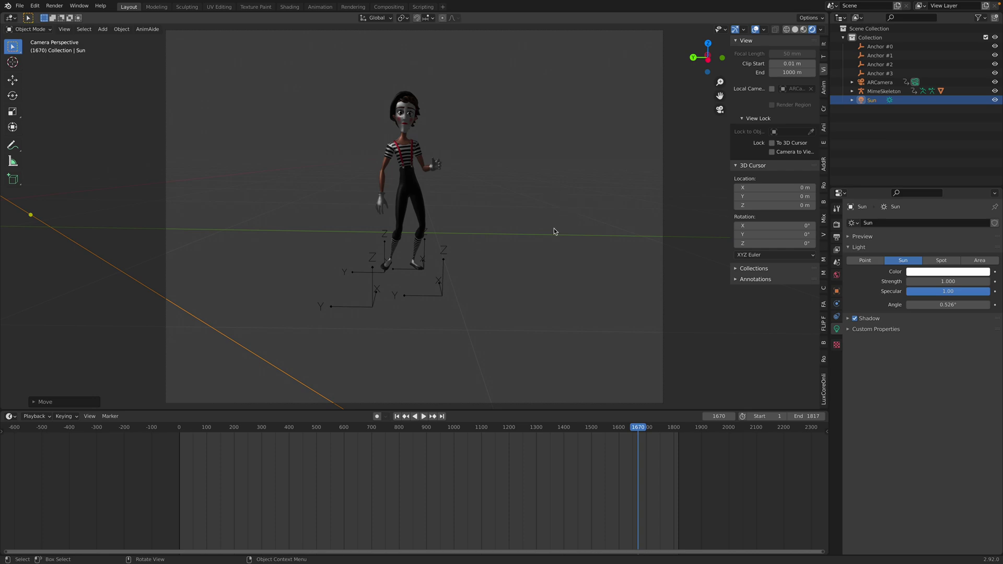
key("r")
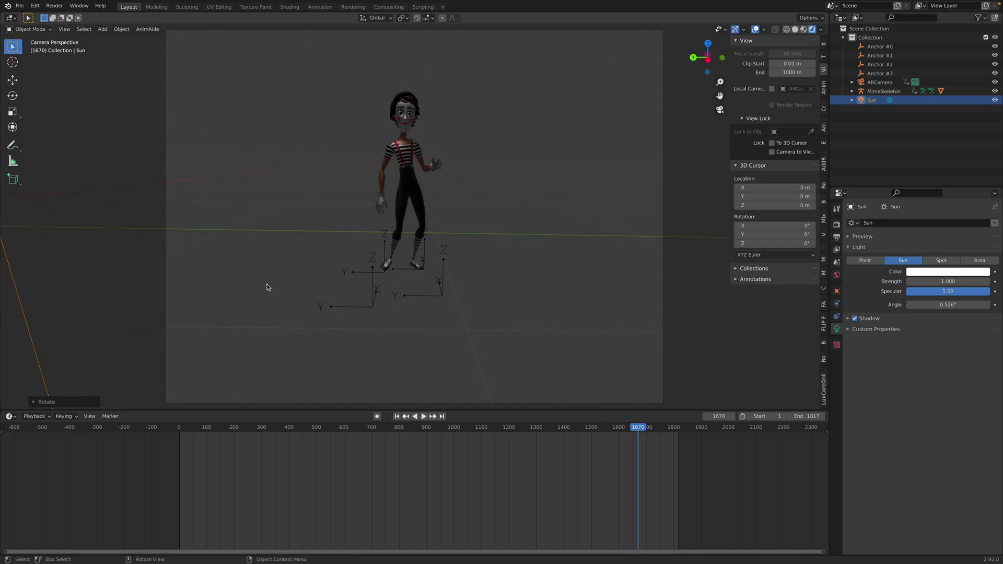
left_click(519, 267)
key("g")
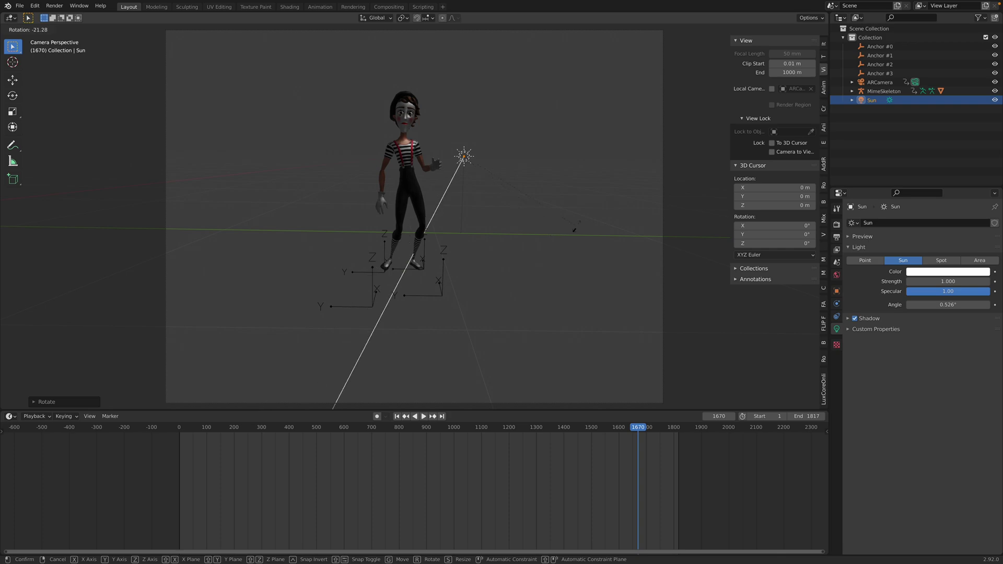
left_click(632, 154)
Save bruno_dance.blend and preview the rendered mime over the camera footage.
key("ctrl+s")
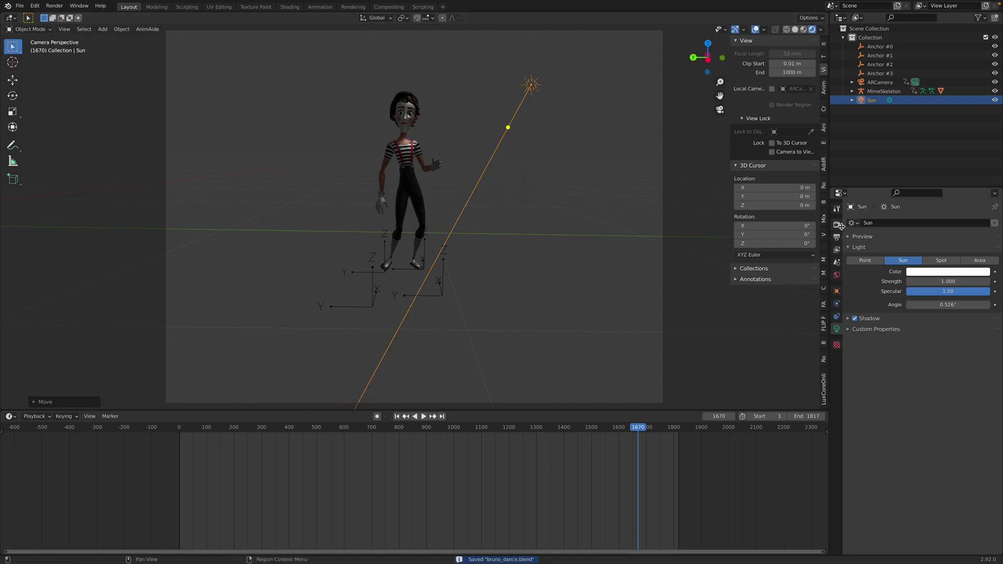
left_click(836, 224)
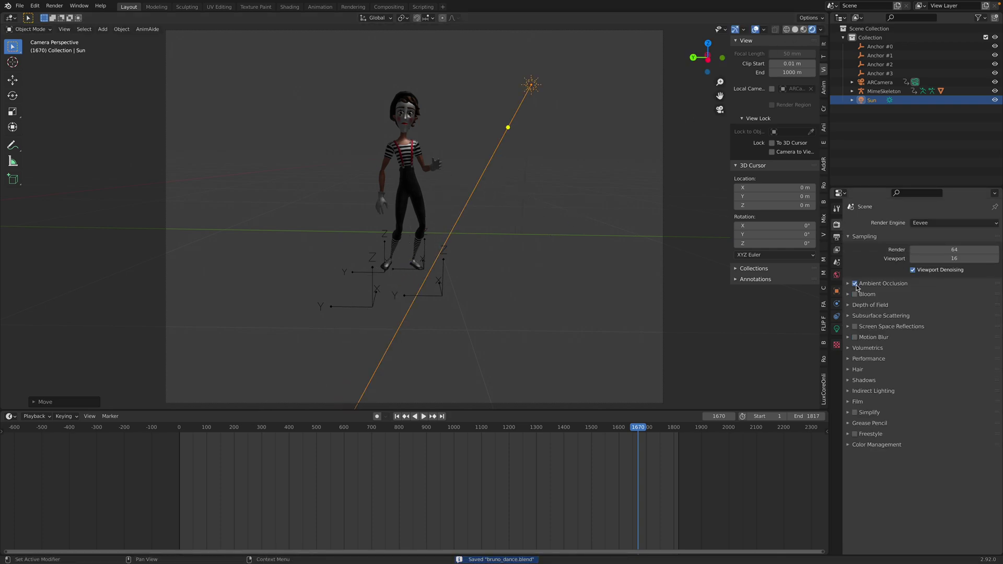
left_click(803, 30)
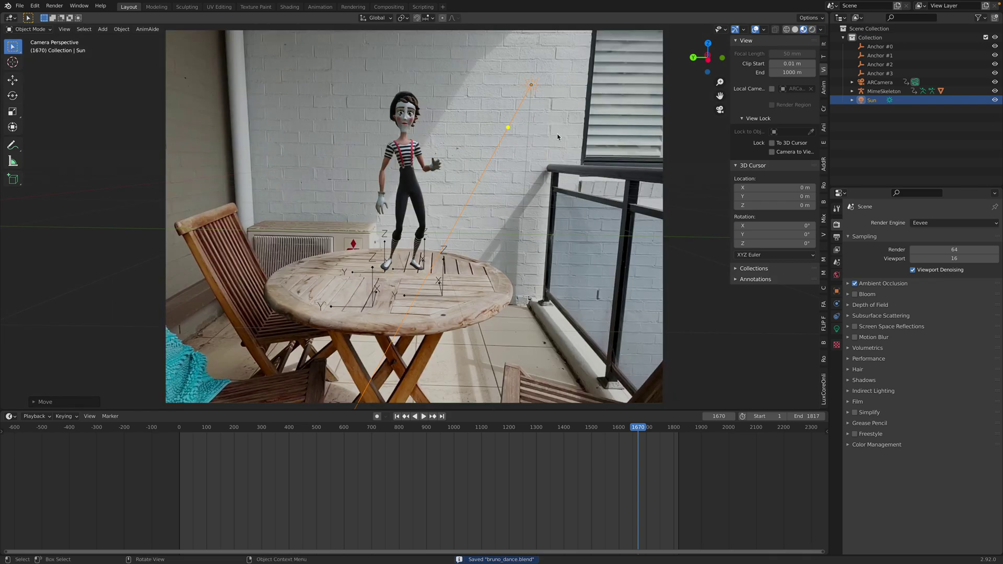
Deselect all, then rotate the Sun twice with R R trackball to aim its light steeper.
key("alt+a")
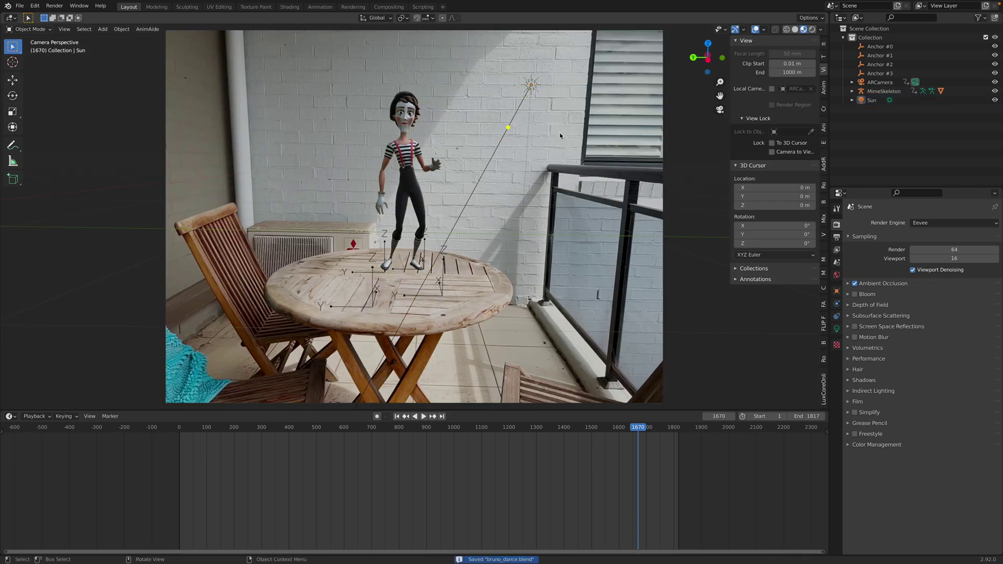
left_click(819, 30)
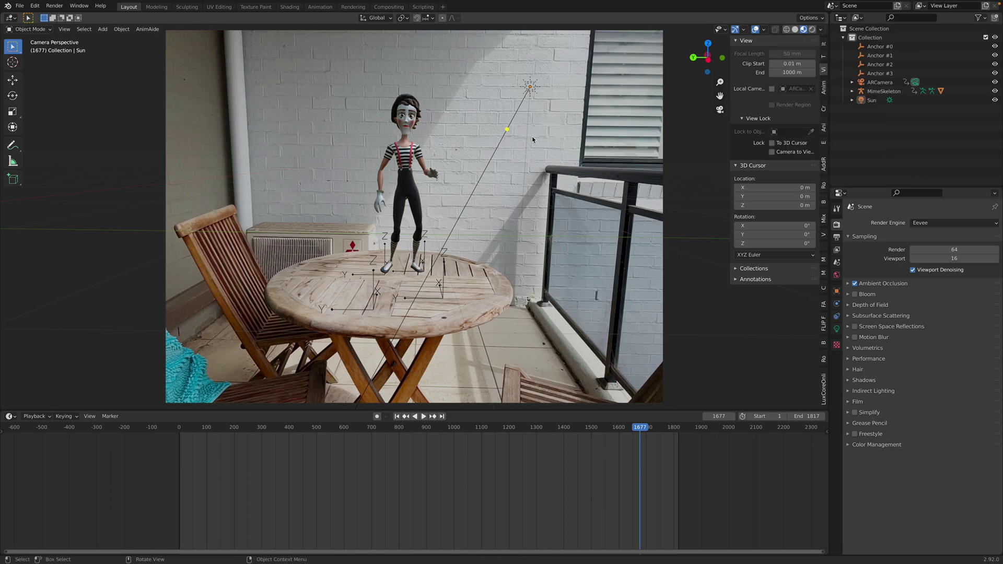
key("r")
key("r")
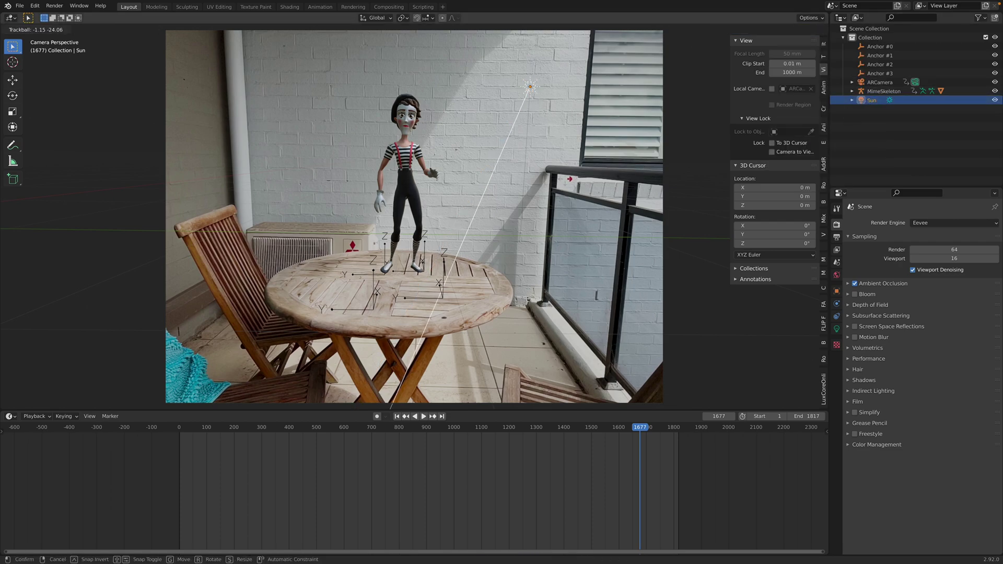
left_click(578, 210)
key("r")
key("r")
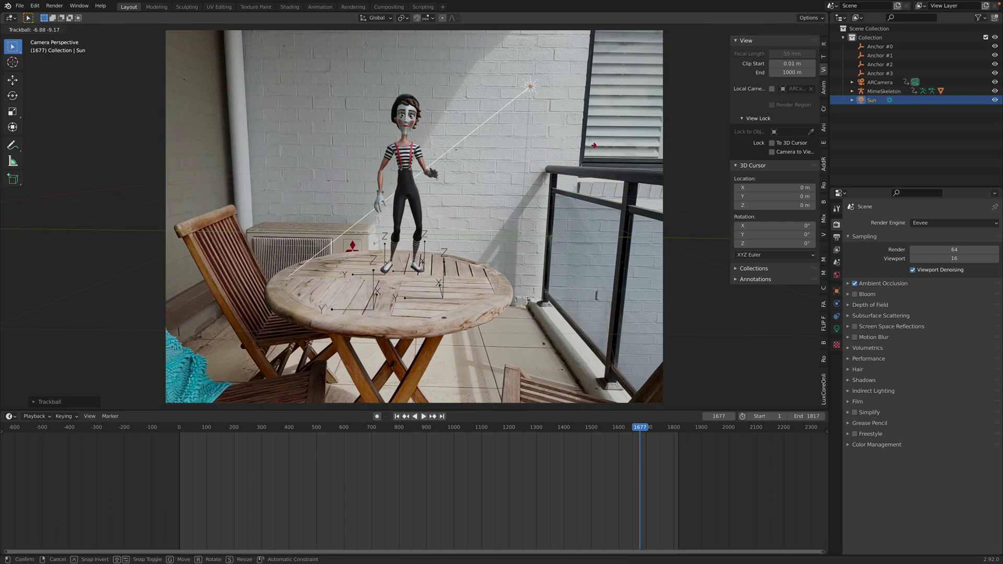
left_click(586, 146)
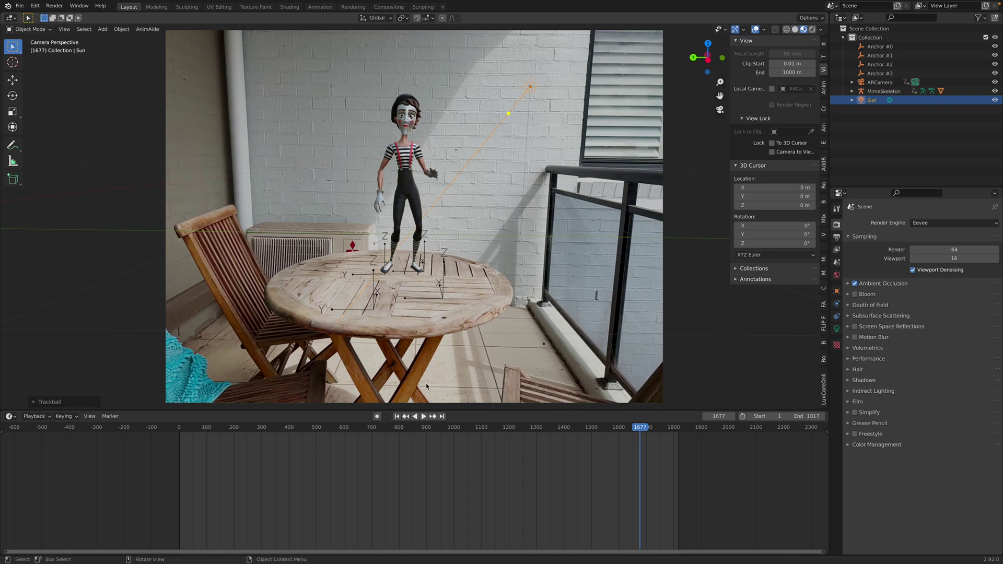
Play the dance over the footage, then rotate the Sun's direction once more.
key("space")
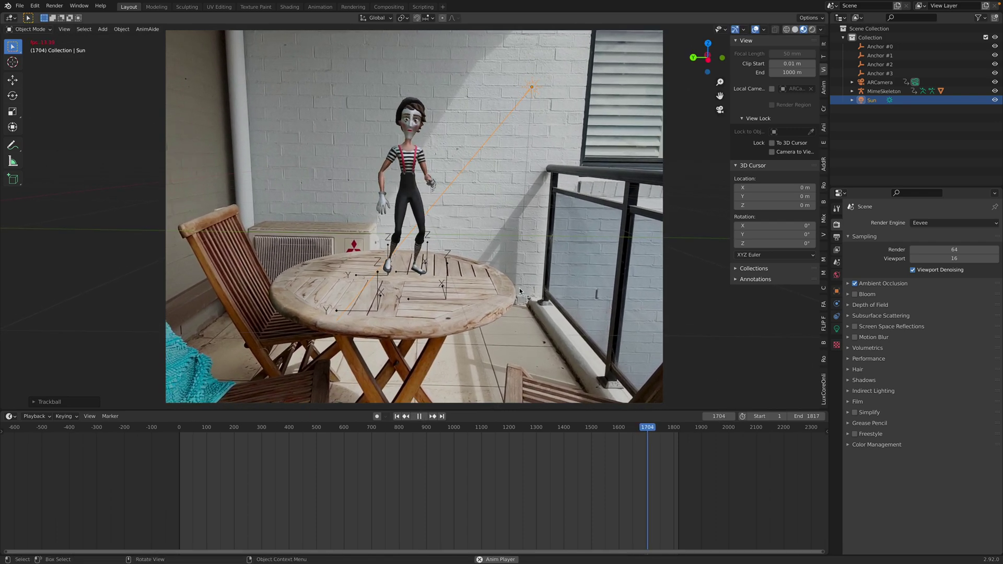
key("space")
key("r")
key("r")
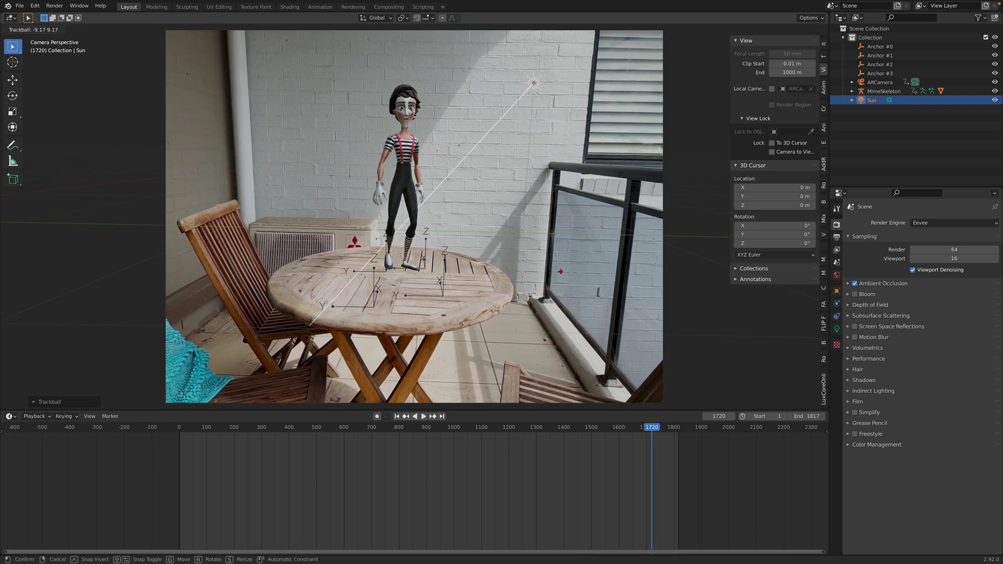
left_click(555, 273)
Play and scrub the dance, stop at frame 1132, then swipe to the macOS desktop.
key("space")
left_click_drag(605, 427, 484, 218)
key("space")
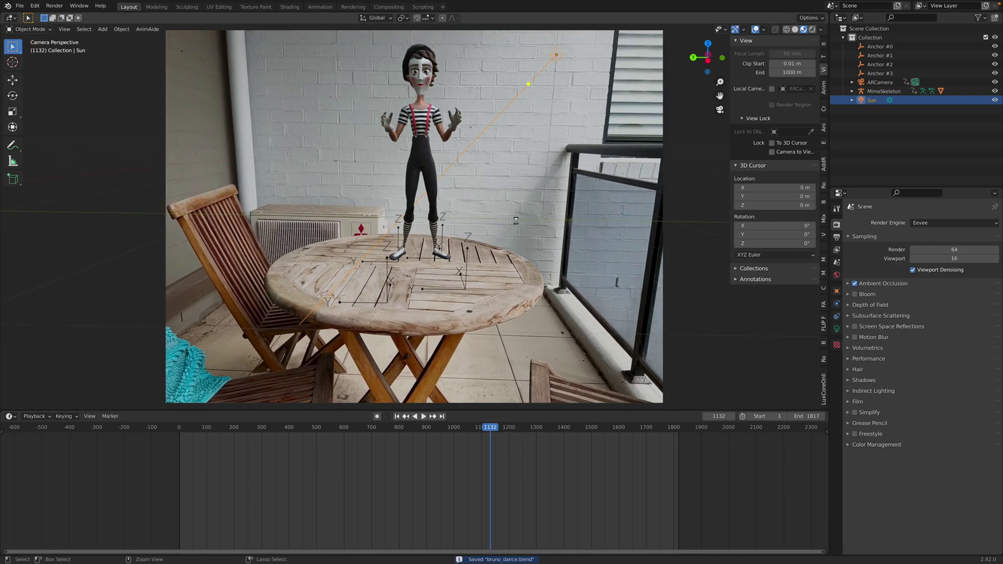
key("ctrl+Left")
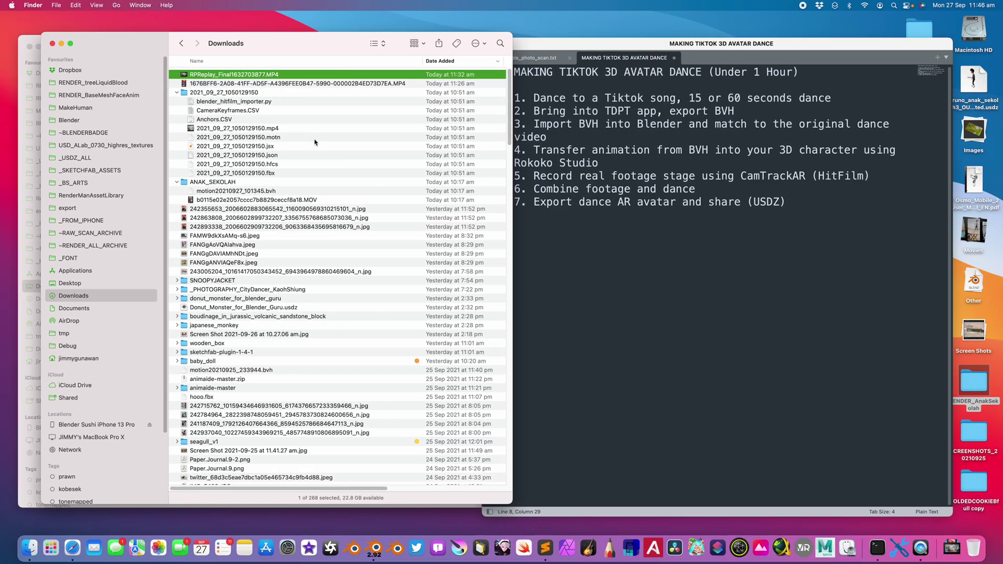
Quick Look render_bruno_anak_sekolah_0001-1773.mov from the Desktop folder and adjust the volume.
left_click(90, 283)
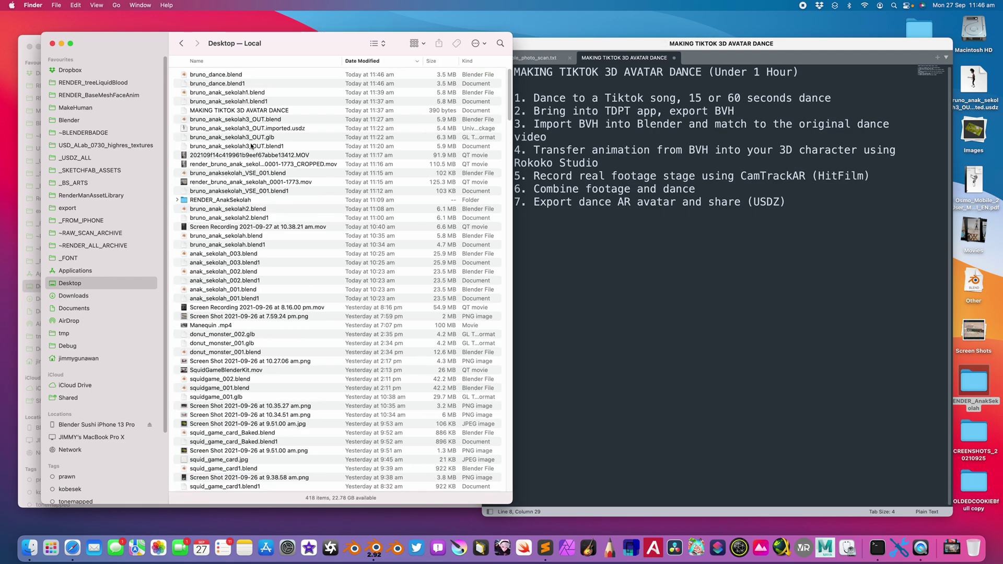
left_click(263, 182)
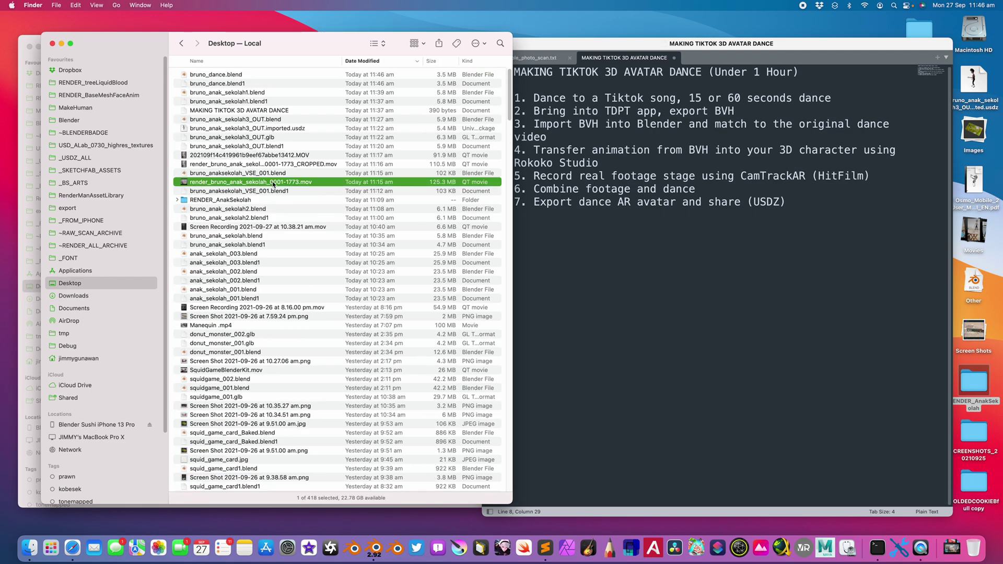
key("space")
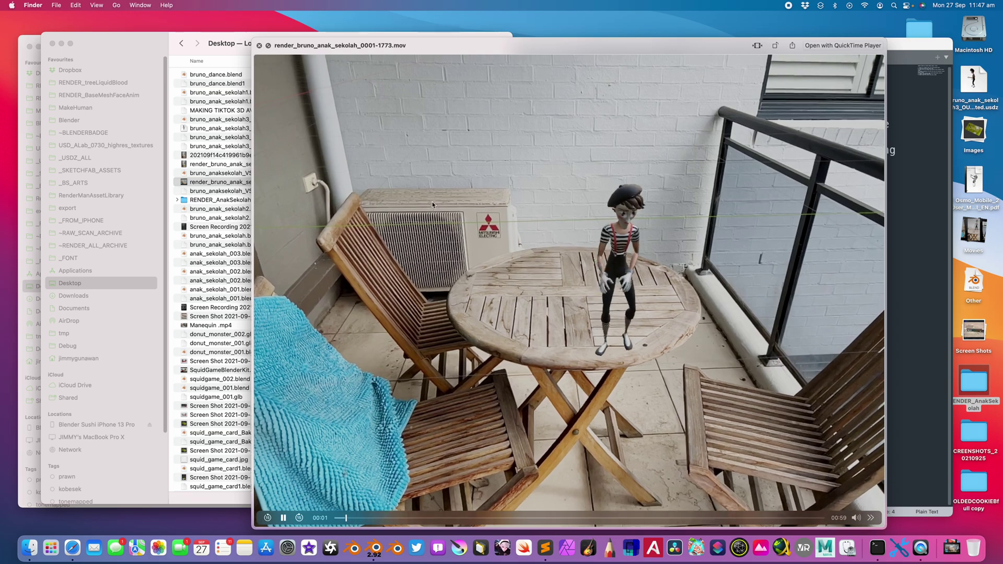
key("XF86AudioRaiseVolume")
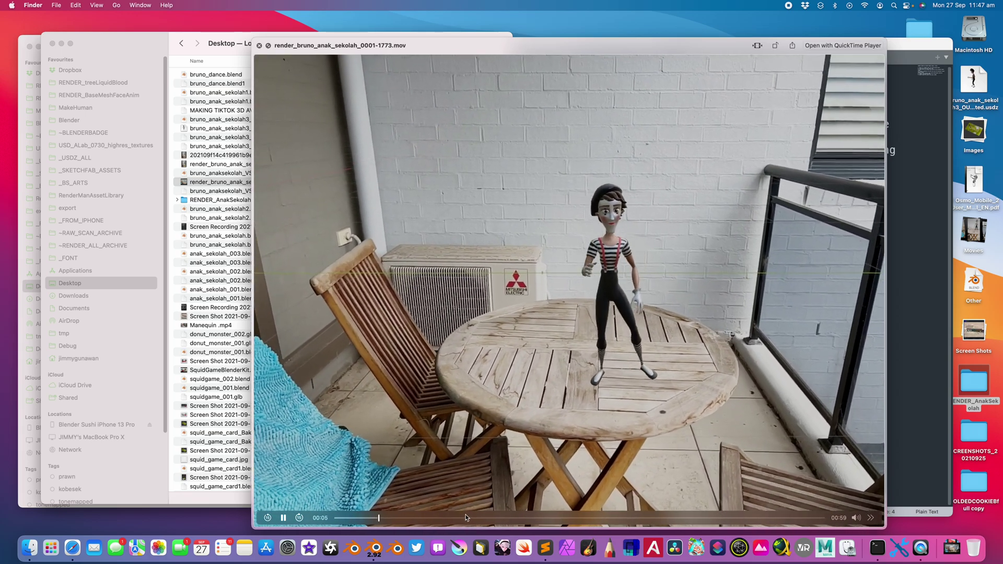
Scrub the movie preview to about 00:22, 00:39 and 00:54, then close it.
left_click_drag(475, 517, 521, 518)
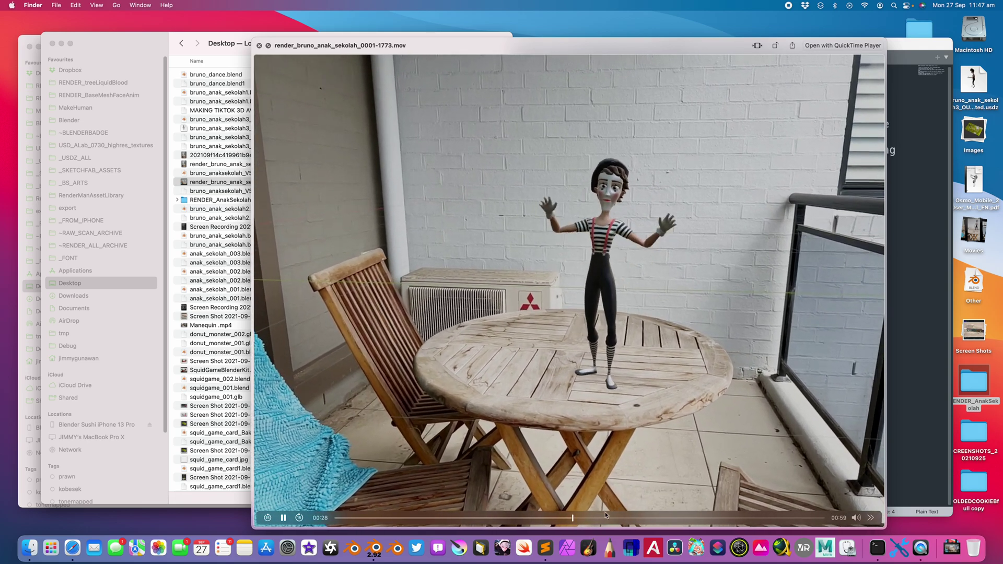
key("space")
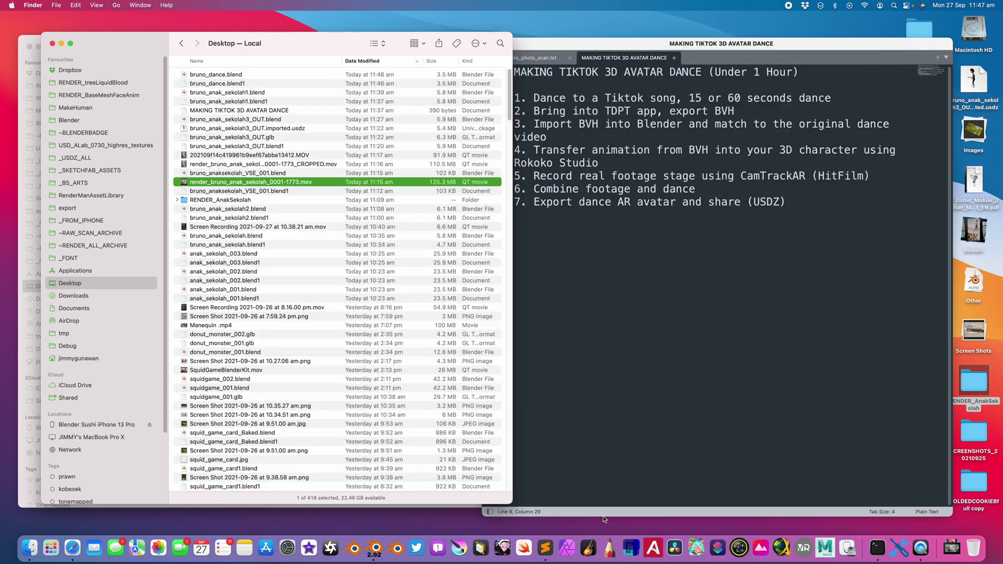
key("space")
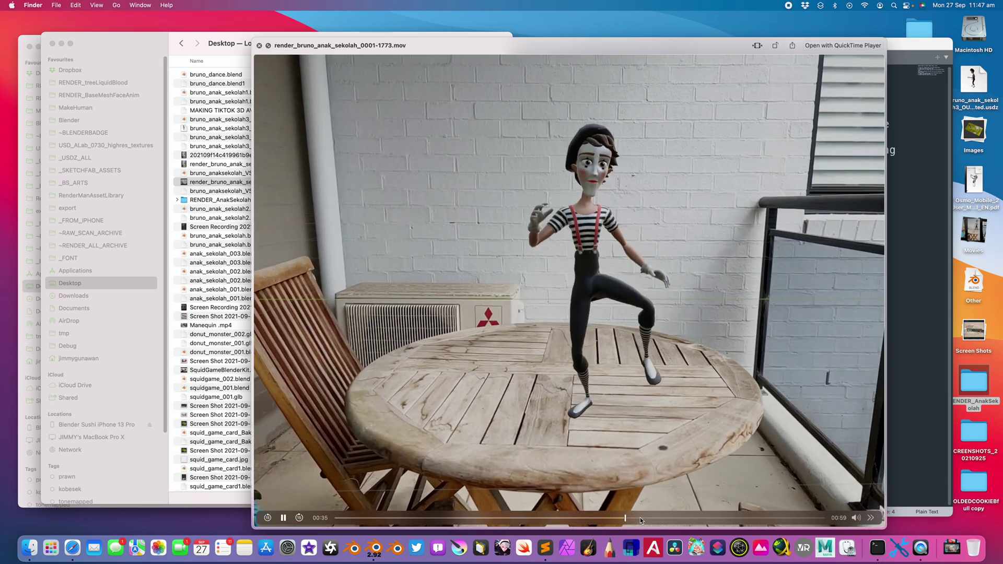
left_click(641, 516)
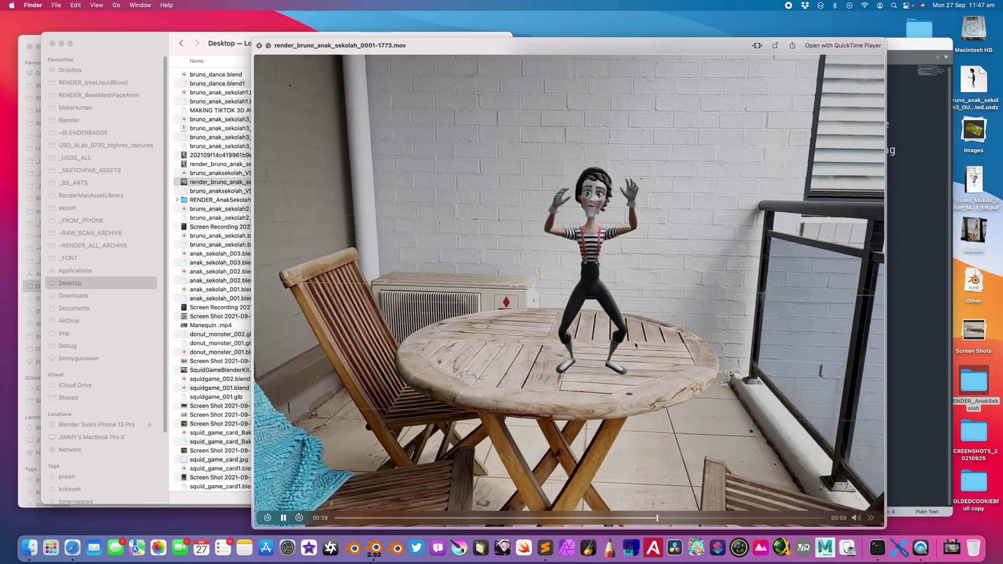
left_click_drag(664, 516, 656, 516)
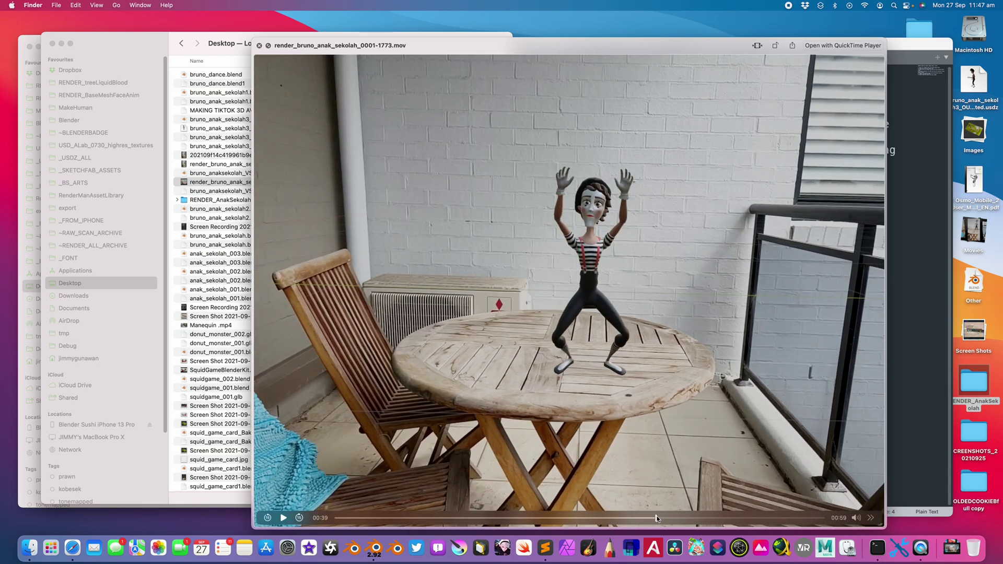
key("space")
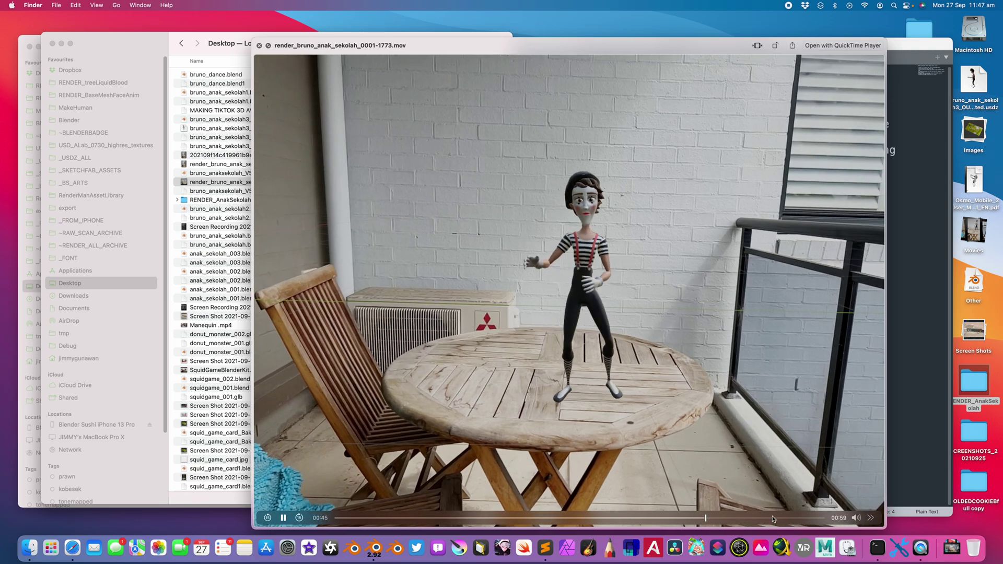
left_click(772, 518)
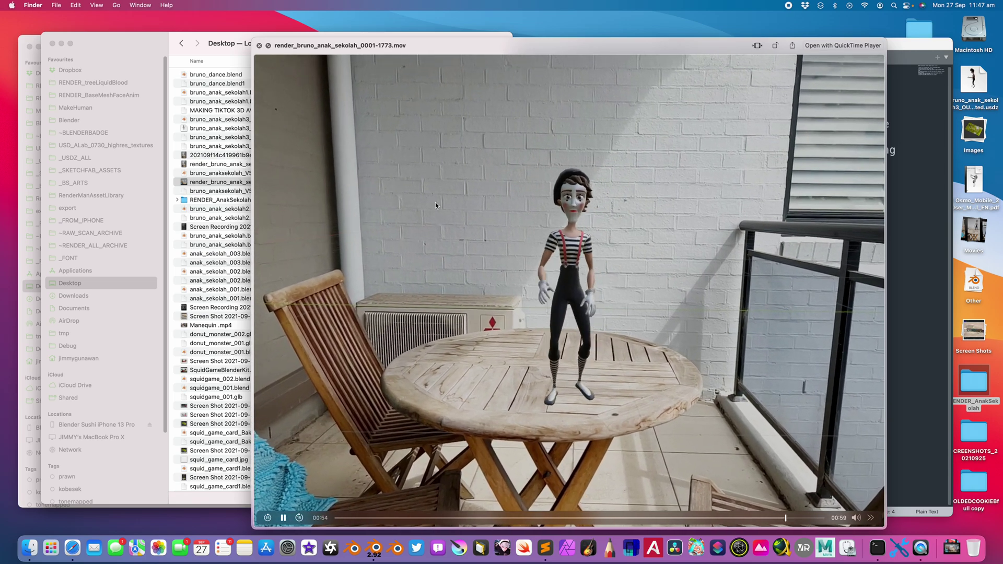
left_click(259, 45)
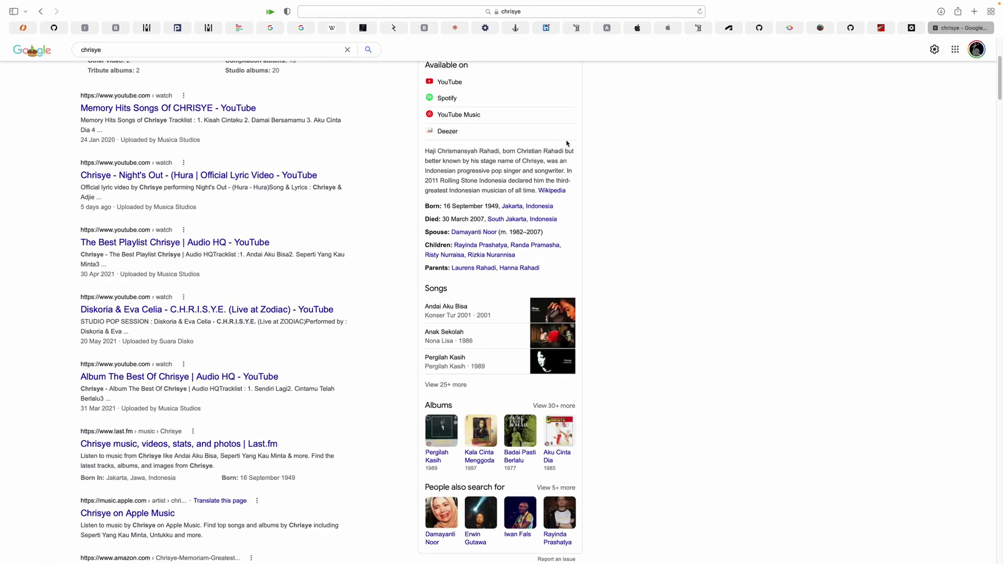
Scroll the Google results for chrisye and select the name 'Chrisye' in the knowledge panel heading.
scroll(566, 143, "up", 5)
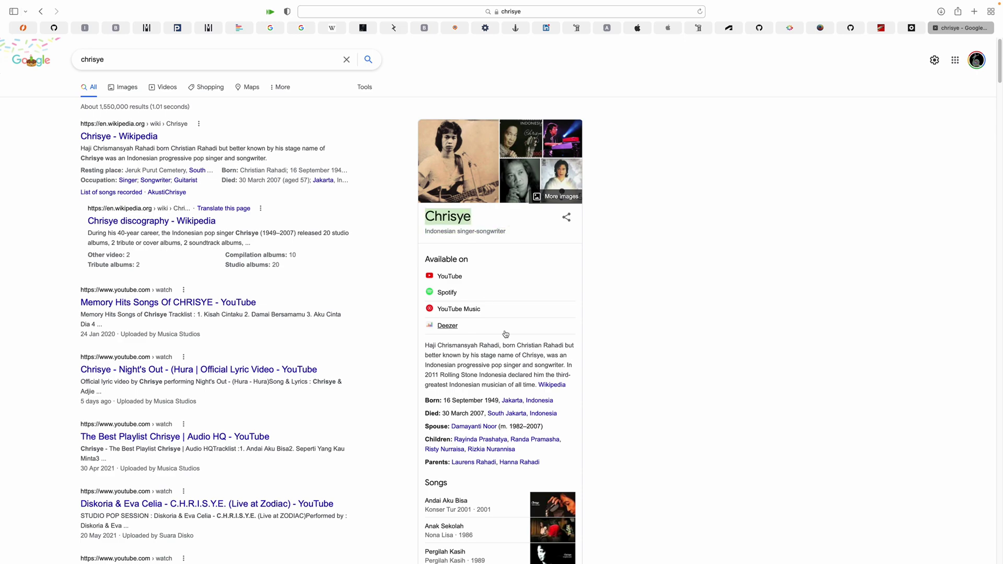
scroll(522, 344, "down", 2)
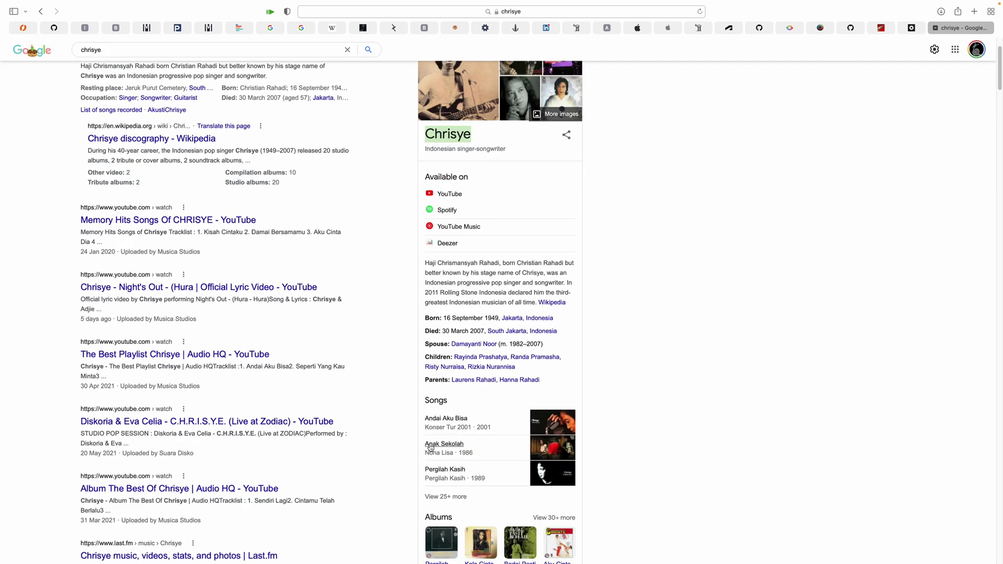
scroll(428, 450, "up", 1)
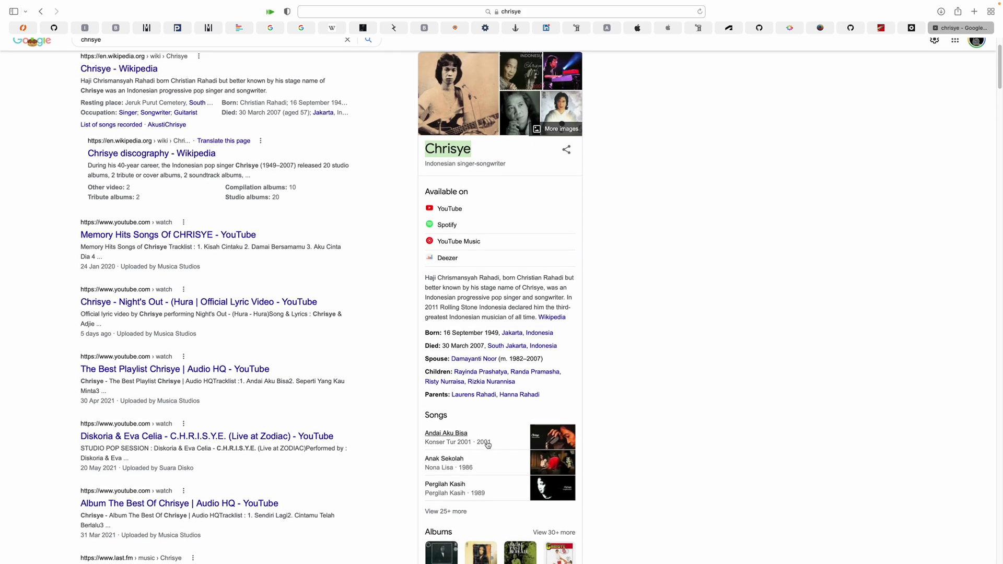
scroll(487, 443, "up", 3)
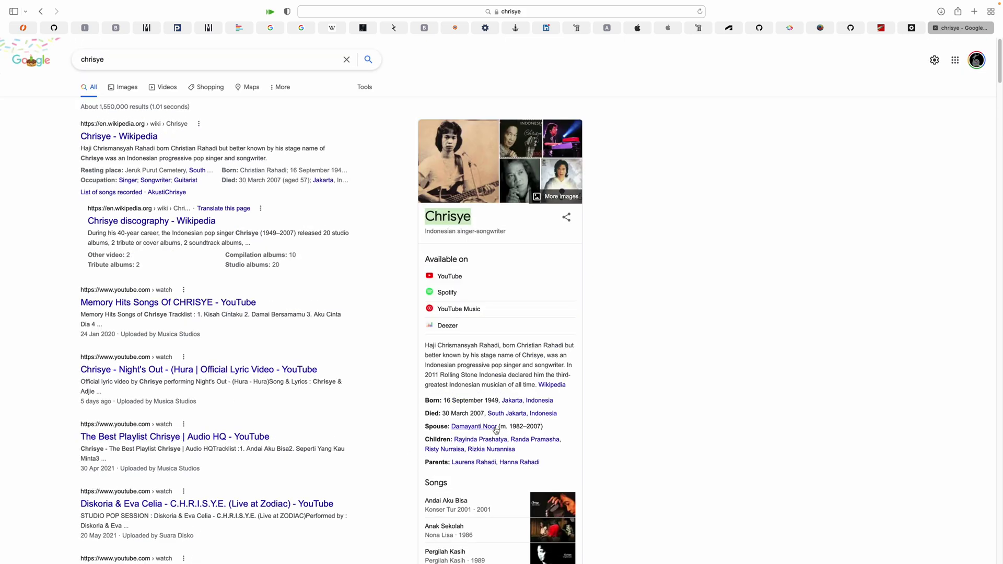
left_click(483, 219)
double_click(448, 215)
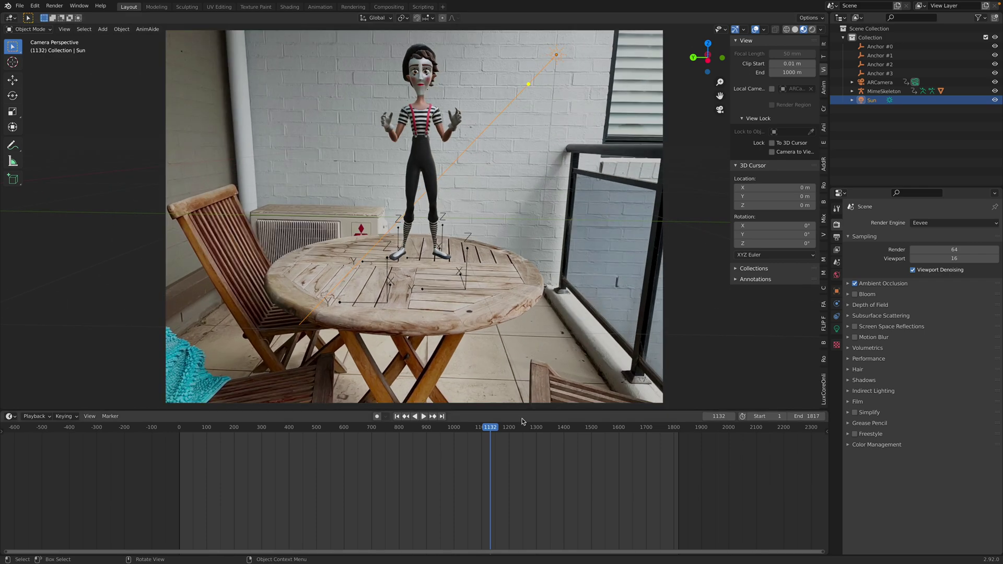
Scrub the mime's dance back to frame 749, then forward to about frame 989.
left_click(615, 428)
left_click_drag(617, 429, 384, 428)
left_click_drag(285, 432, 491, 423)
scroll(489, 274, "down", 2)
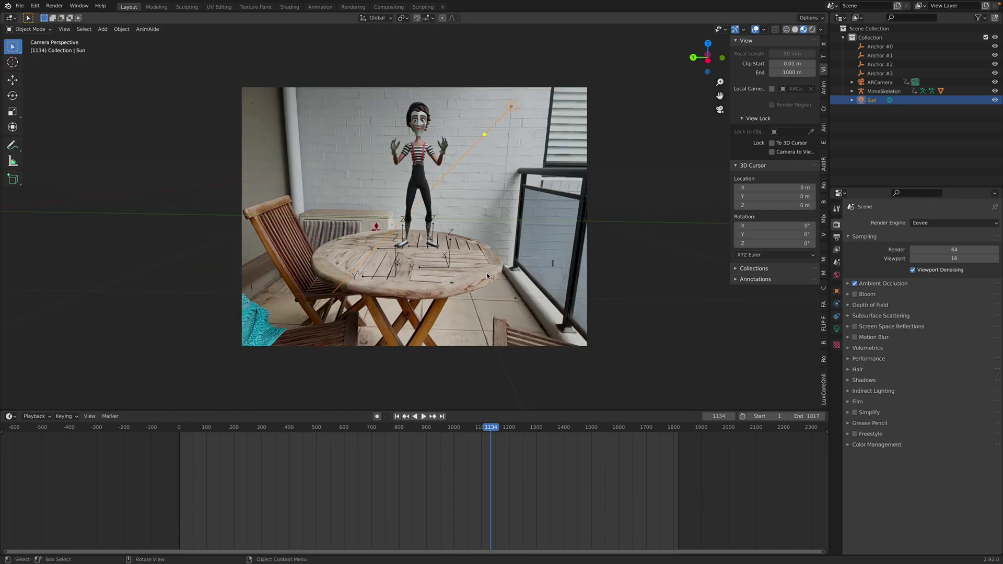
scroll(507, 277, "up", 2)
scroll(503, 342, "down", 1)
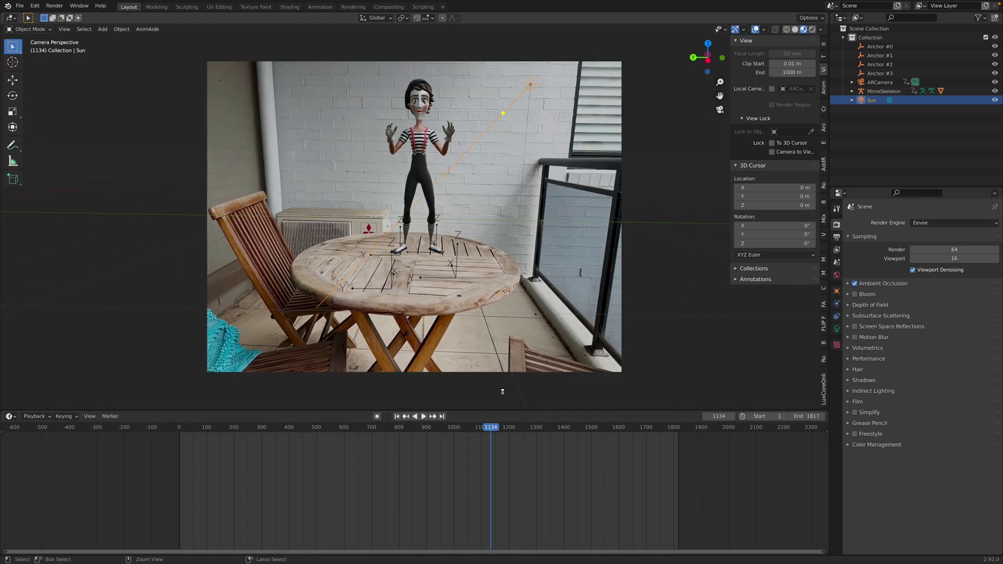
Save bruno_dance.blend, play the dance from frame 1514, then swipe to the macOS desktop.
key("ctrl+s")
left_click(594, 429)
key("space")
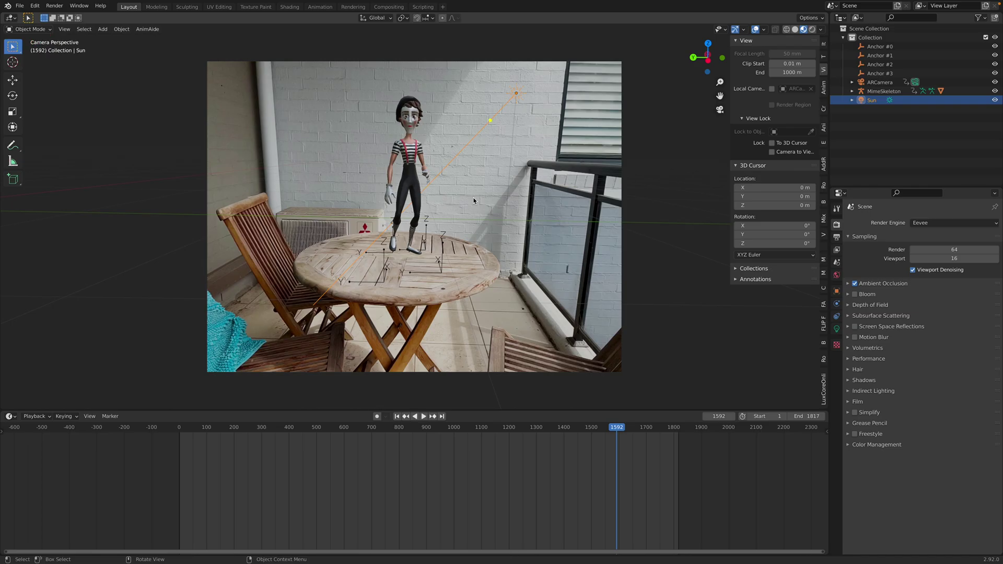
key("ctrl+Left")
left_click(269, 137)
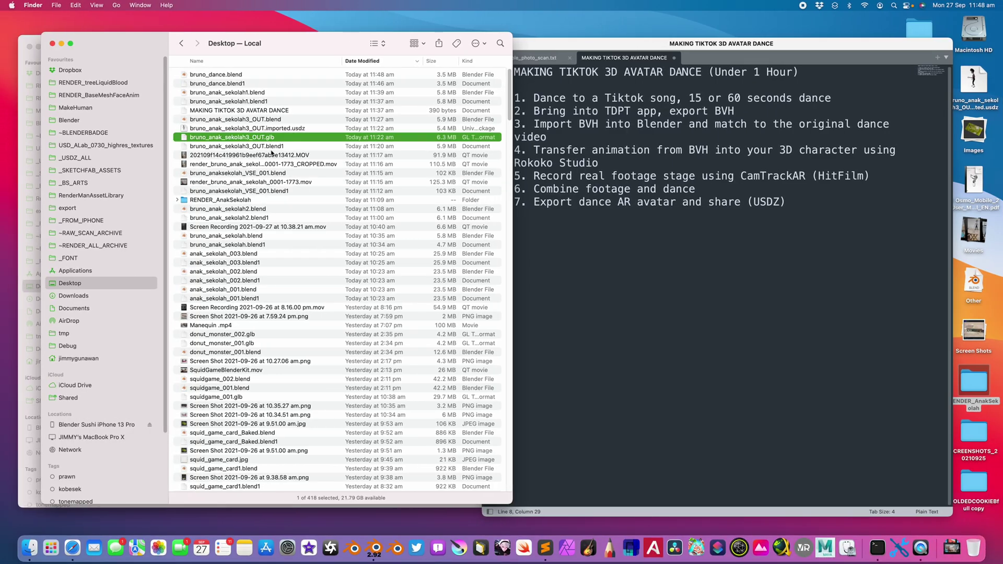
left_click(276, 157)
left_click(290, 165)
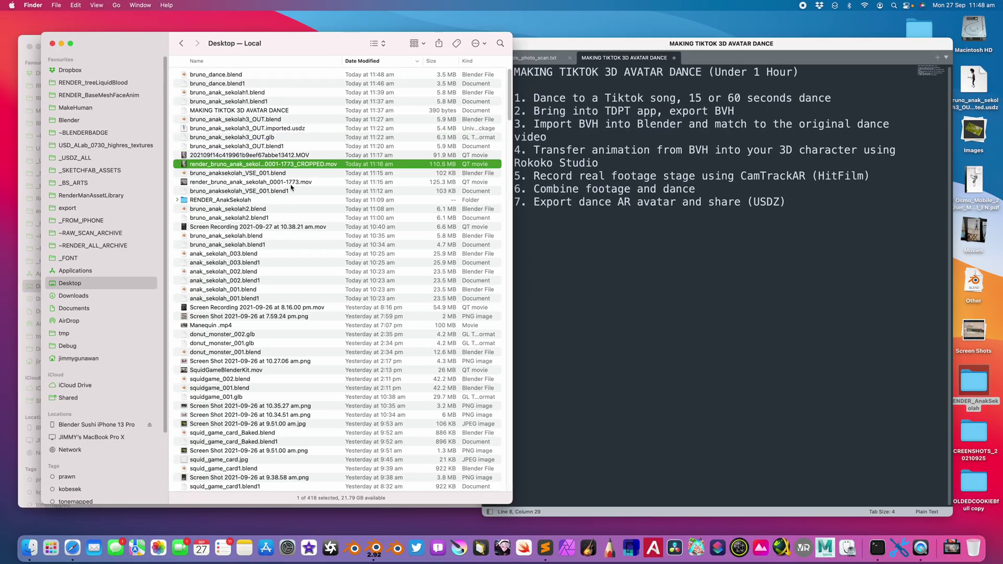
left_click(291, 184)
key("space")
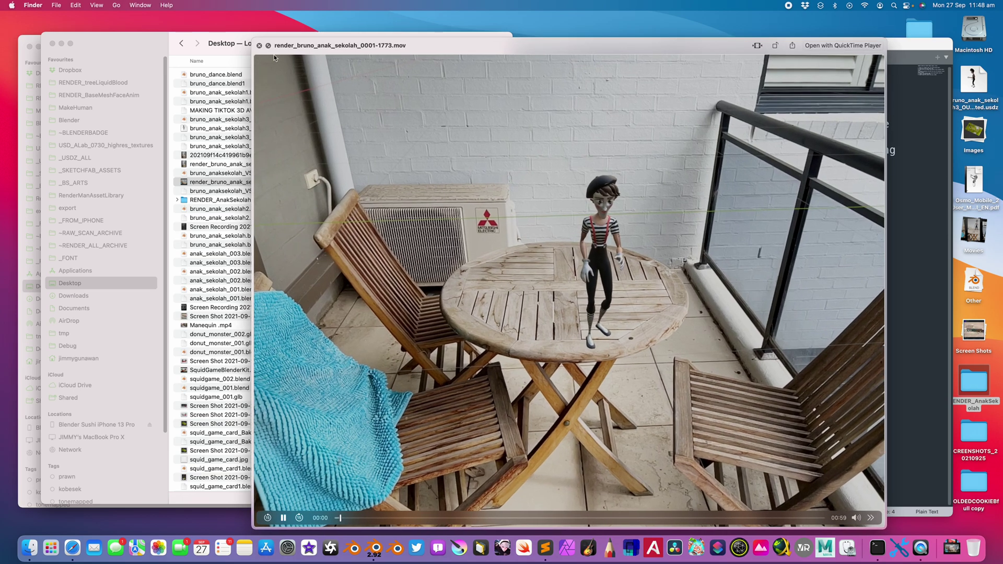
key("space")
left_click(296, 155)
left_click(297, 165)
key("space")
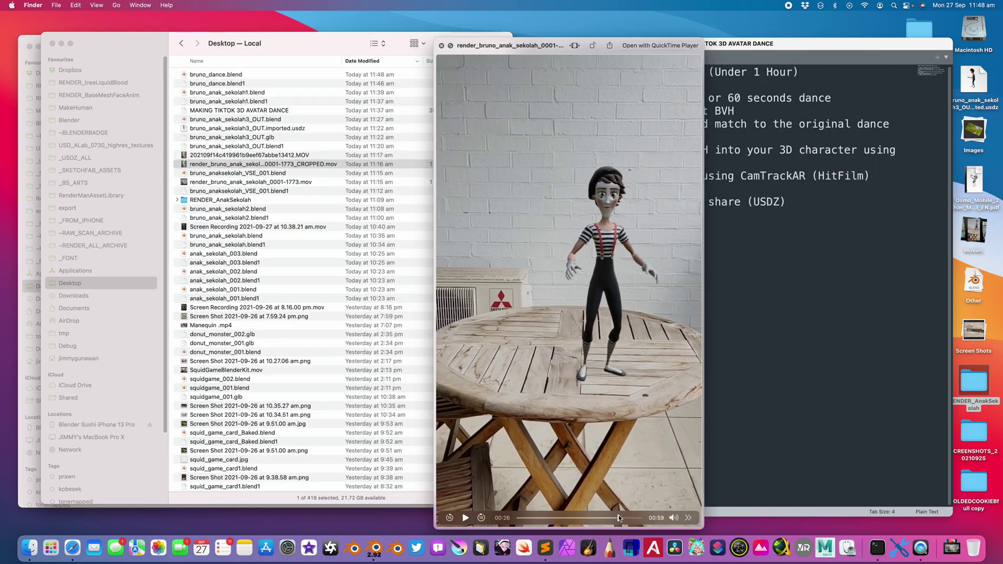
left_click(441, 48)
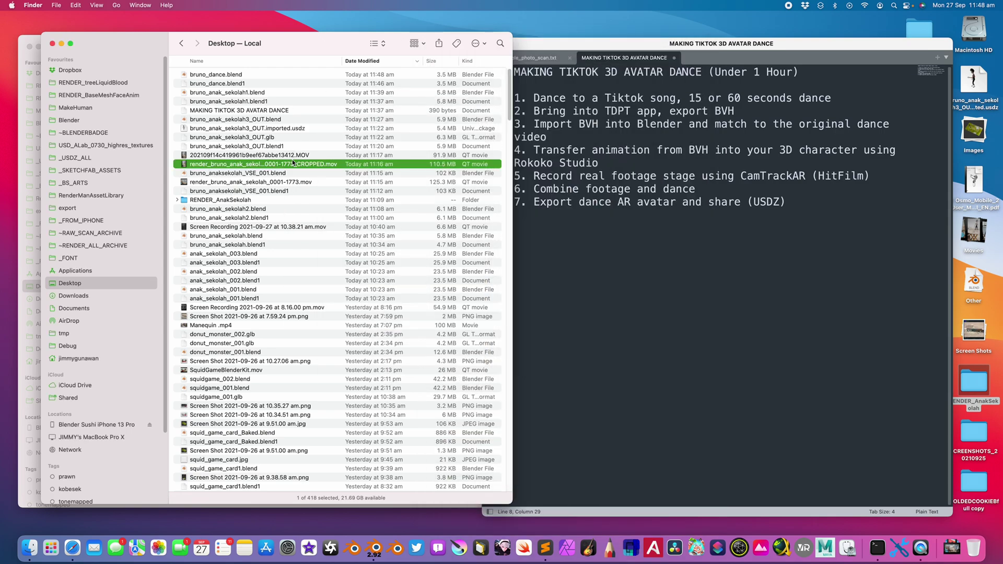
left_click(301, 155)
key("space")
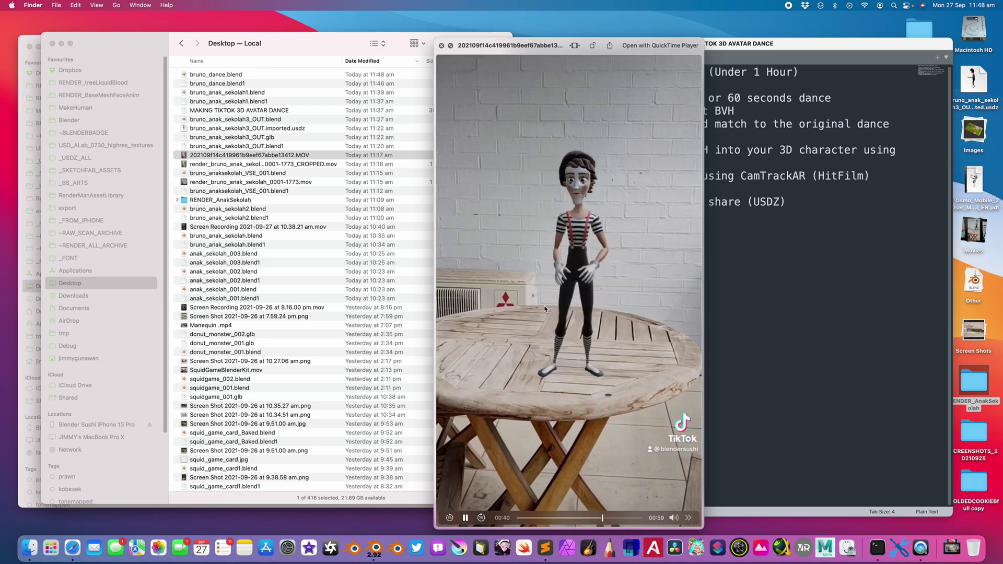
left_click(441, 47)
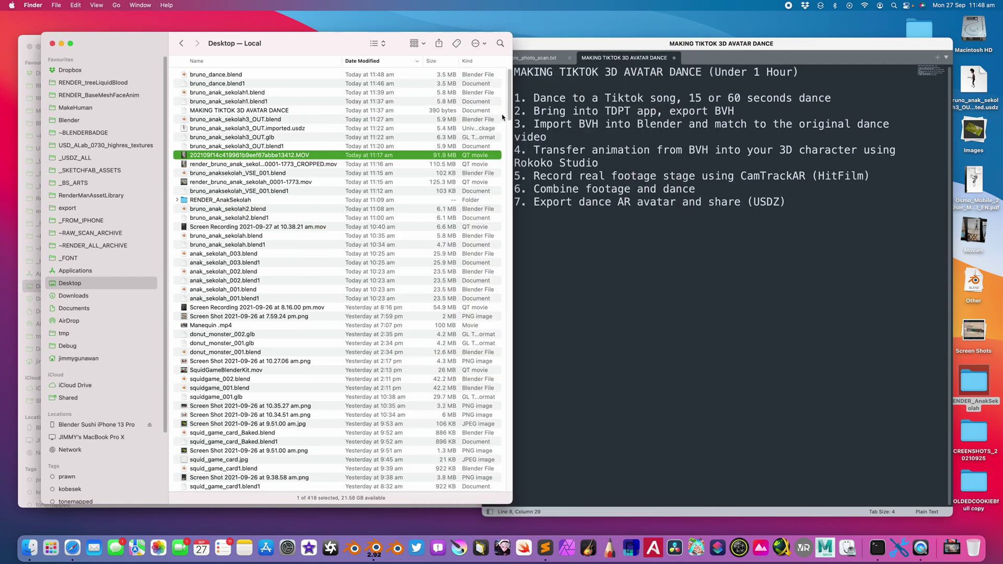
left_click_drag(713, 73, 792, 72)
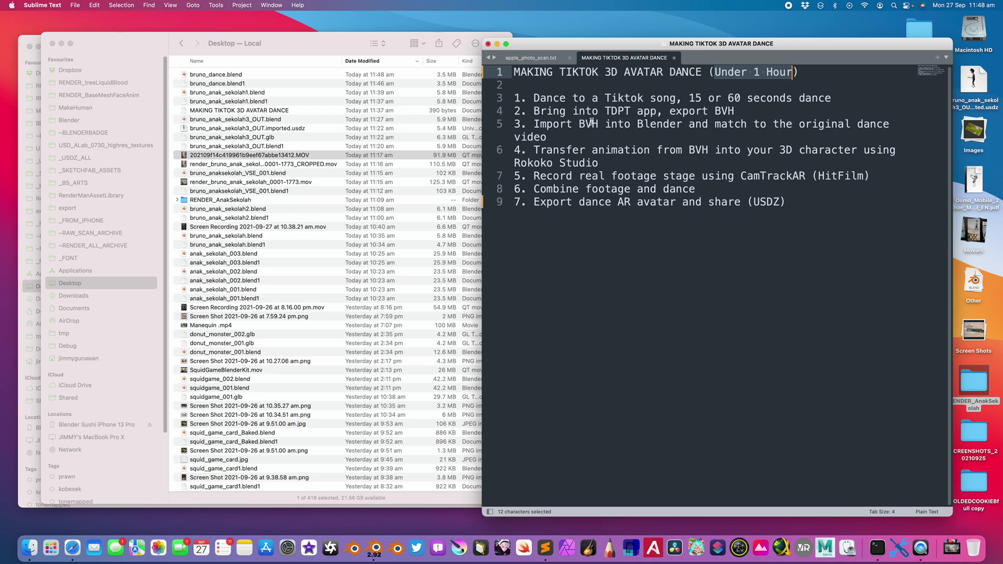
left_click(625, 111)
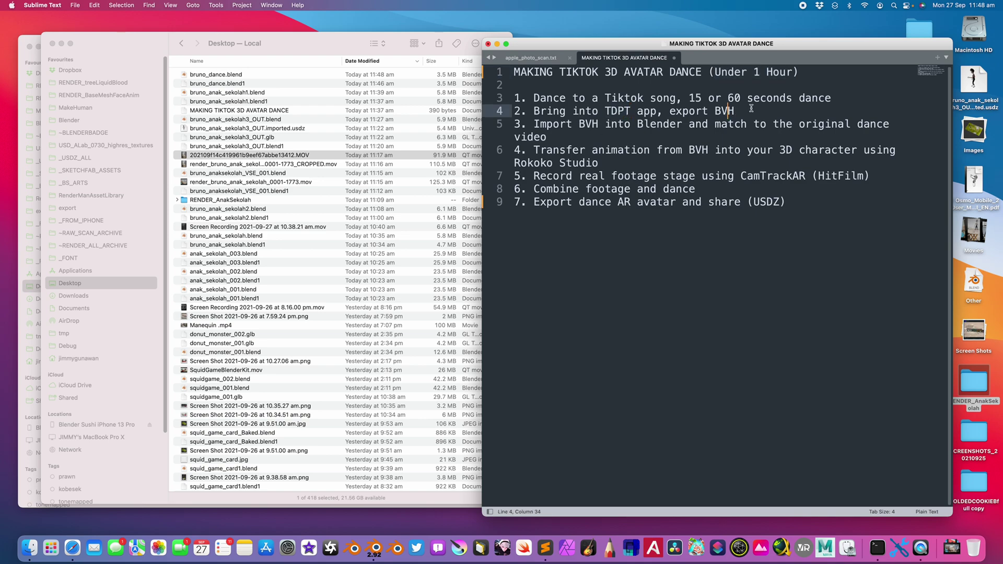
left_click_drag(735, 111, 508, 111)
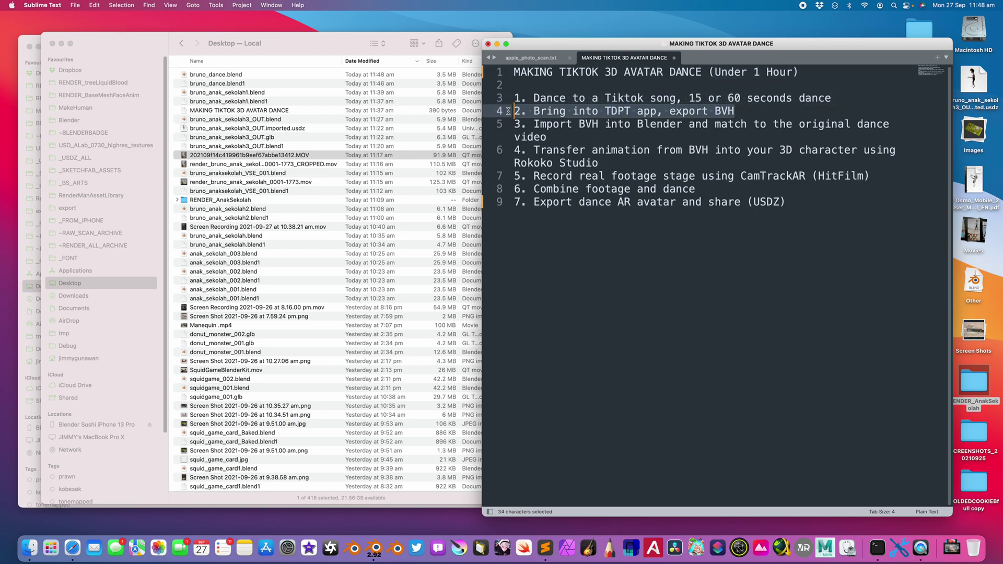
left_click(749, 119)
left_click(749, 112)
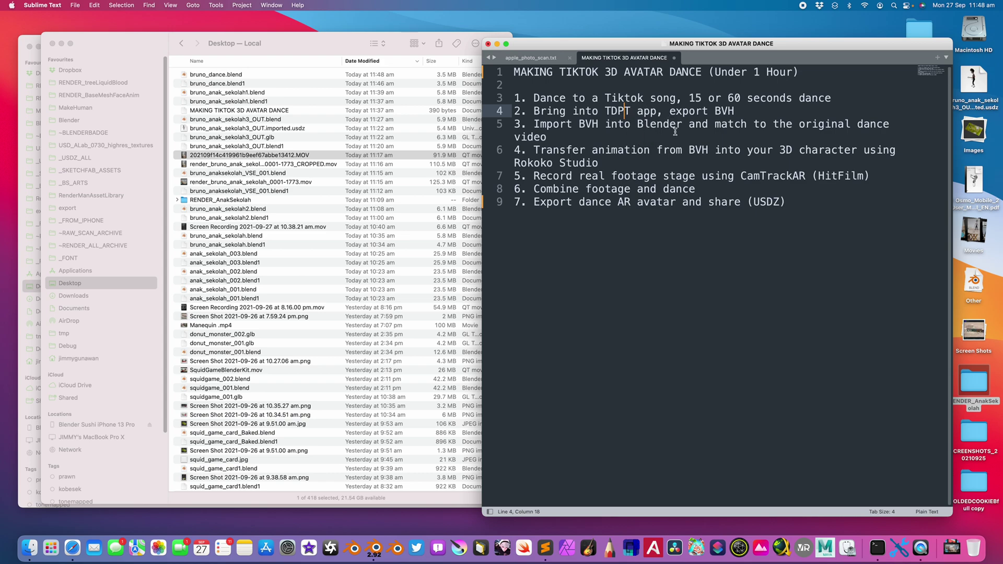
left_click(622, 126)
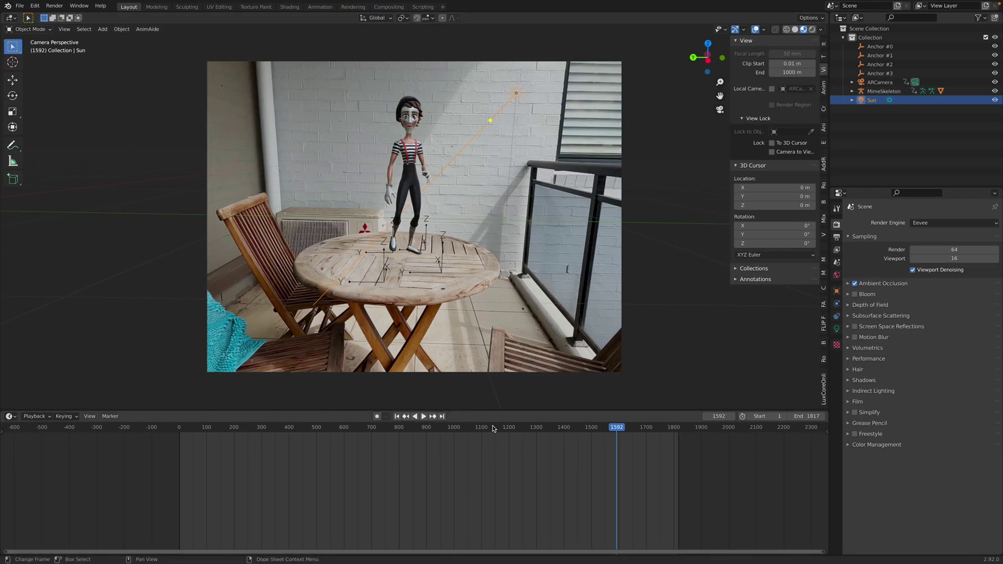
Scrub the dance to frame 1377 and play a stretch from there.
left_click_drag(493, 429, 557, 430)
key("space")
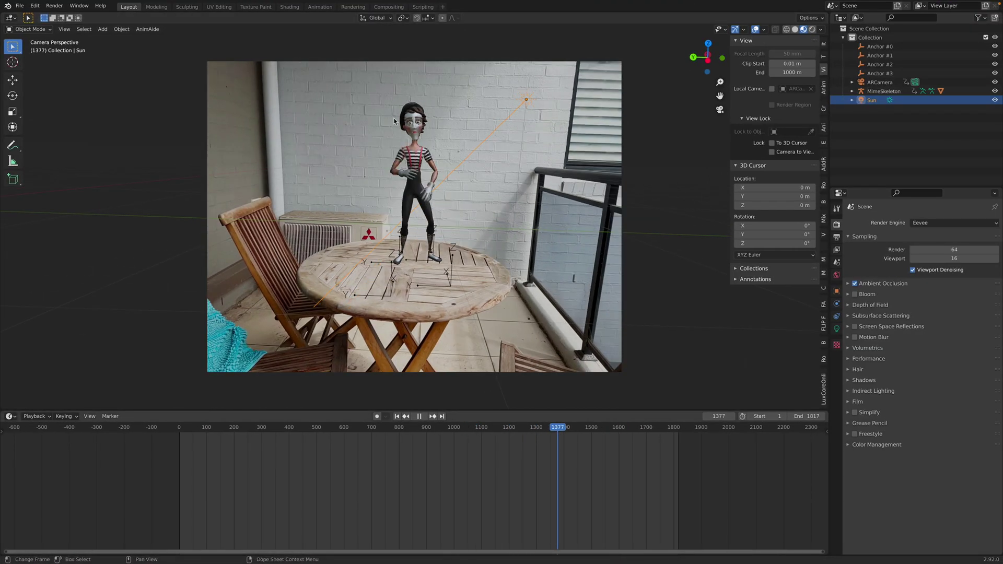
key("space")
key("space")
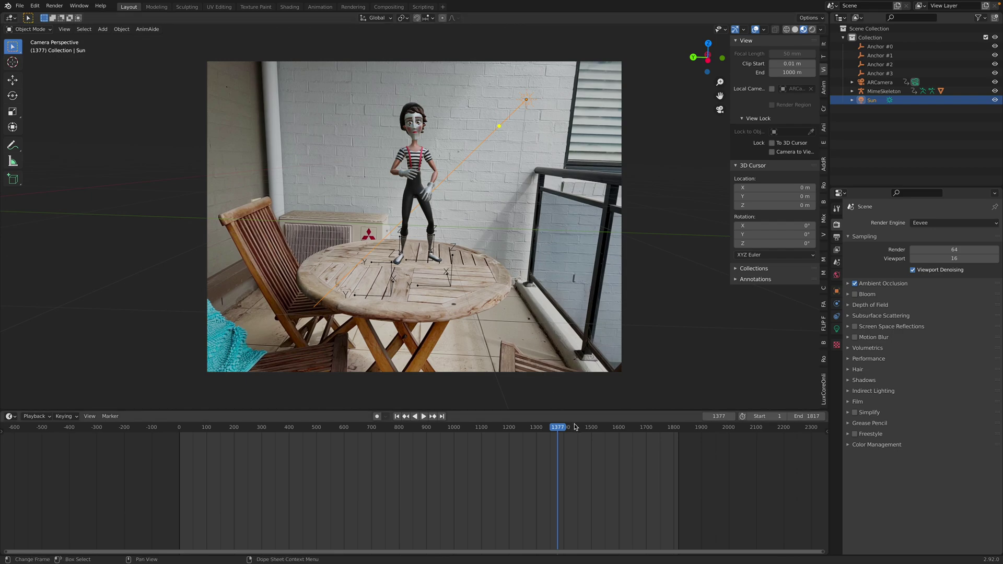
key("space")
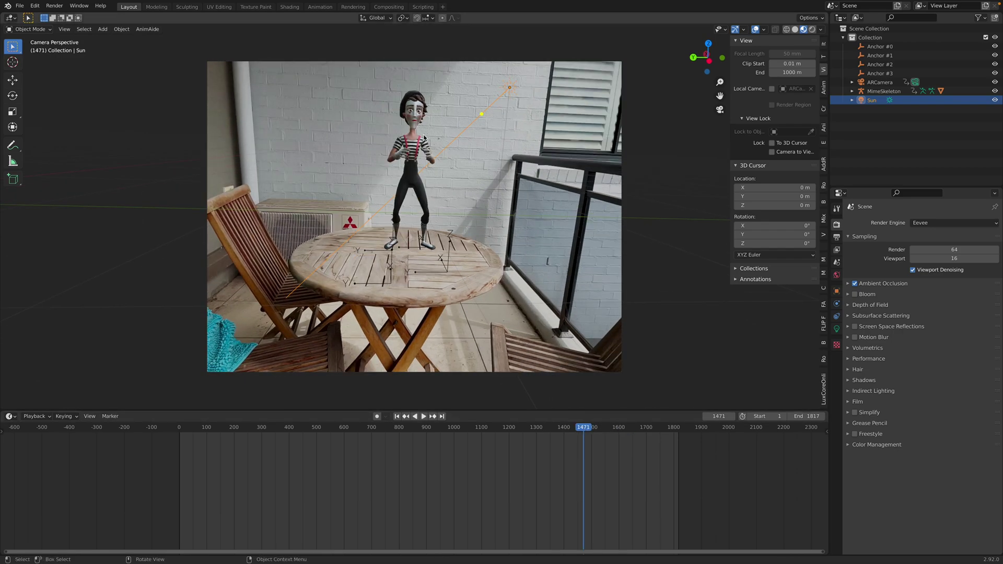
Play the dance from frame 1141 to 1180, then save bruno_dance.blend.
left_click_drag(623, 428, 334, 411)
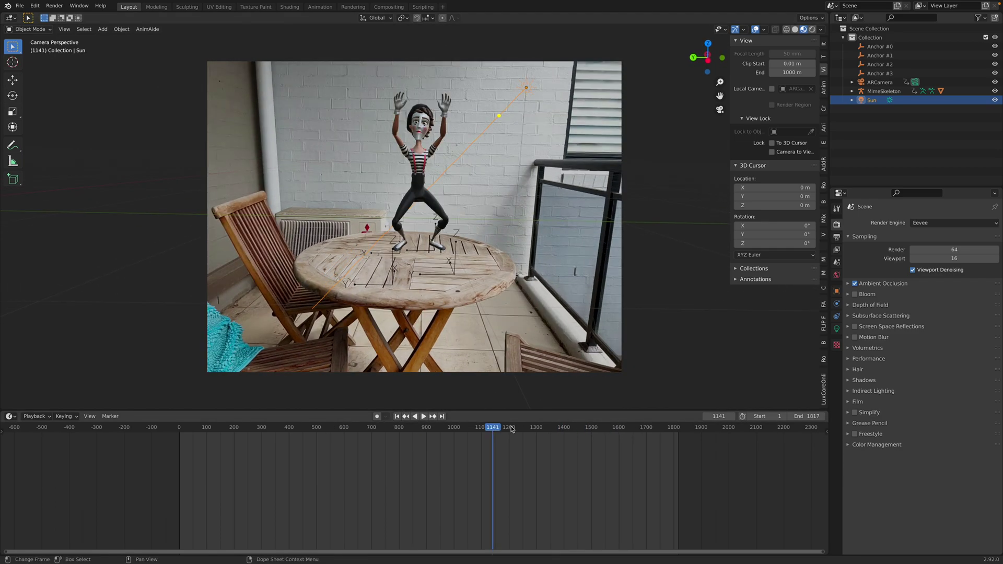
left_click(492, 427)
key("space")
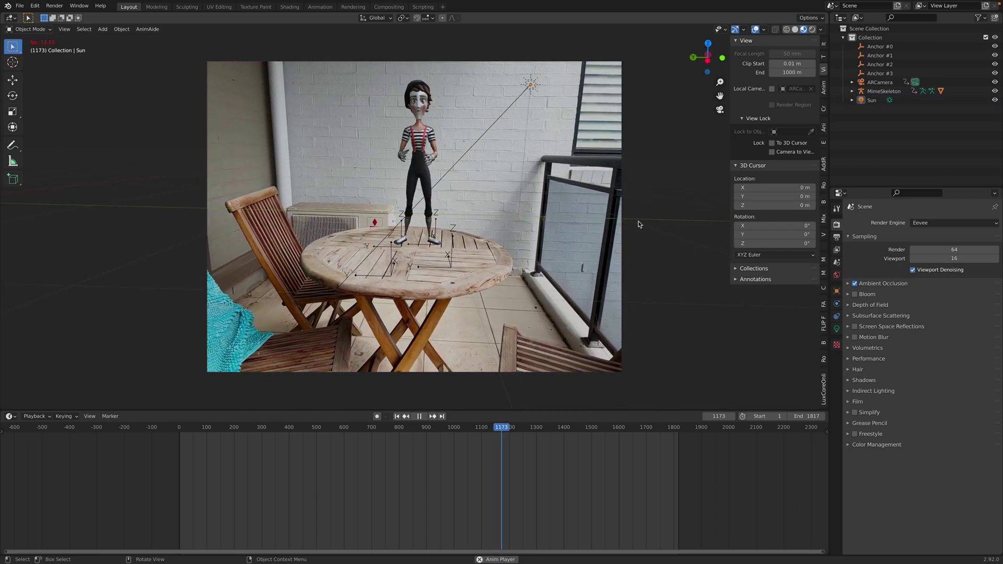
key("space")
key("ctrl+s")
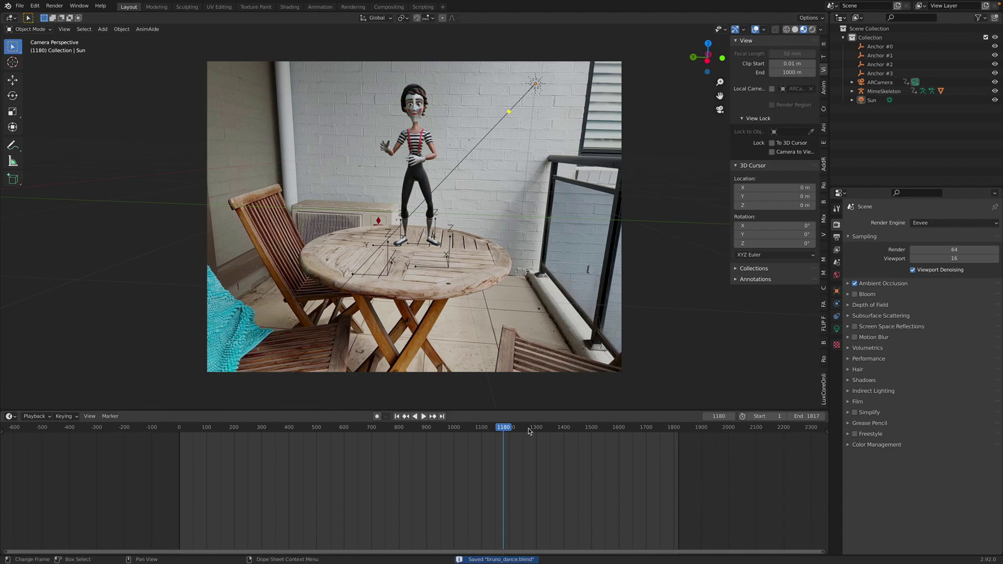
Scrub the dance back to frames 1020 and 308, then forward to frame 1406.
left_click_drag(553, 428, 460, 427)
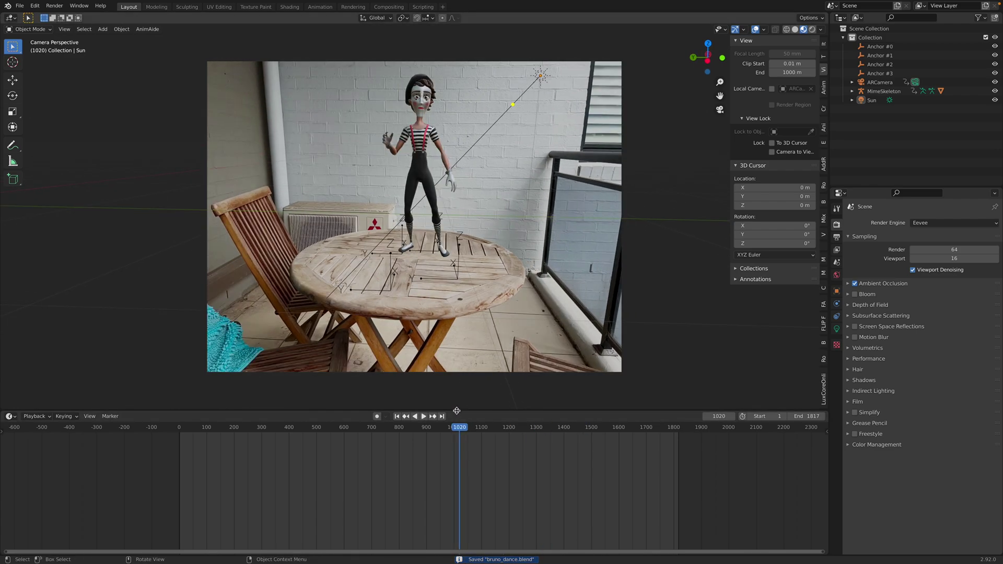
left_click_drag(457, 428, 264, 428)
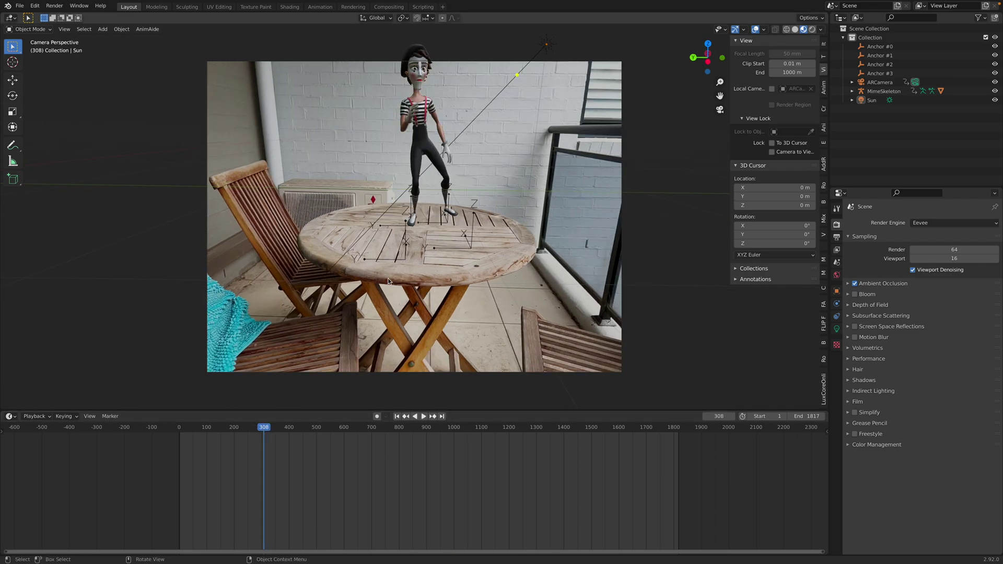
left_click_drag(535, 431, 589, 465)
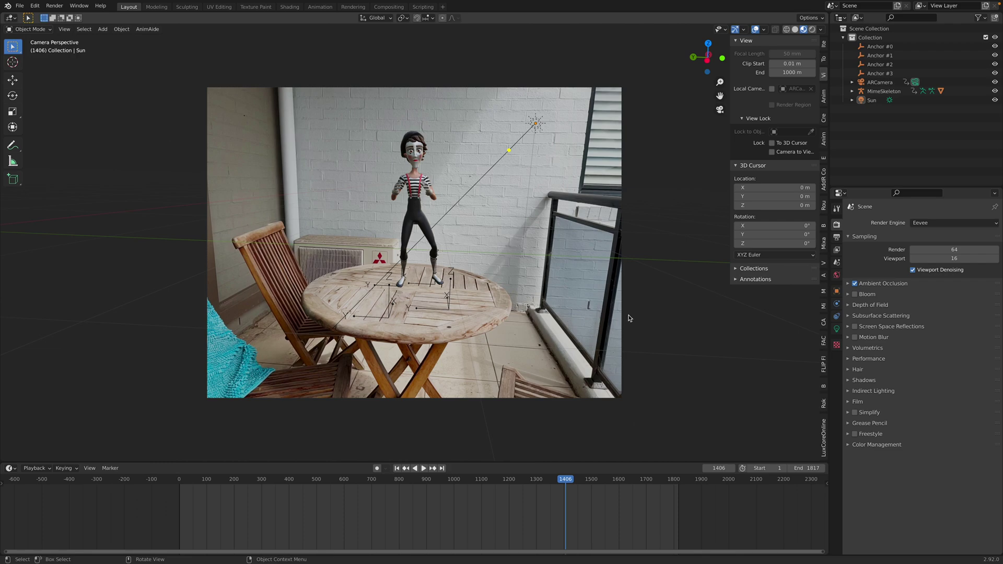
mouse_move(802, 4)
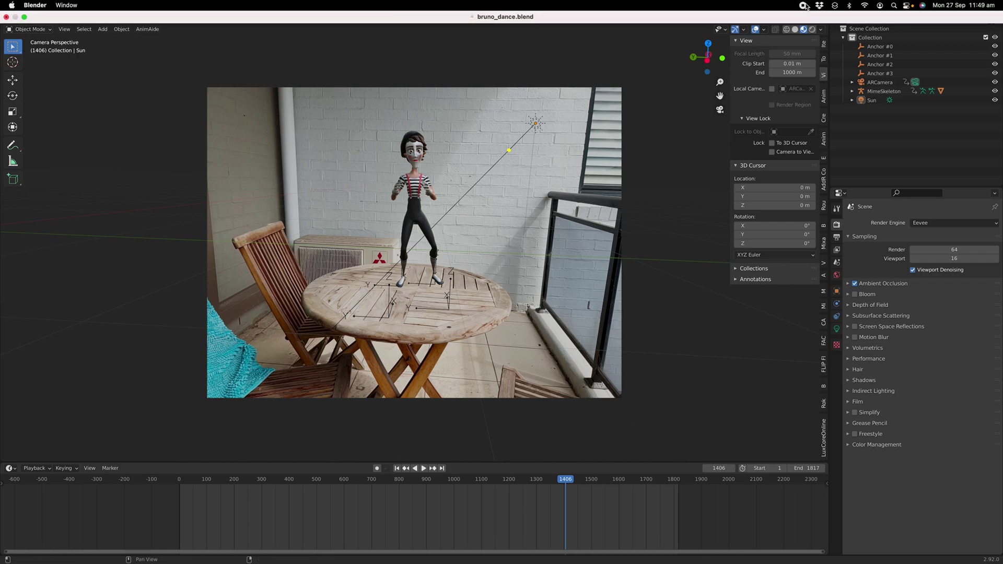